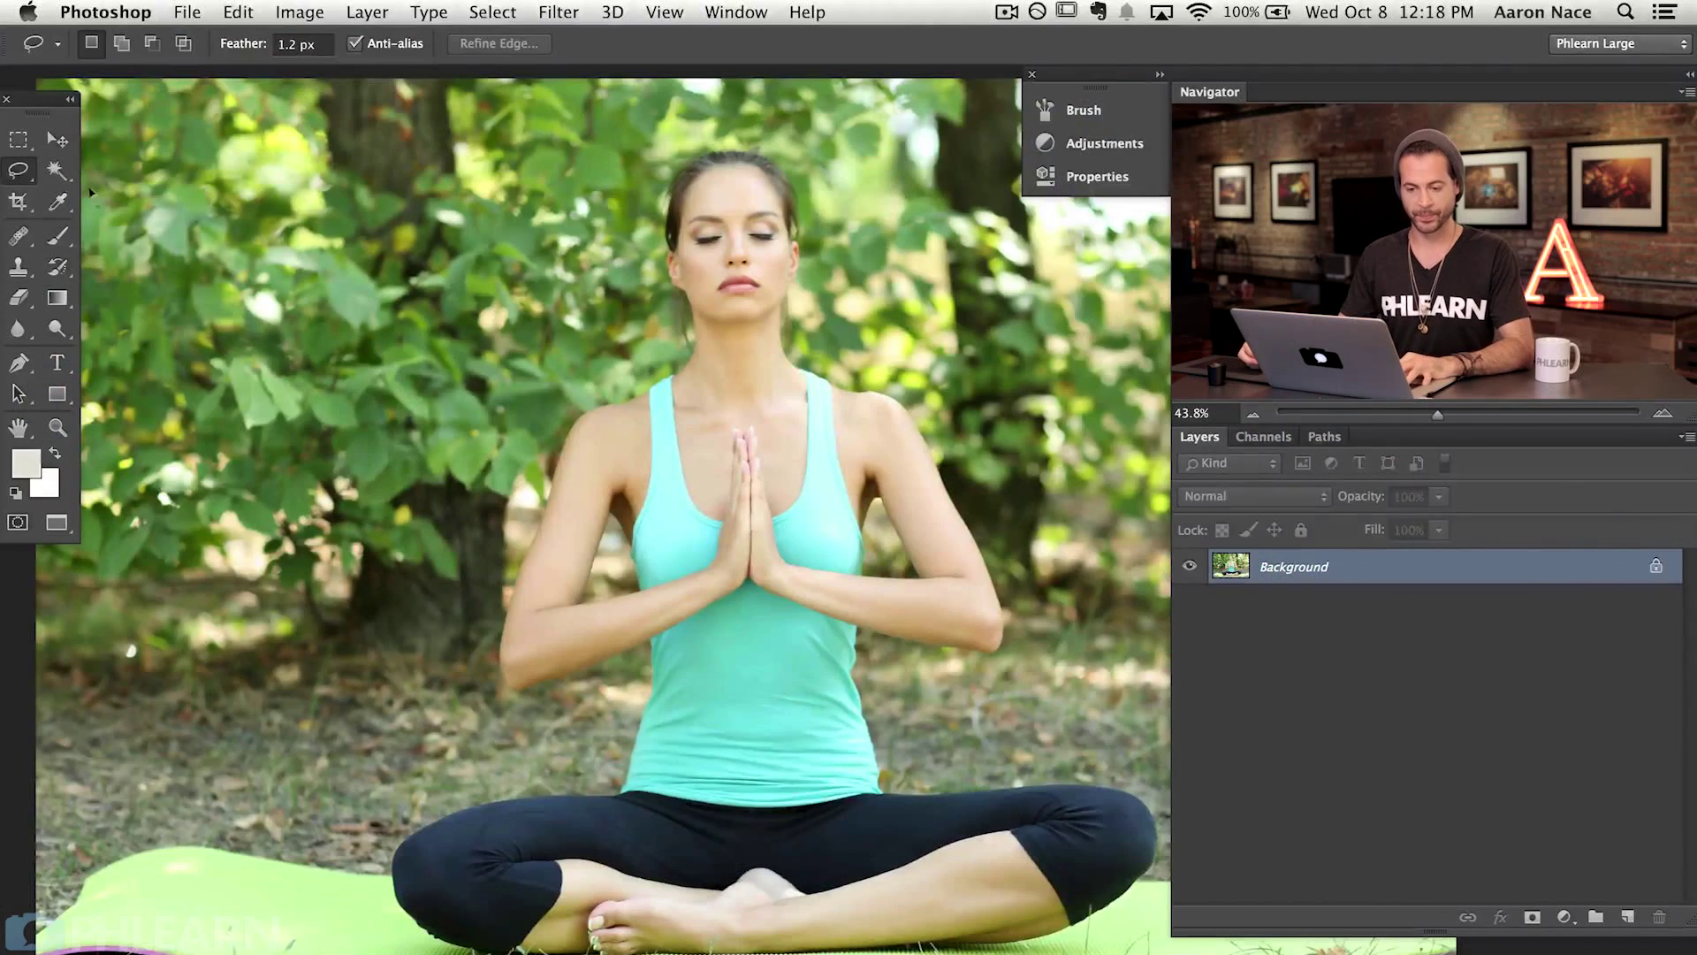
Step: Trace a freehand Lasso selection along the woman's neck and shoulder edge, and deselect it
left_click(16, 184)
left_click(111, 164)
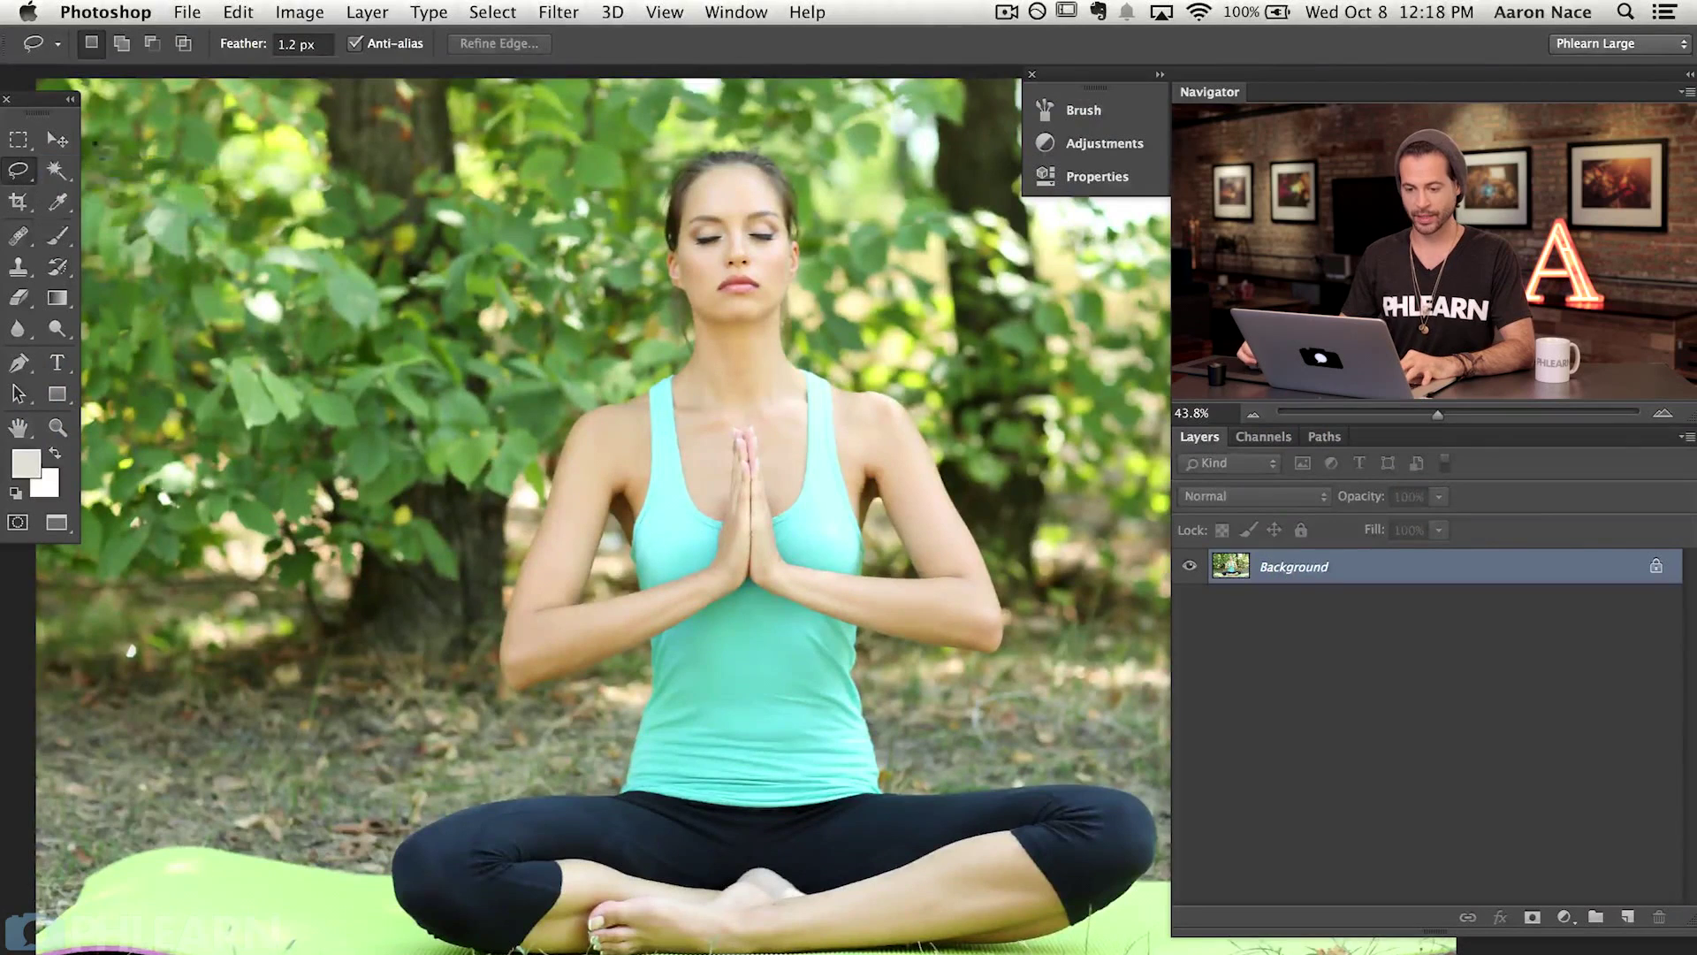
key("super+equal")
key("super+equal")
key("super+equal")
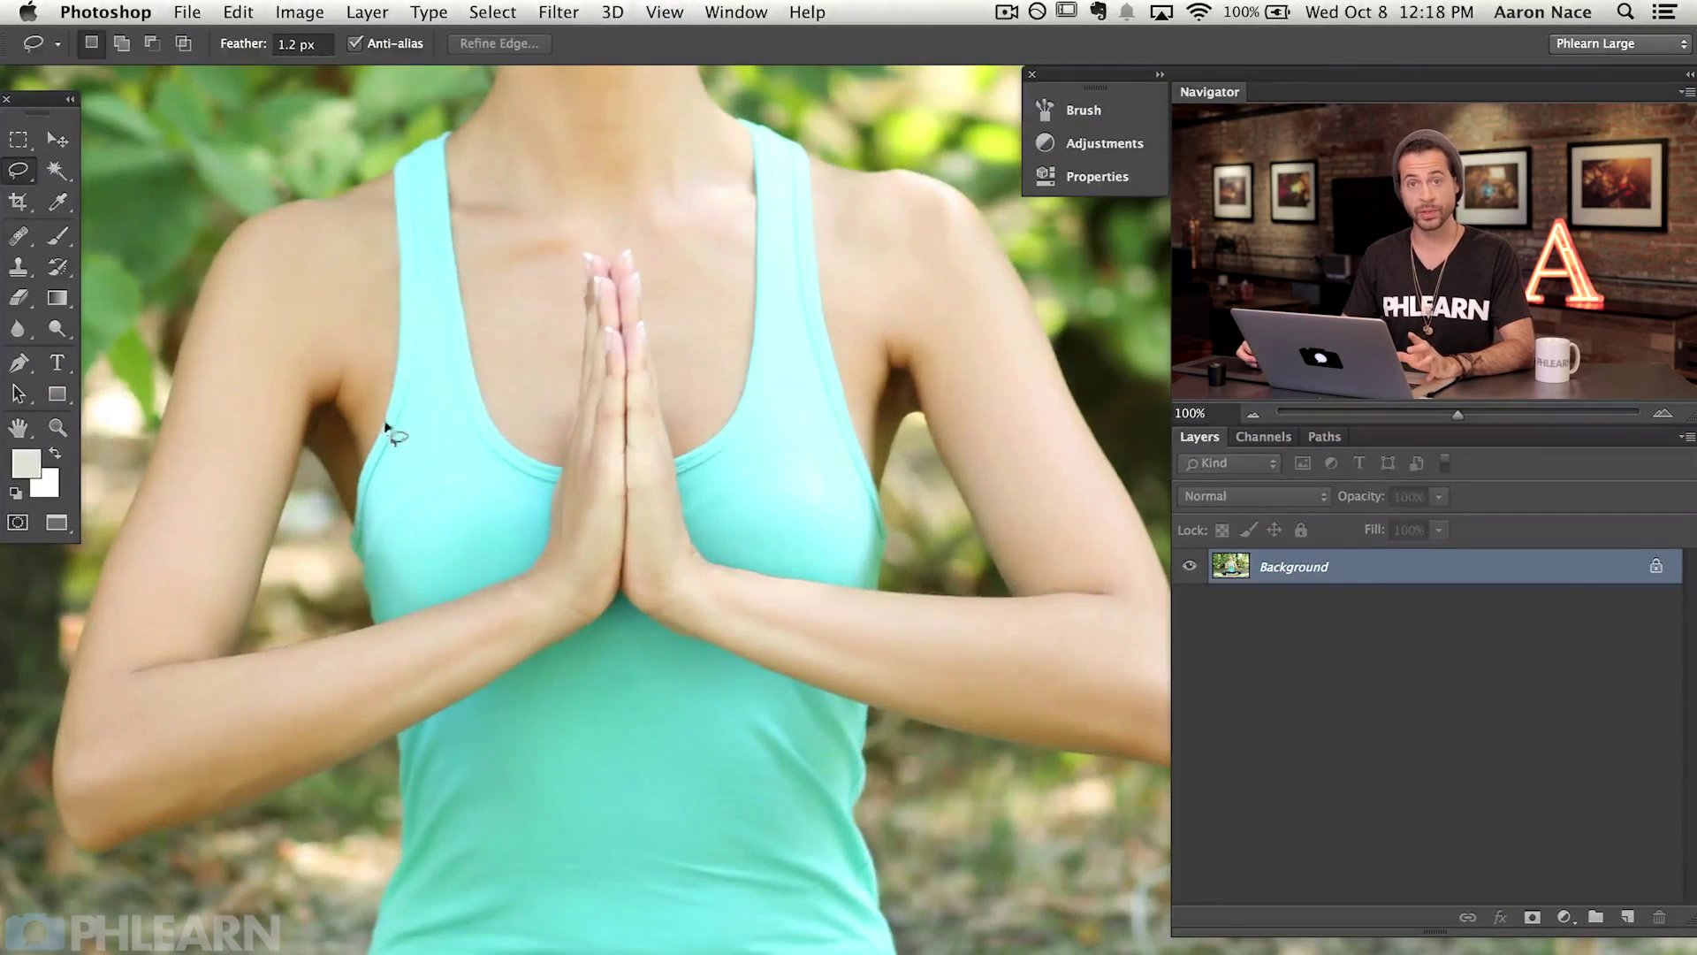
left_click_drag(306, 407, 509, 672)
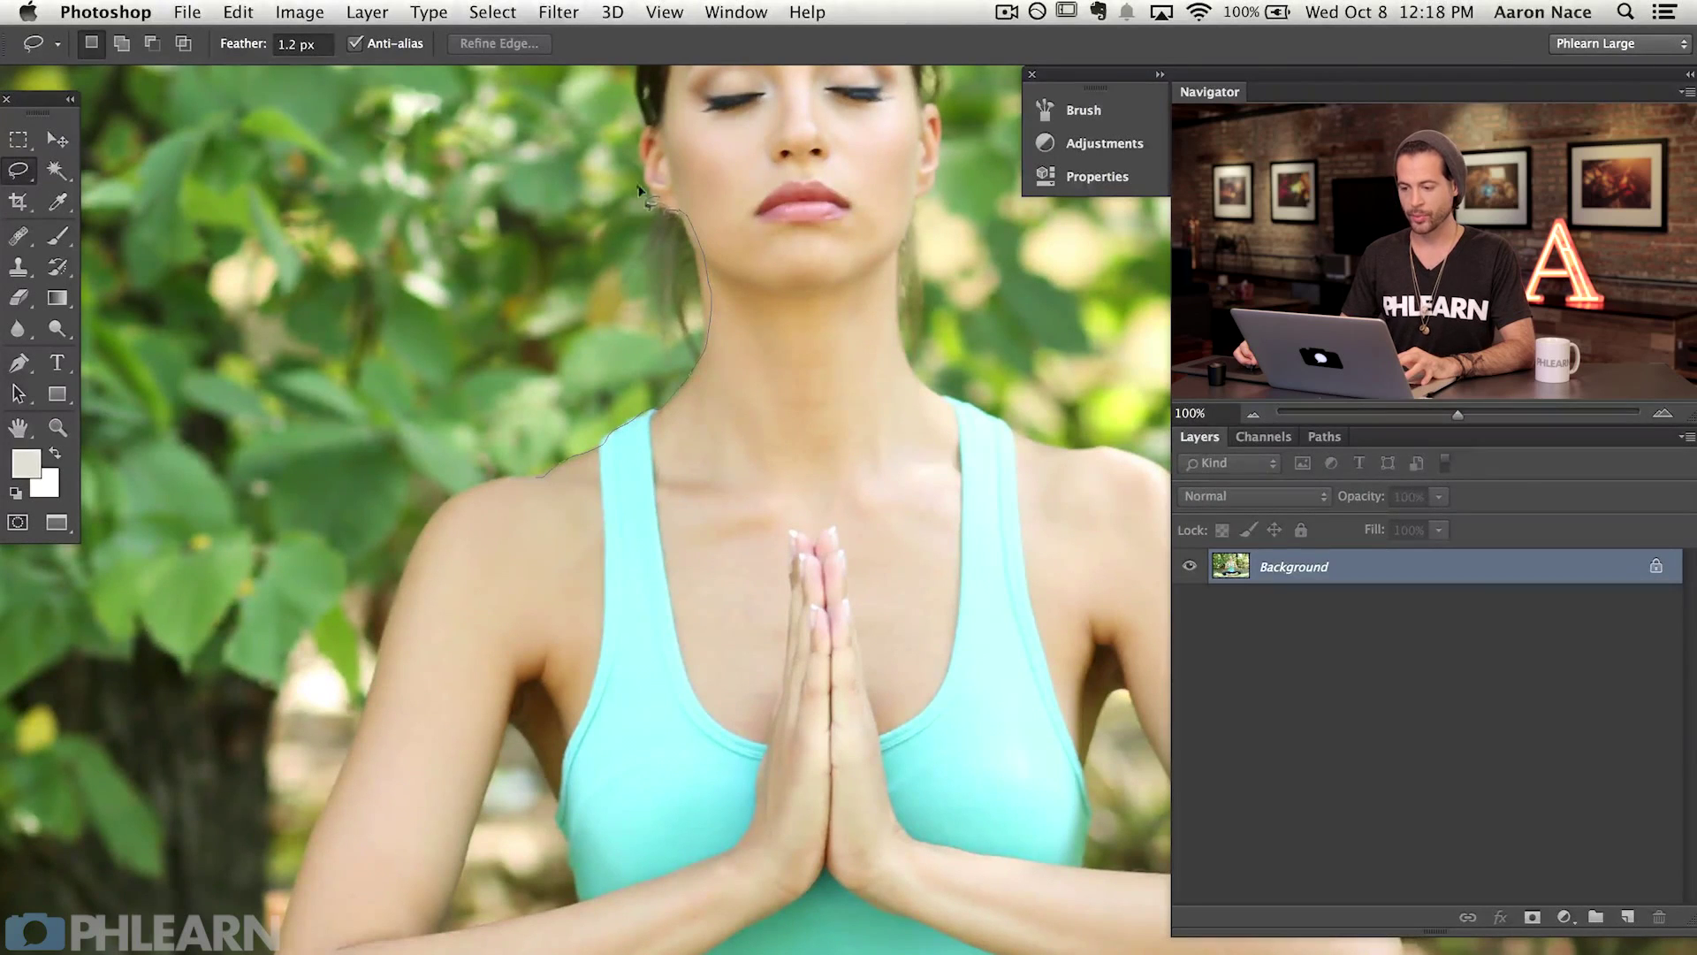
left_click_drag(643, 195, 641, 187)
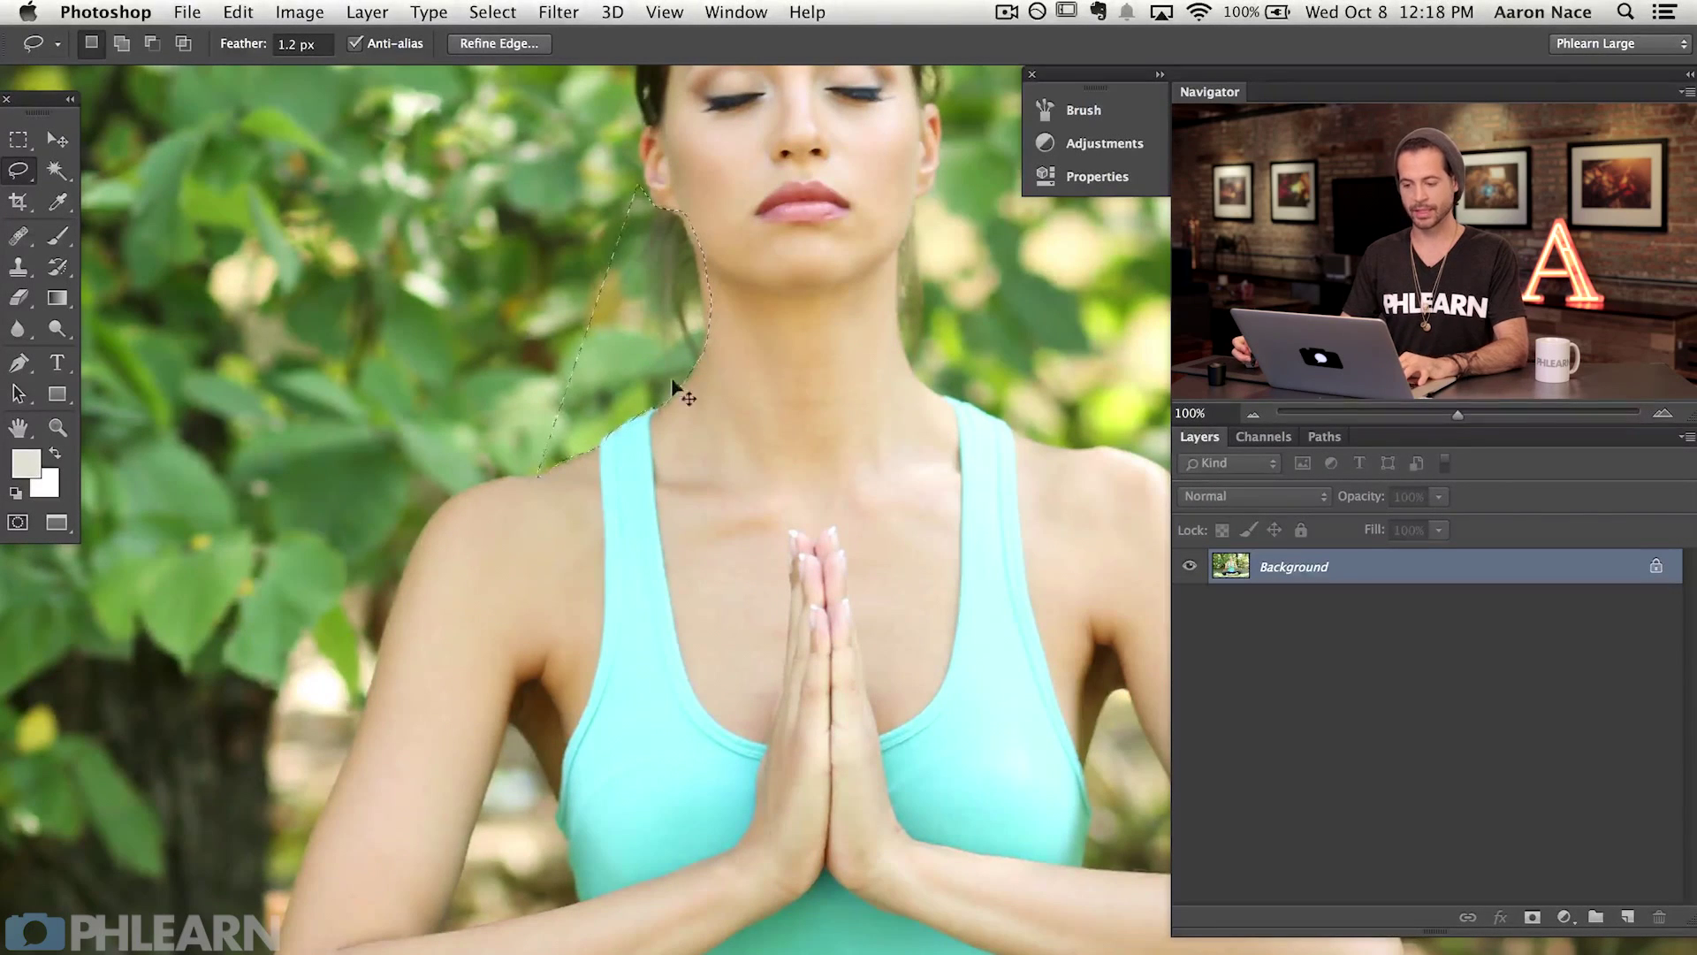
left_click(676, 399)
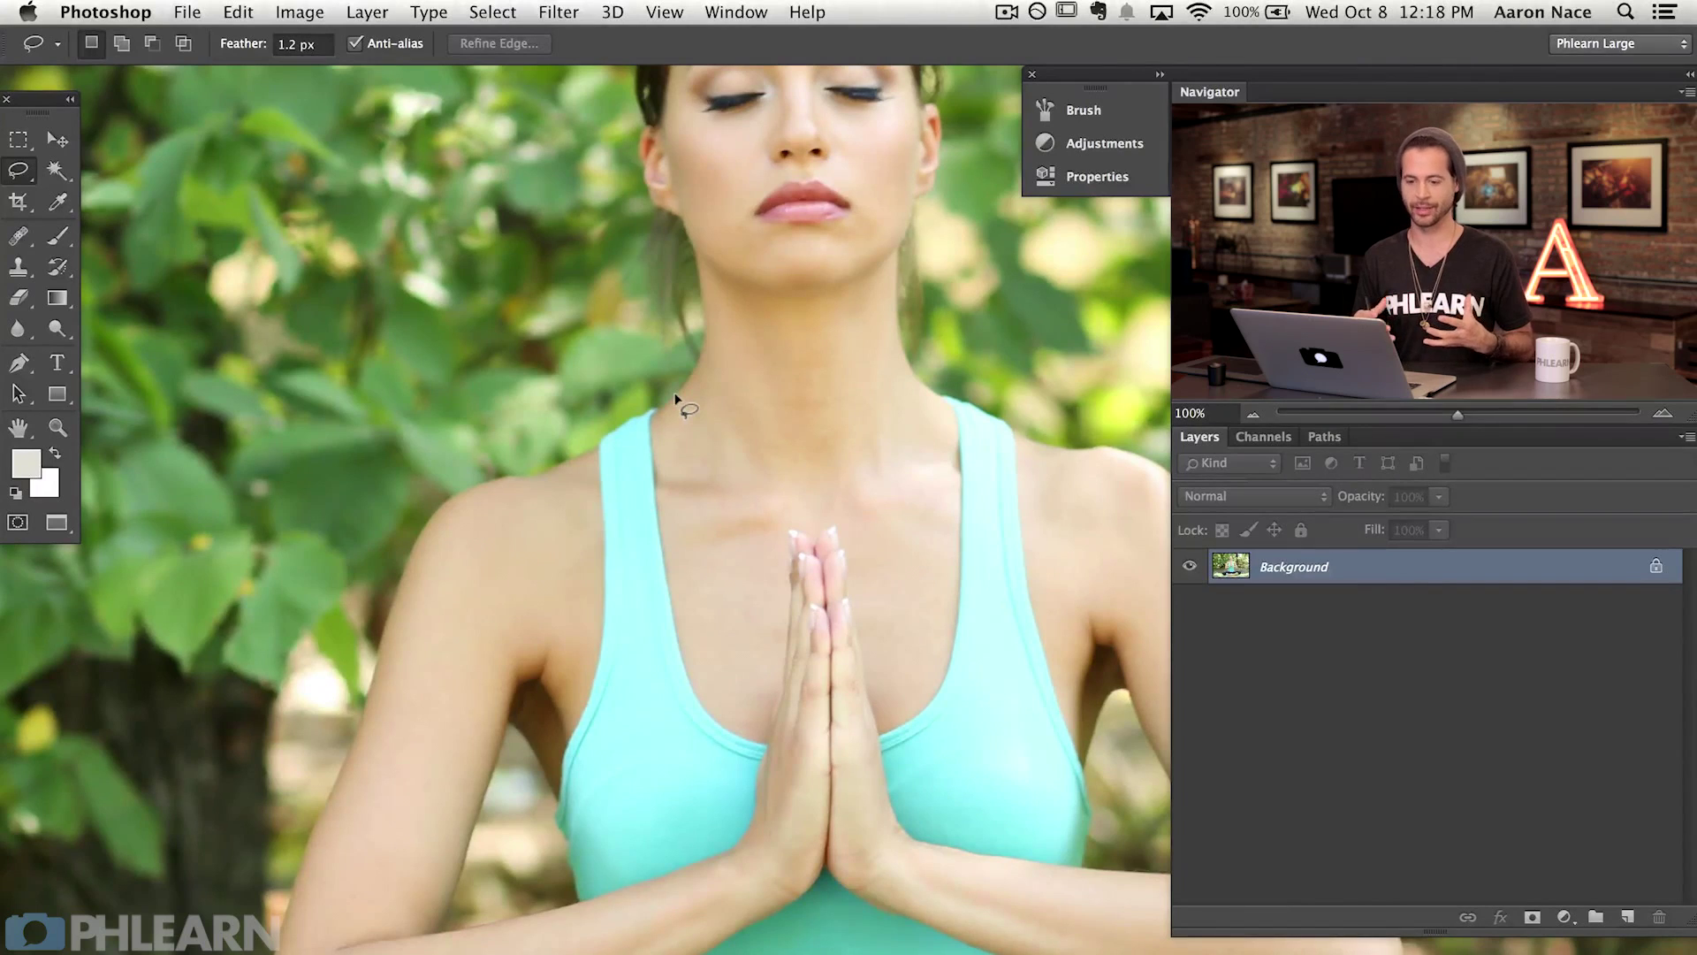
Step: Trace the outer edge of the arm, around the elbow and down the shirt's side with the Magnetic Lasso tool
left_click(19, 175)
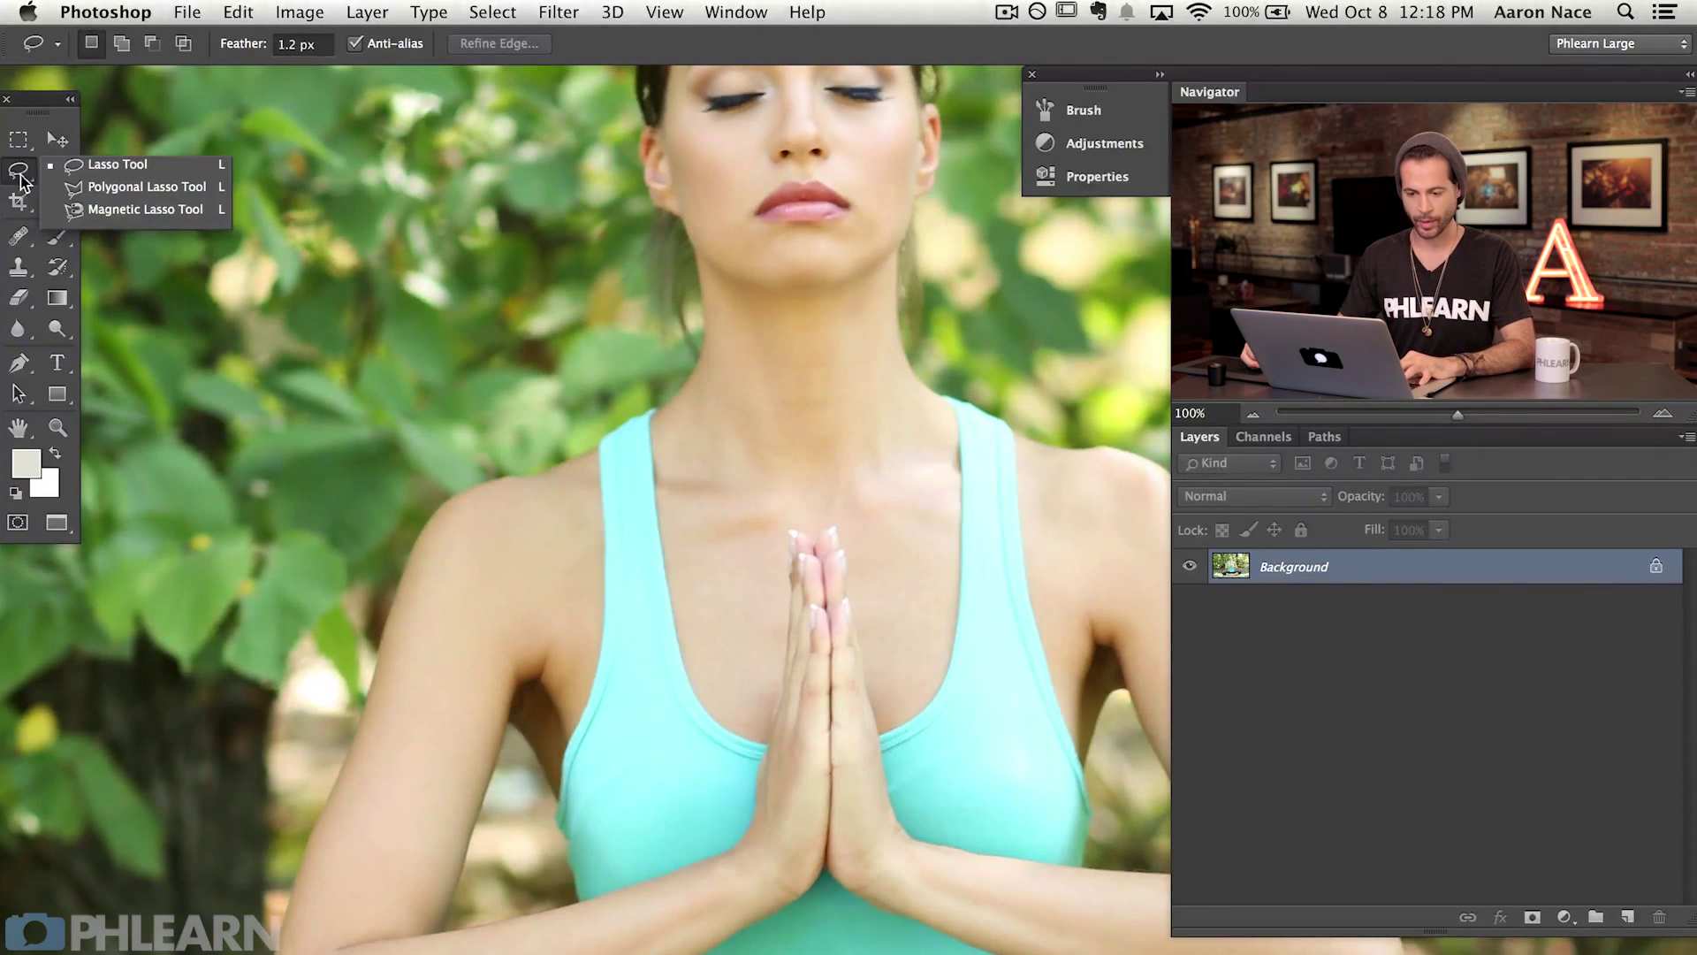
left_click(101, 212)
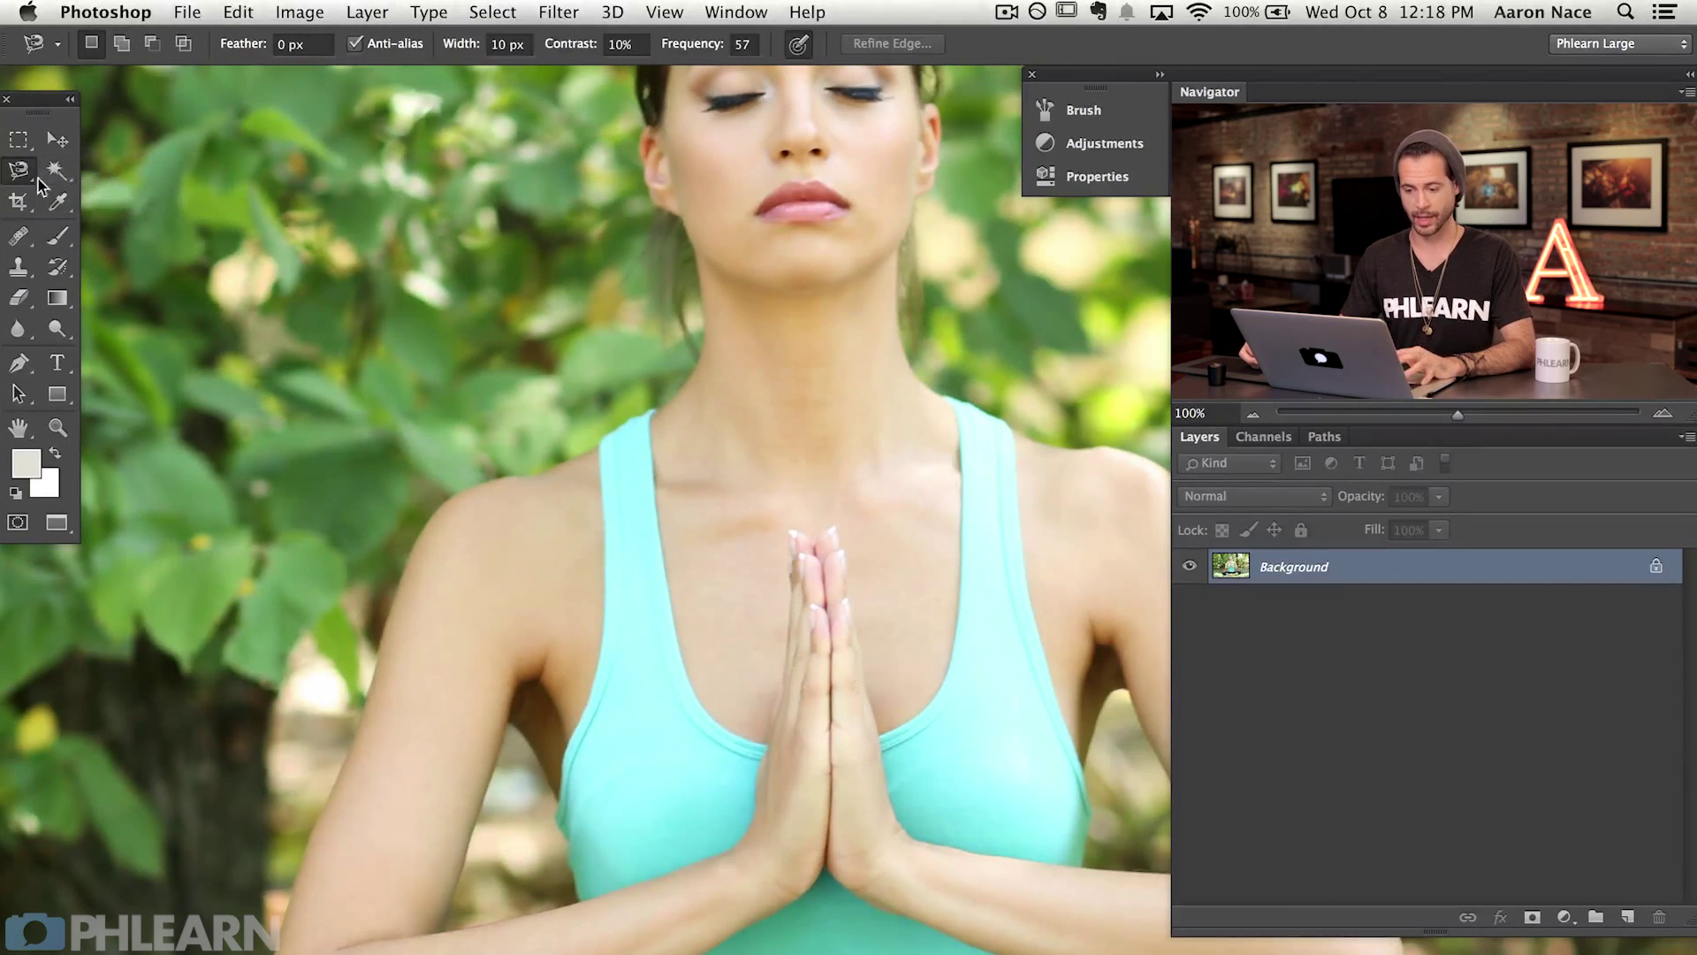
mouse_move(401, 569)
left_mouse_down()
mouse_move(502, 419)
mouse_move(595, 342)
left_mouse_up()
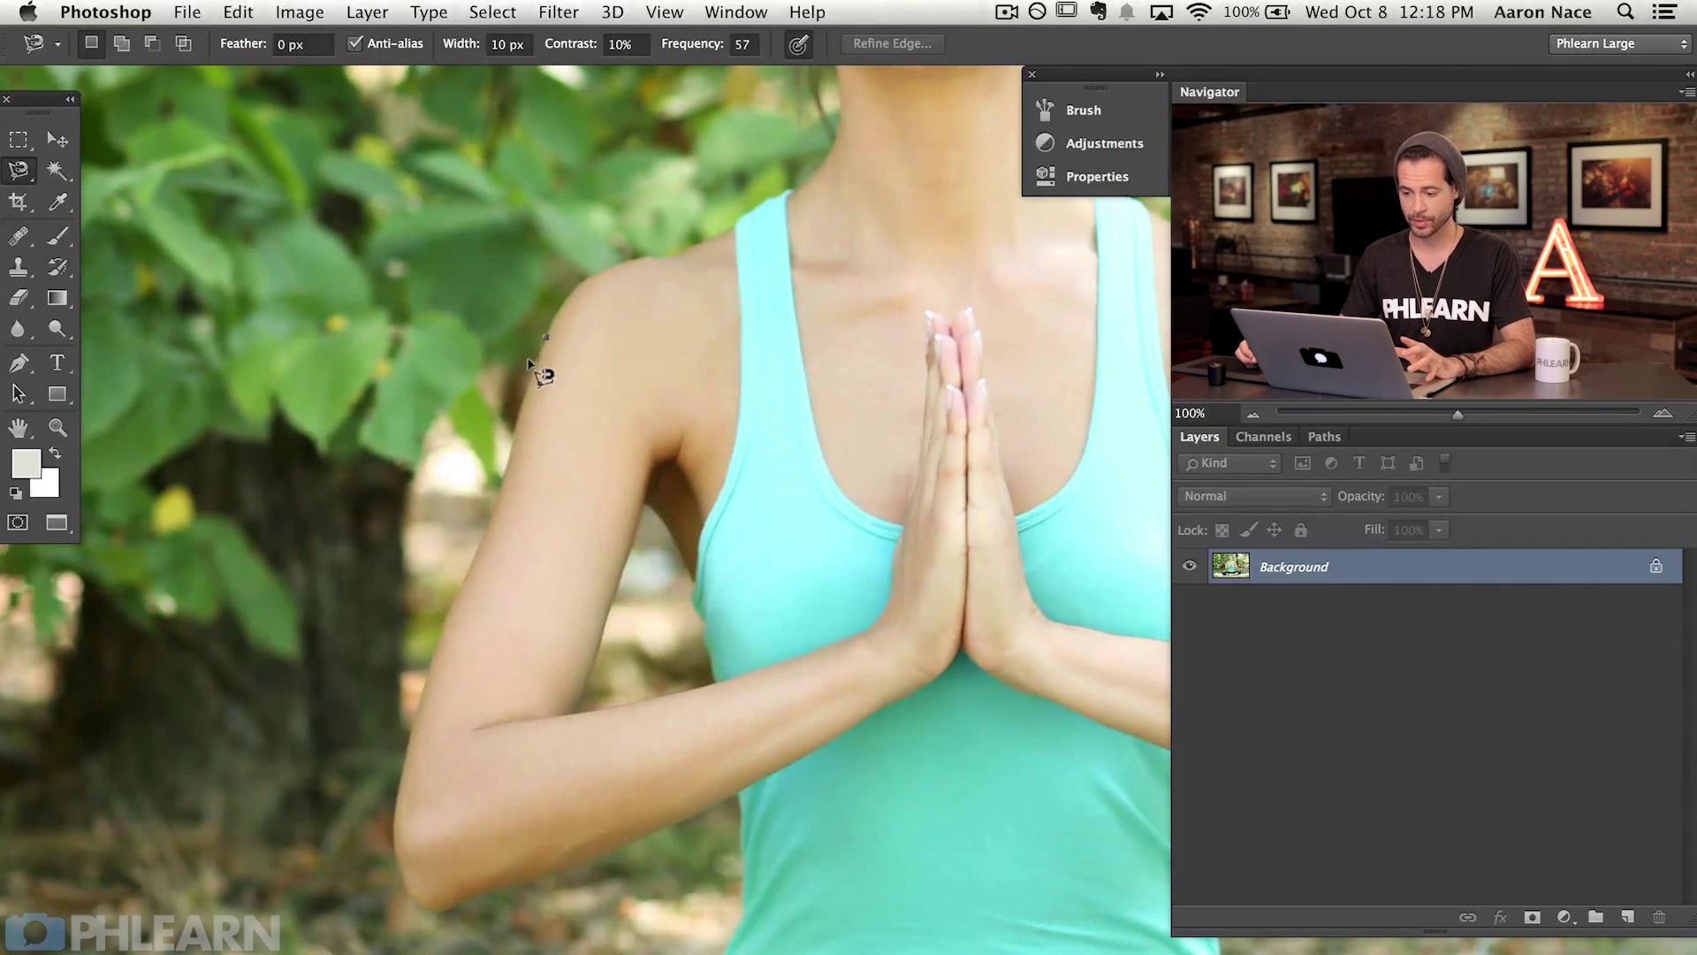
mouse_move(529, 363)
left_mouse_down()
mouse_move(501, 489)
mouse_move(422, 648)
left_mouse_up()
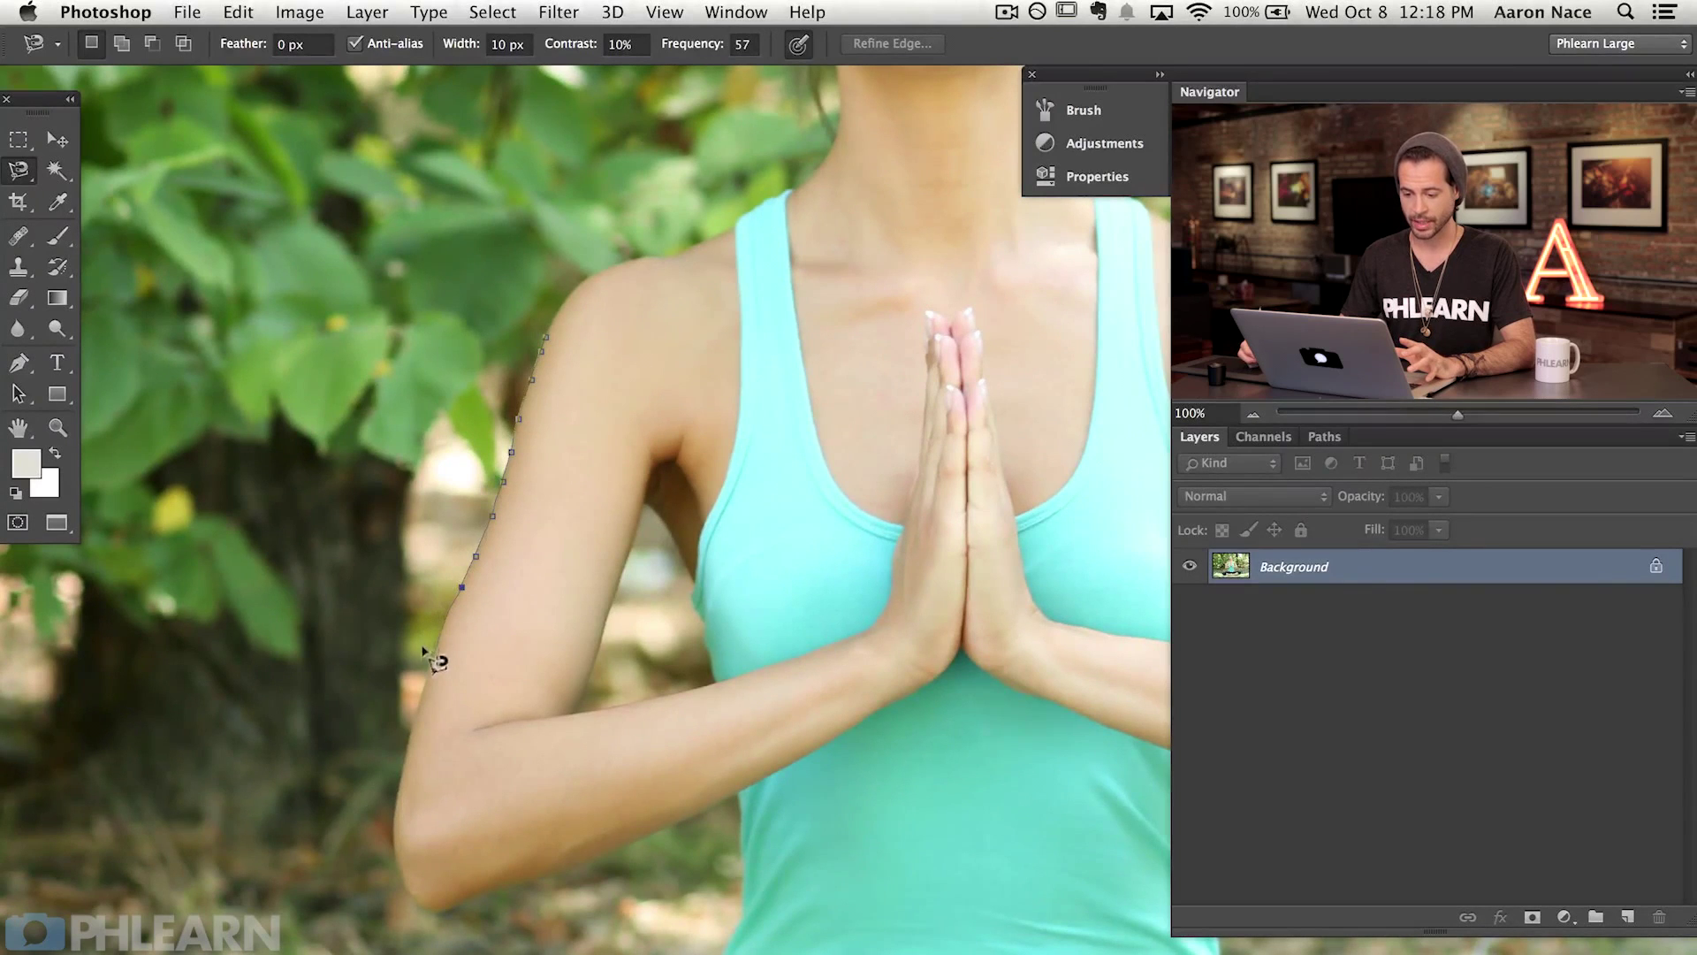
mouse_move(405, 705)
left_mouse_down()
mouse_move(383, 876)
mouse_move(417, 913)
mouse_move(463, 919)
mouse_move(710, 798)
mouse_move(746, 848)
mouse_move(729, 922)
left_mouse_up()
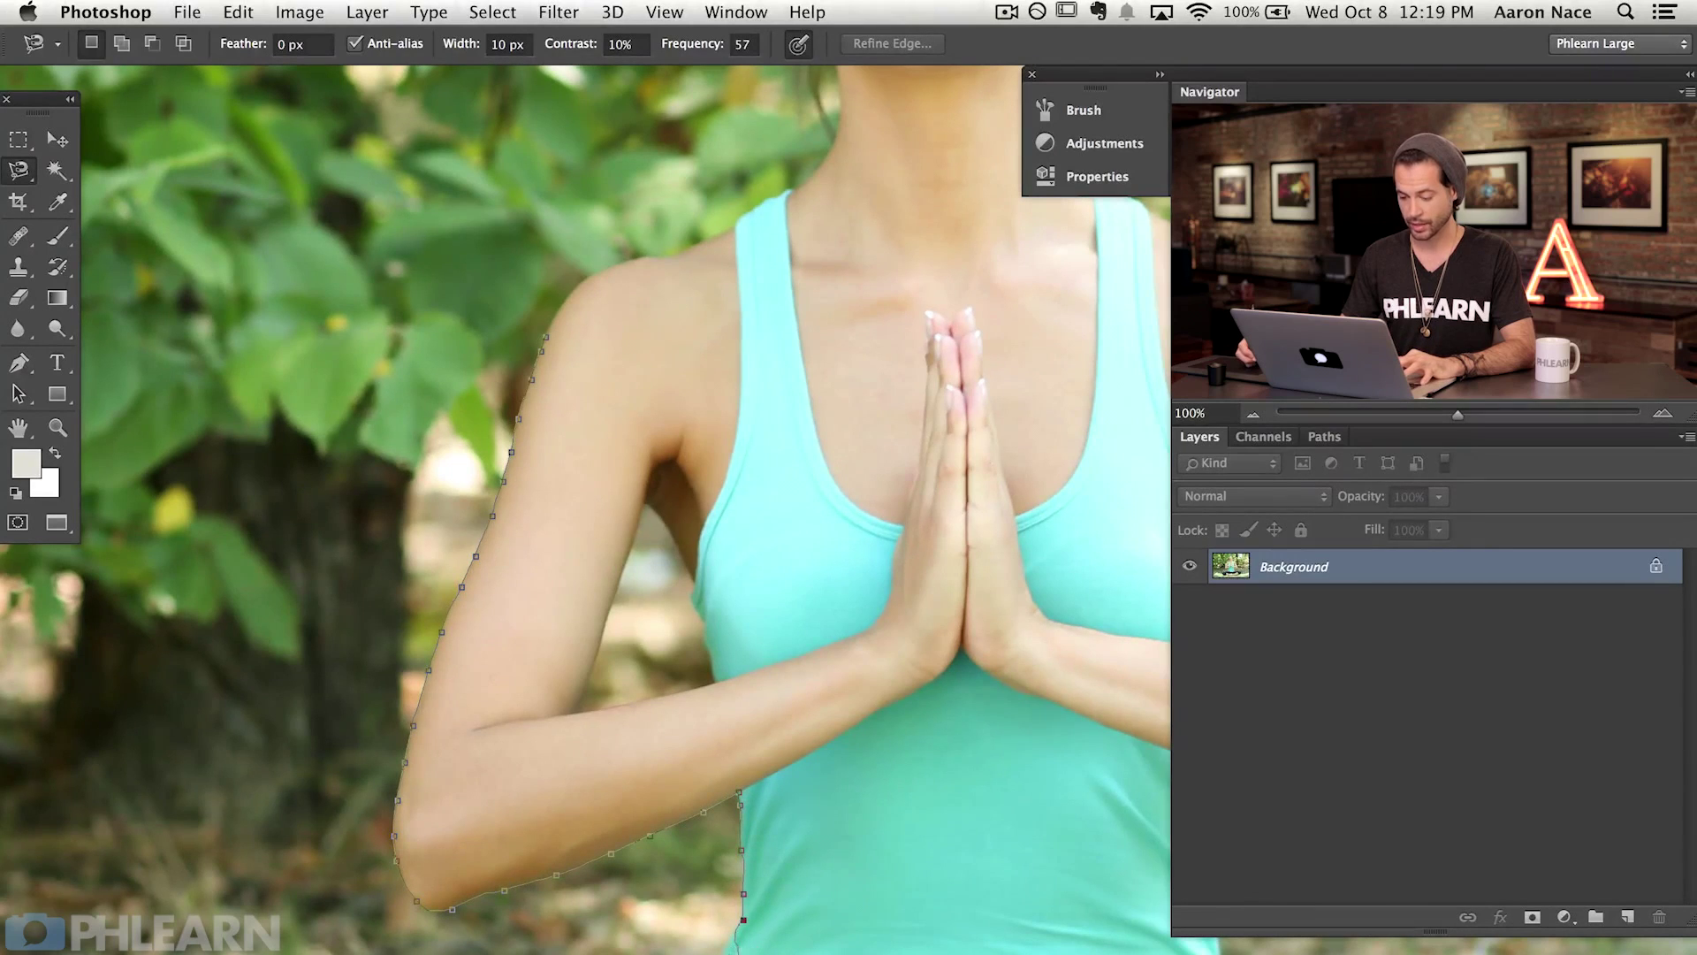
Step: Remove the stray Magnetic Lasso points that cross the shirt and continue the outline down the body
scroll(734, 884, "down", 10)
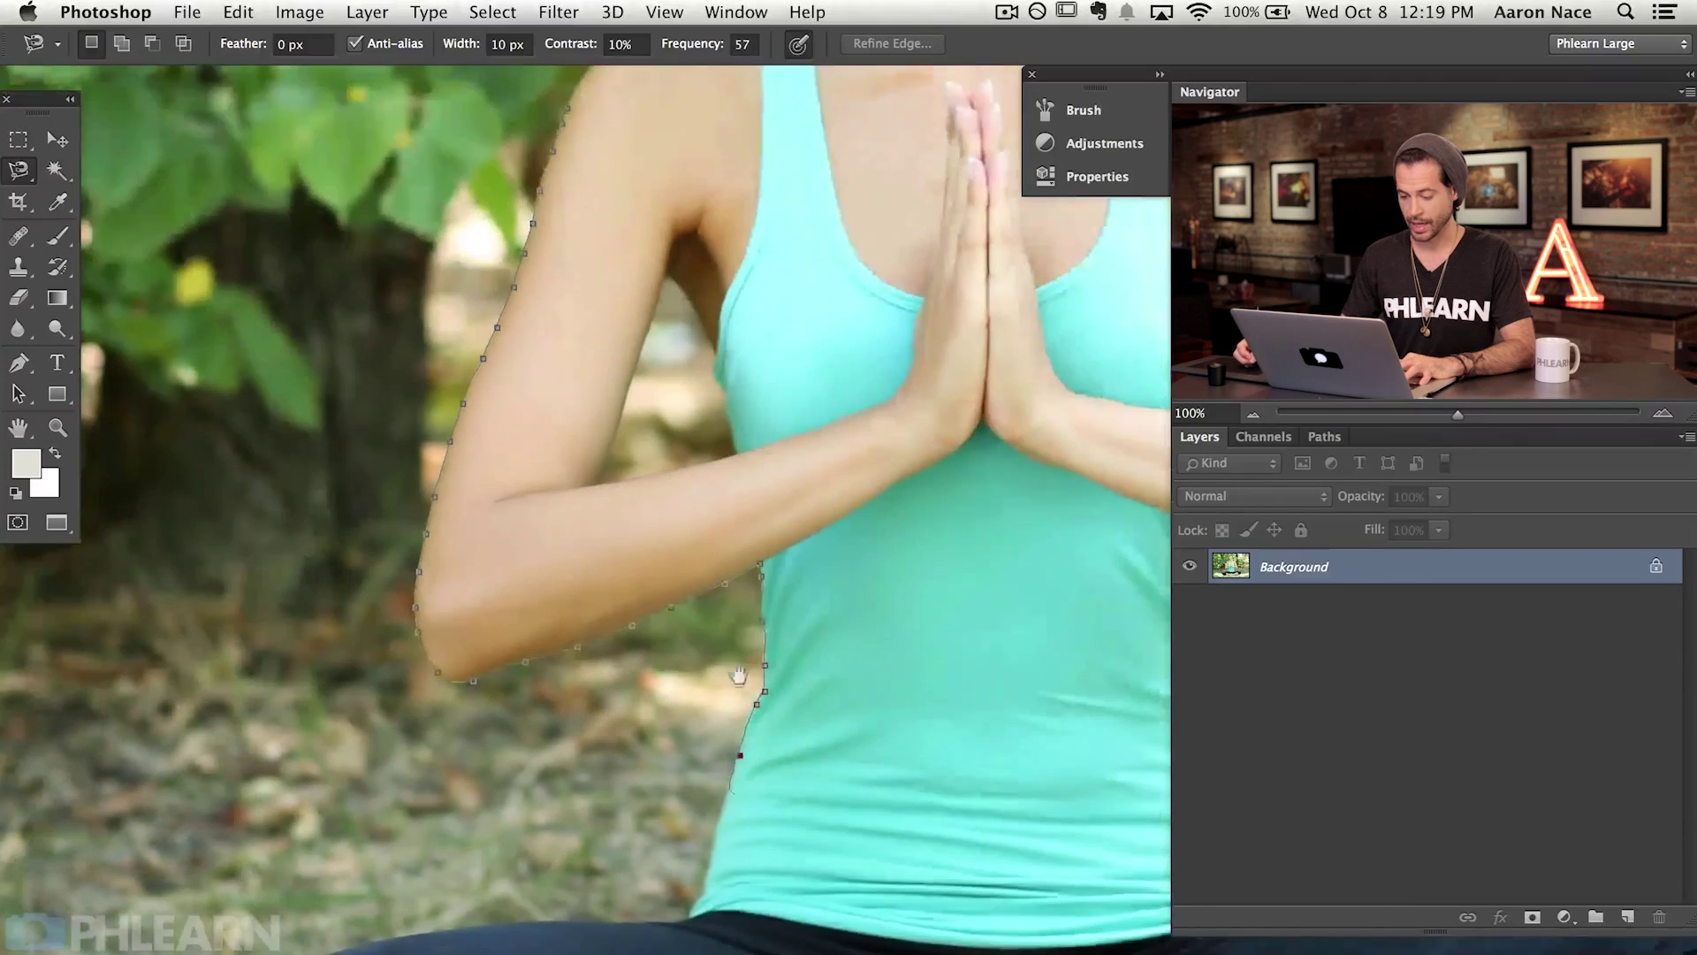
mouse_move(756, 523)
left_mouse_down()
mouse_move(724, 610)
mouse_move(743, 563)
mouse_move(749, 611)
mouse_move(836, 569)
mouse_move(875, 683)
mouse_move(807, 652)
mouse_move(913, 492)
left_mouse_up()
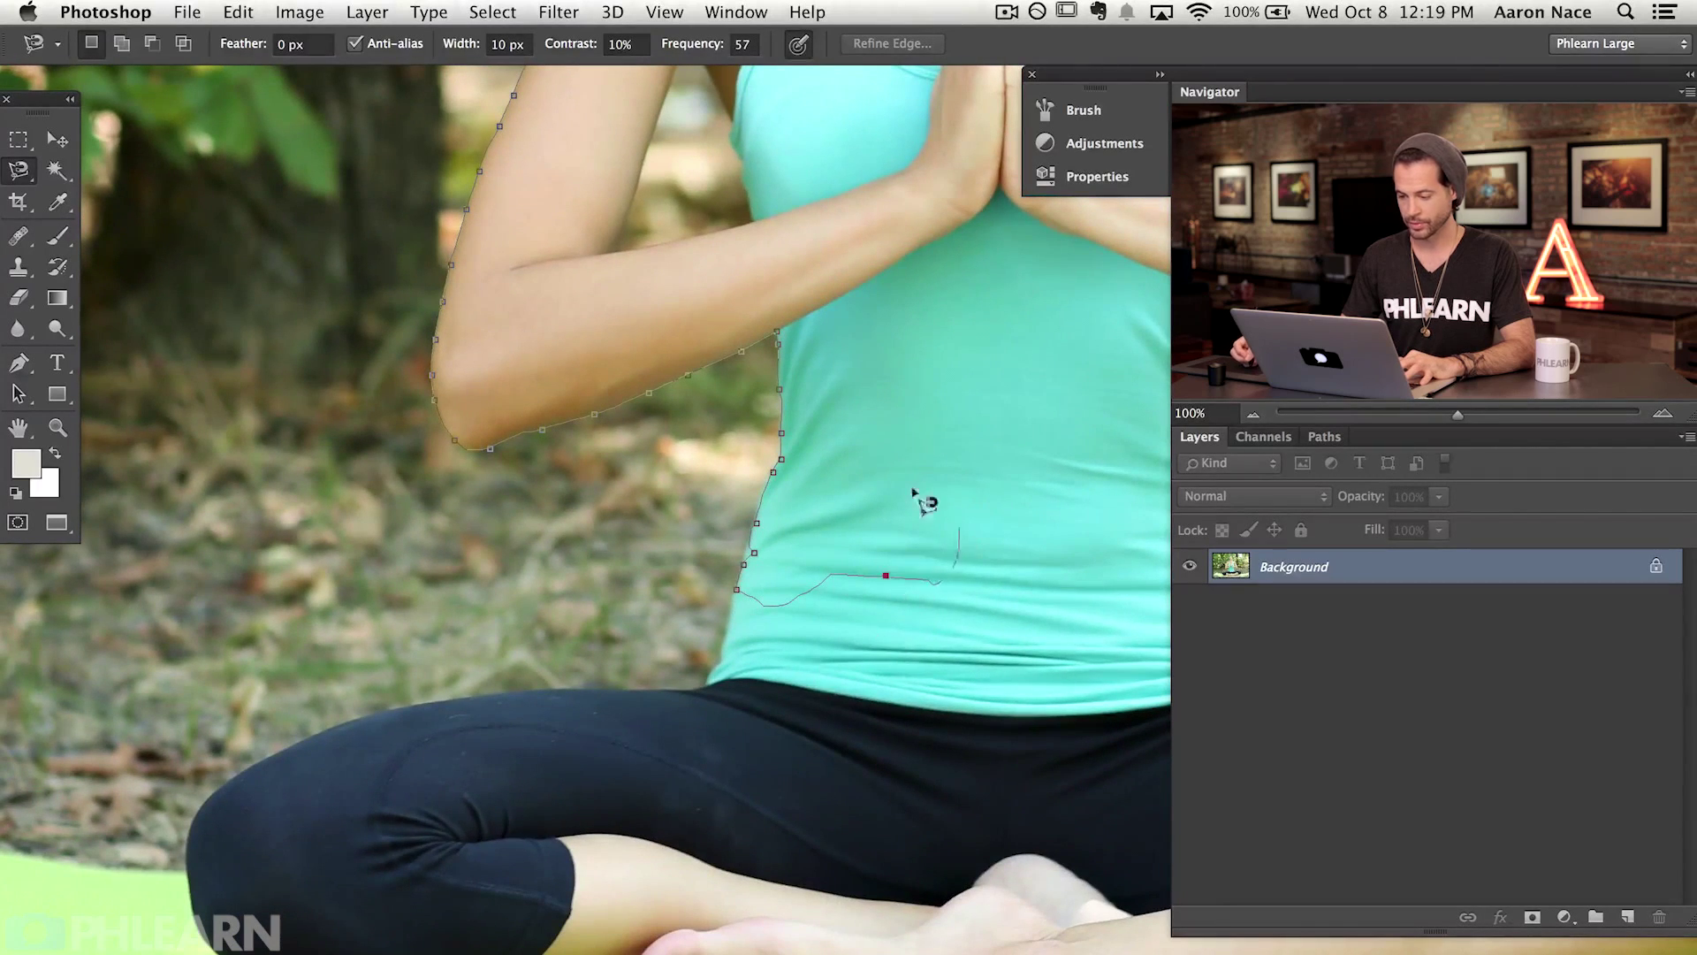
key("BackSpace")
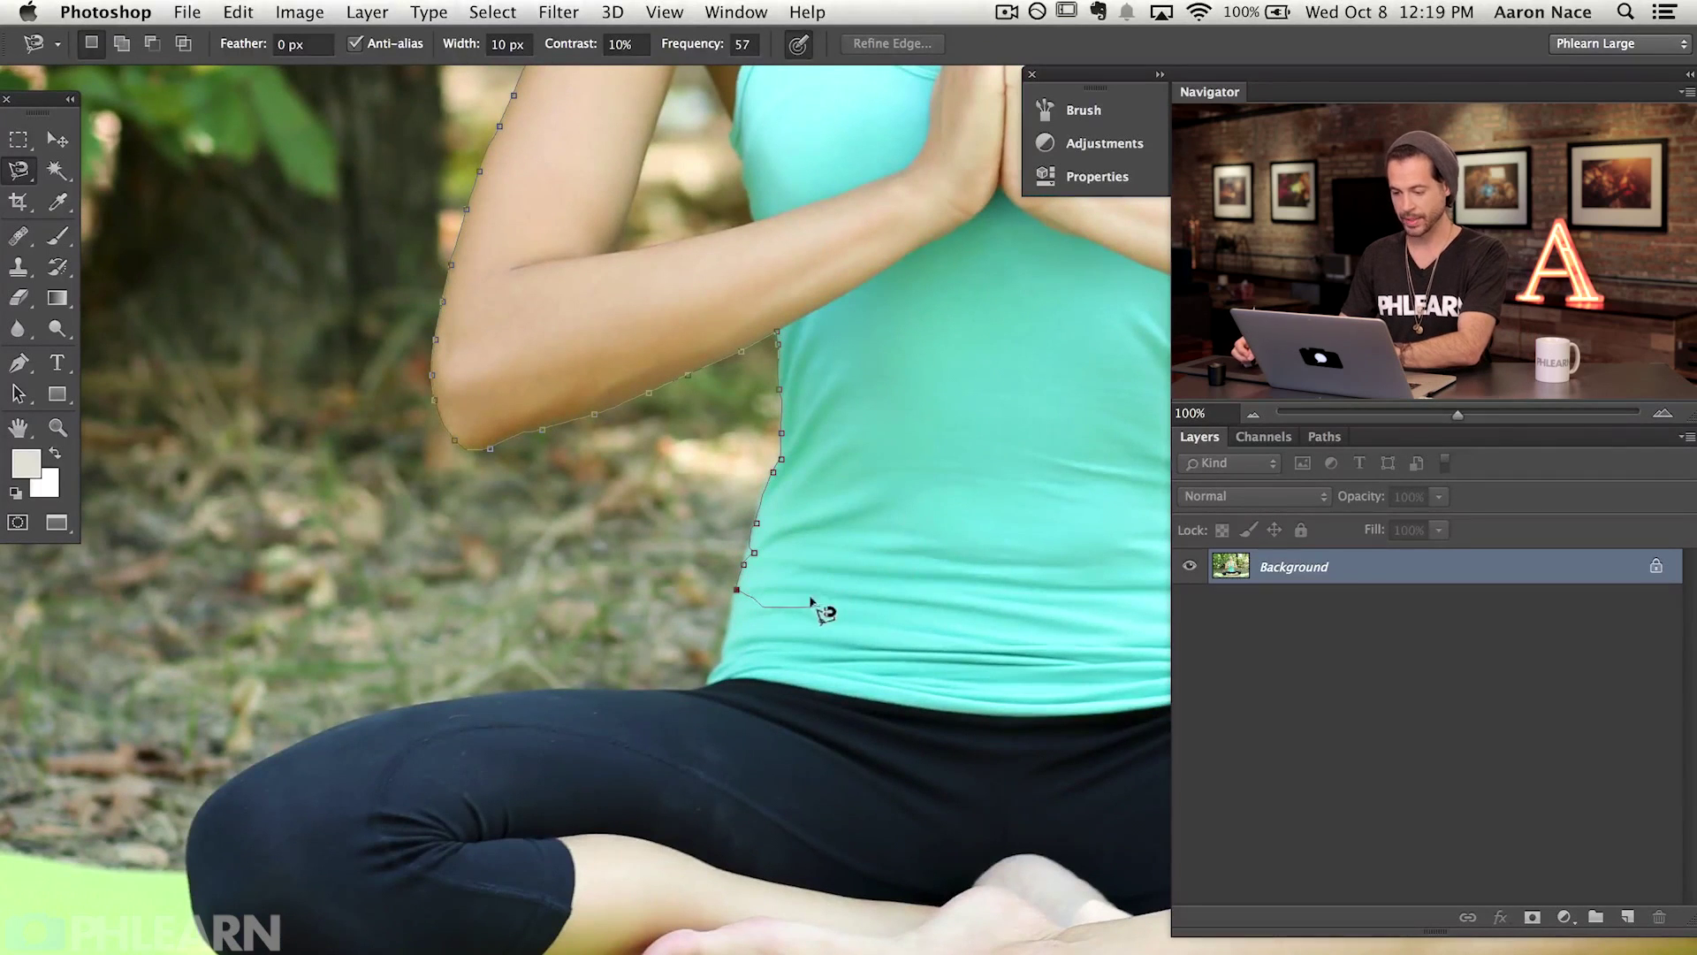
key("BackSpace")
mouse_move(752, 535)
left_mouse_down()
mouse_move(727, 630)
mouse_move(681, 693)
mouse_move(360, 701)
mouse_move(233, 755)
mouse_move(183, 802)
mouse_move(205, 954)
left_mouse_up()
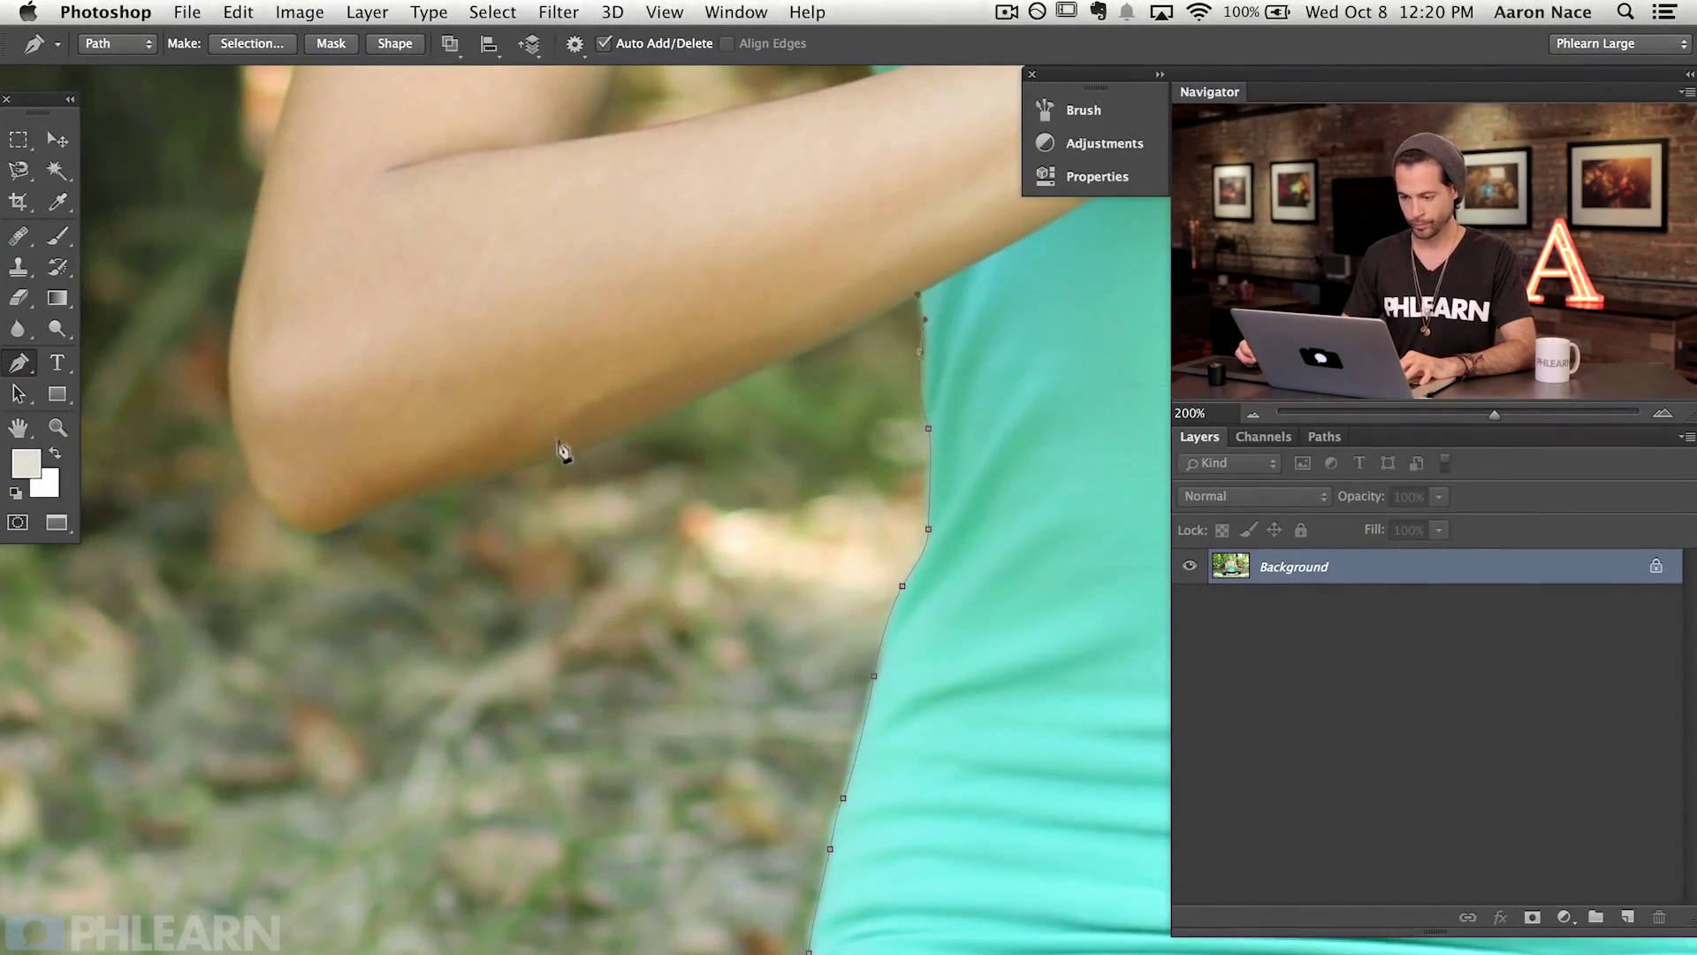
Step: Trace a Pen tool path around the woman's body, adding points at the elbow and up along the hairline
left_click(300, 530)
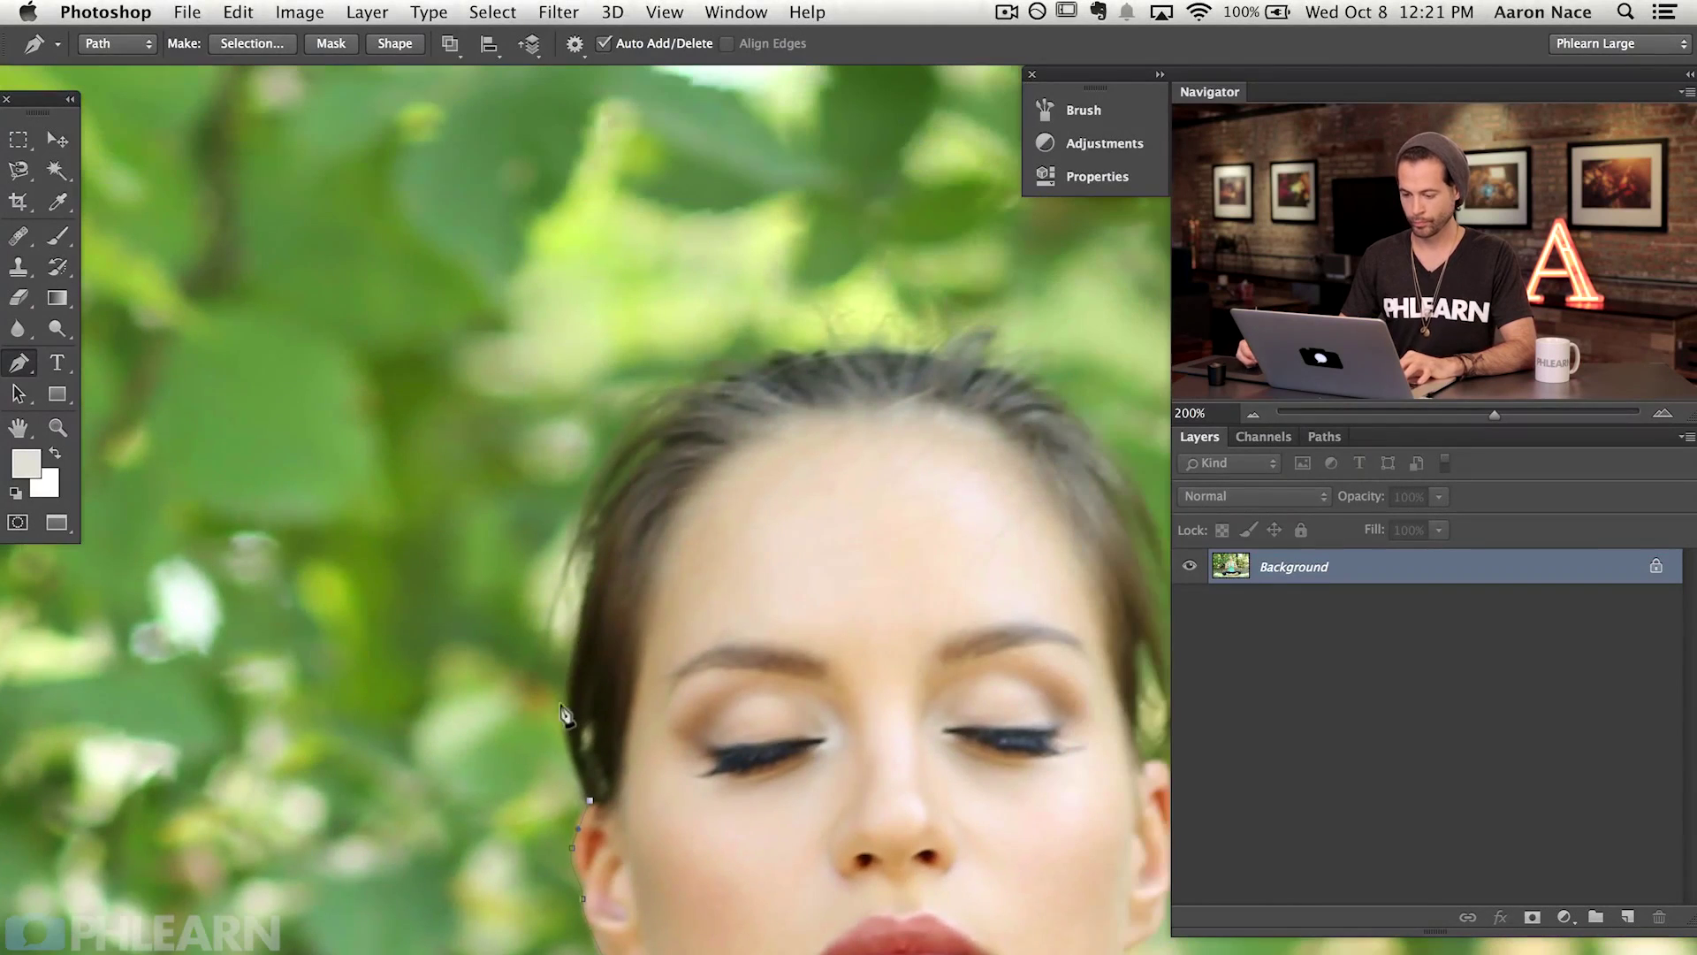
left_click(567, 695)
left_click_drag(584, 534, 590, 481)
left_click_drag(660, 437, 687, 389)
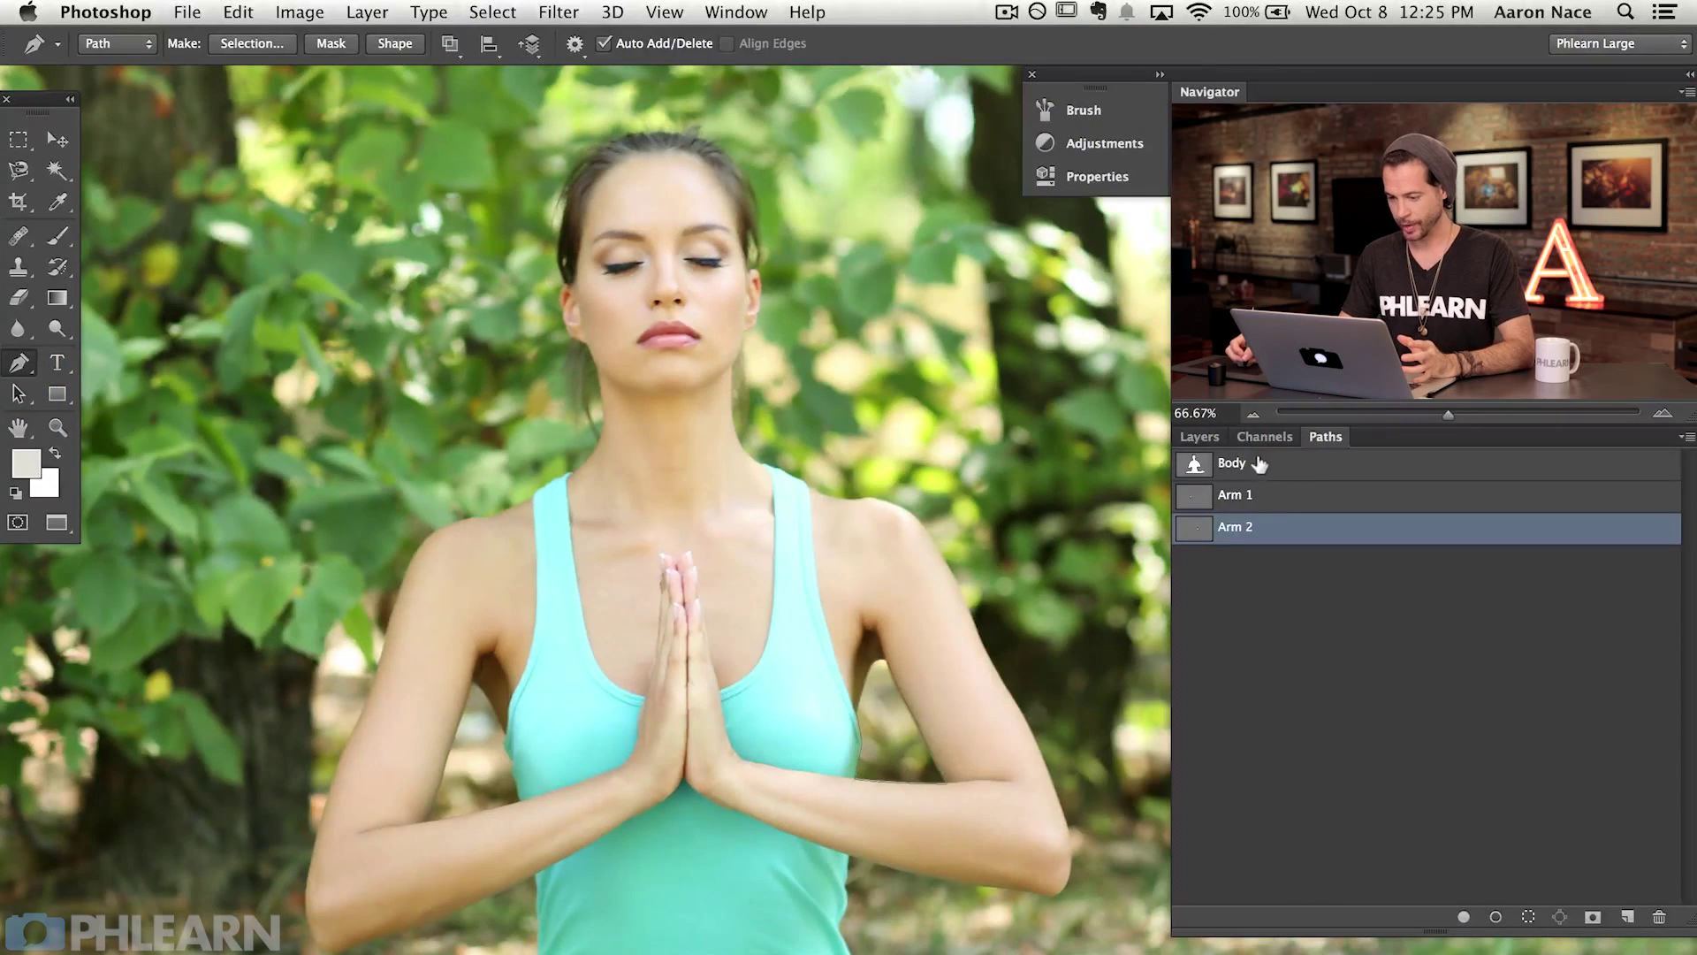
Step: Review the saved Body, Arm 1 and Arm 2 paths one after another on the image
left_click(1266, 464)
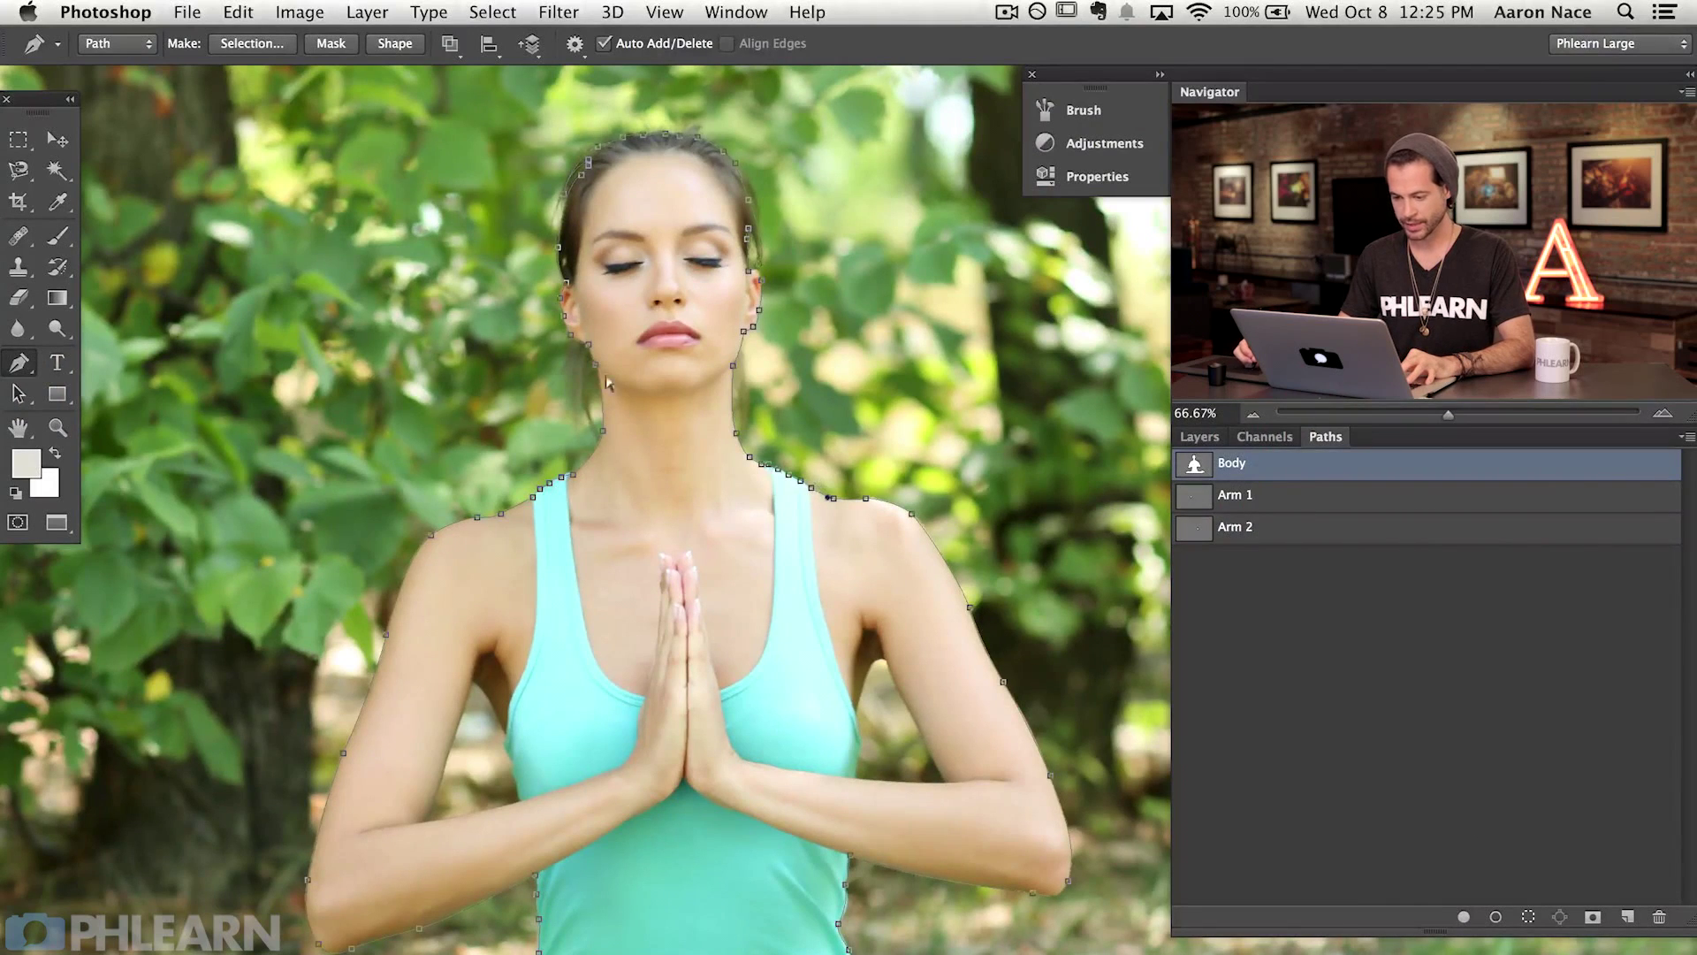
left_click(1255, 497)
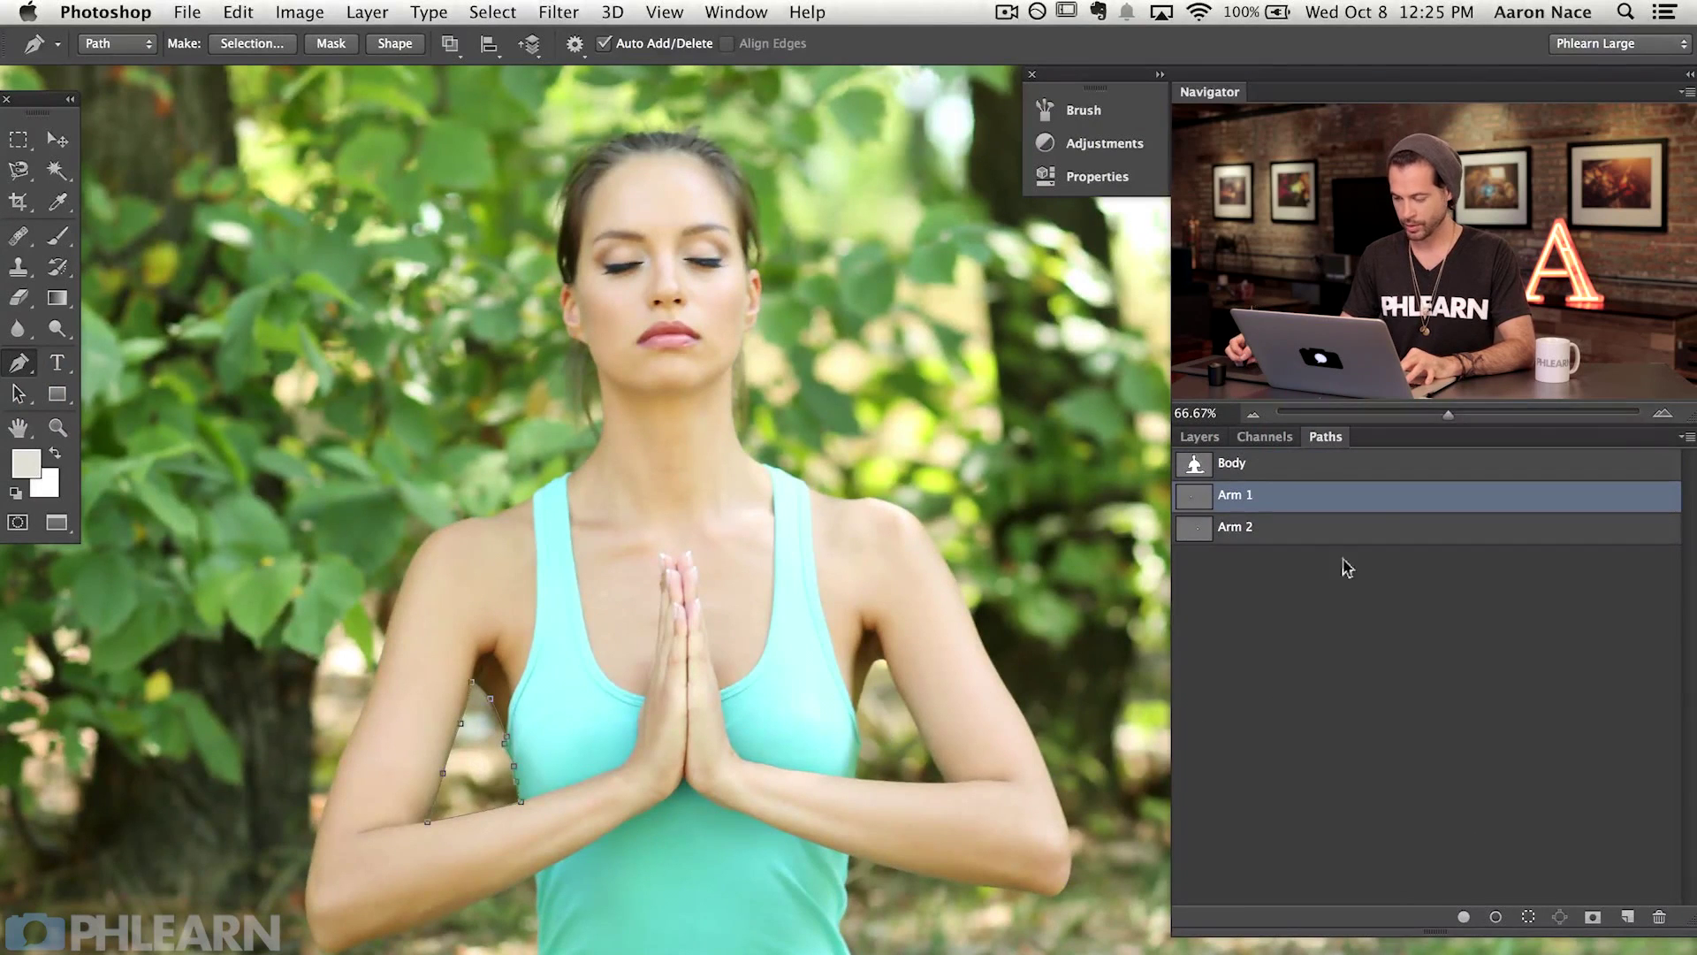
left_click(1300, 529)
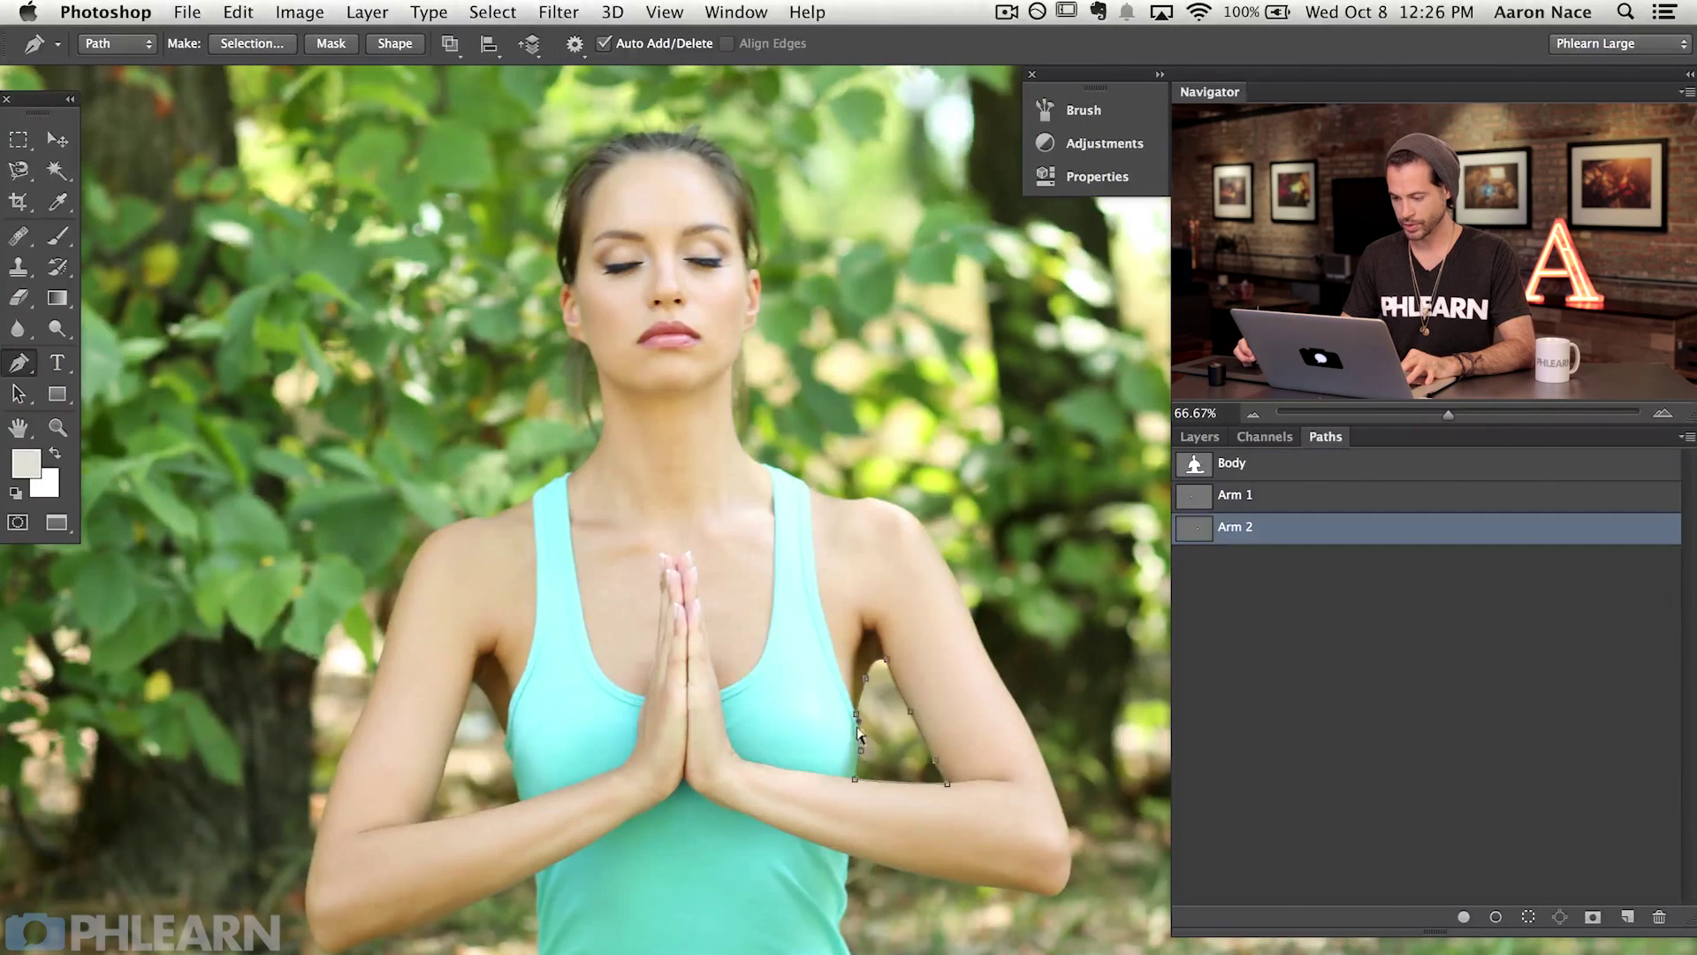
left_click_drag(929, 589, 967, 555)
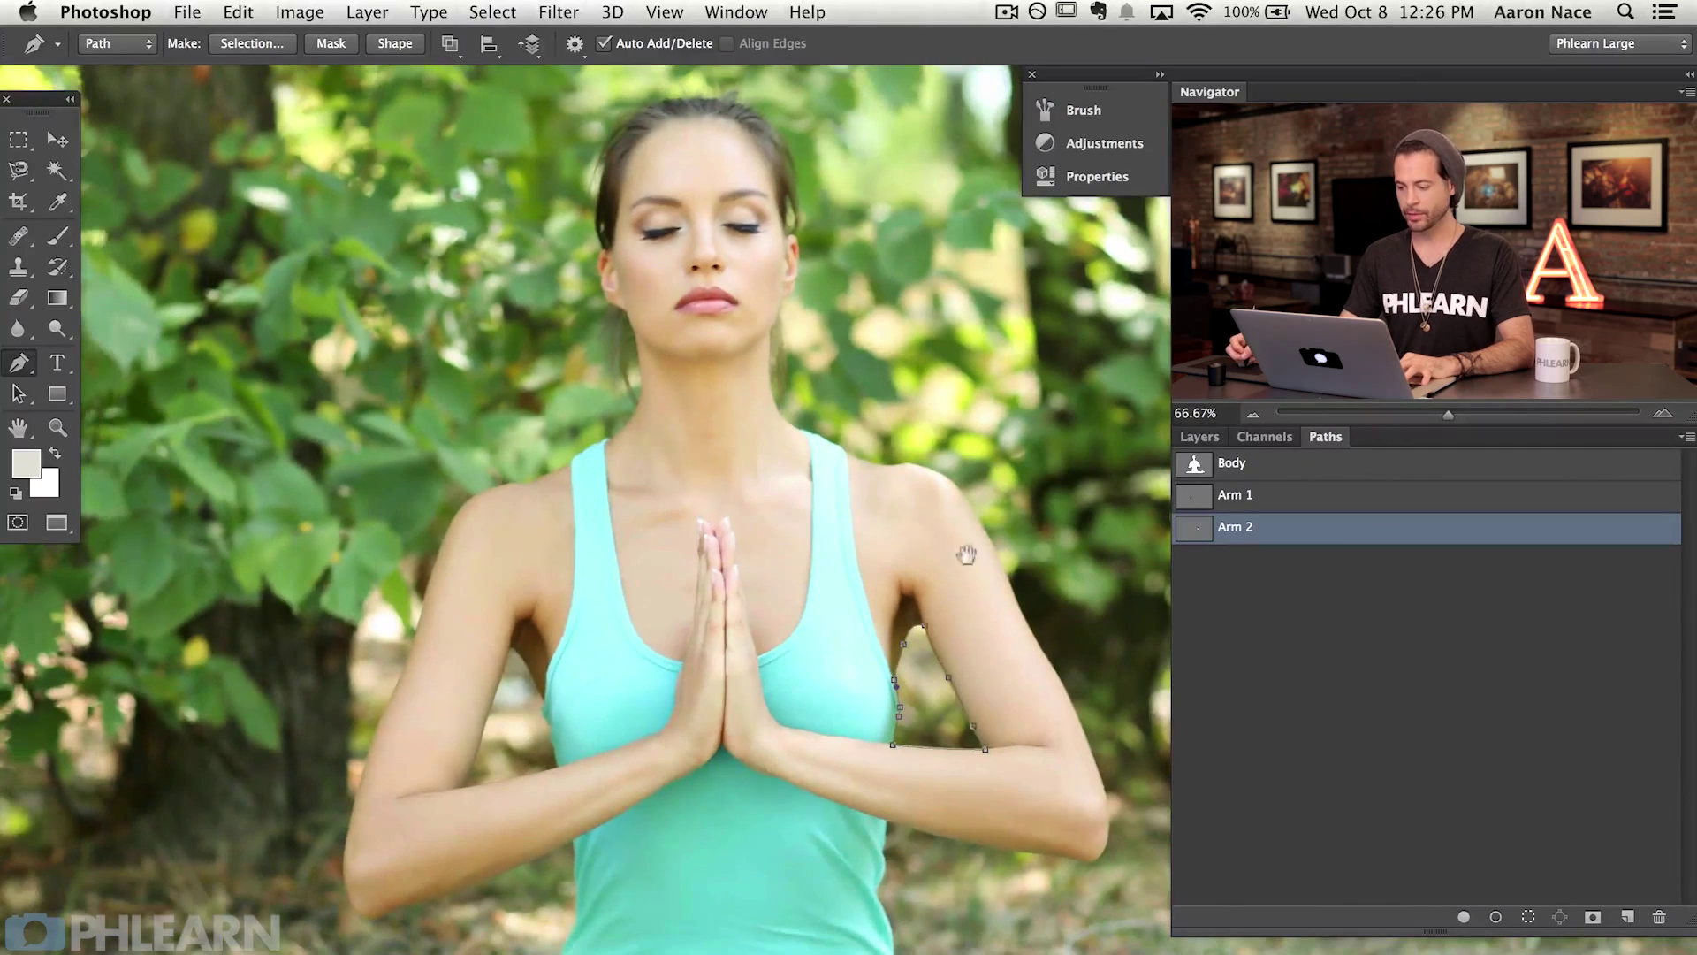
Step: Load the Body path as a selection and subtract the Arm 1 and Arm 2 paths from it
left_click(1193, 466, "super")
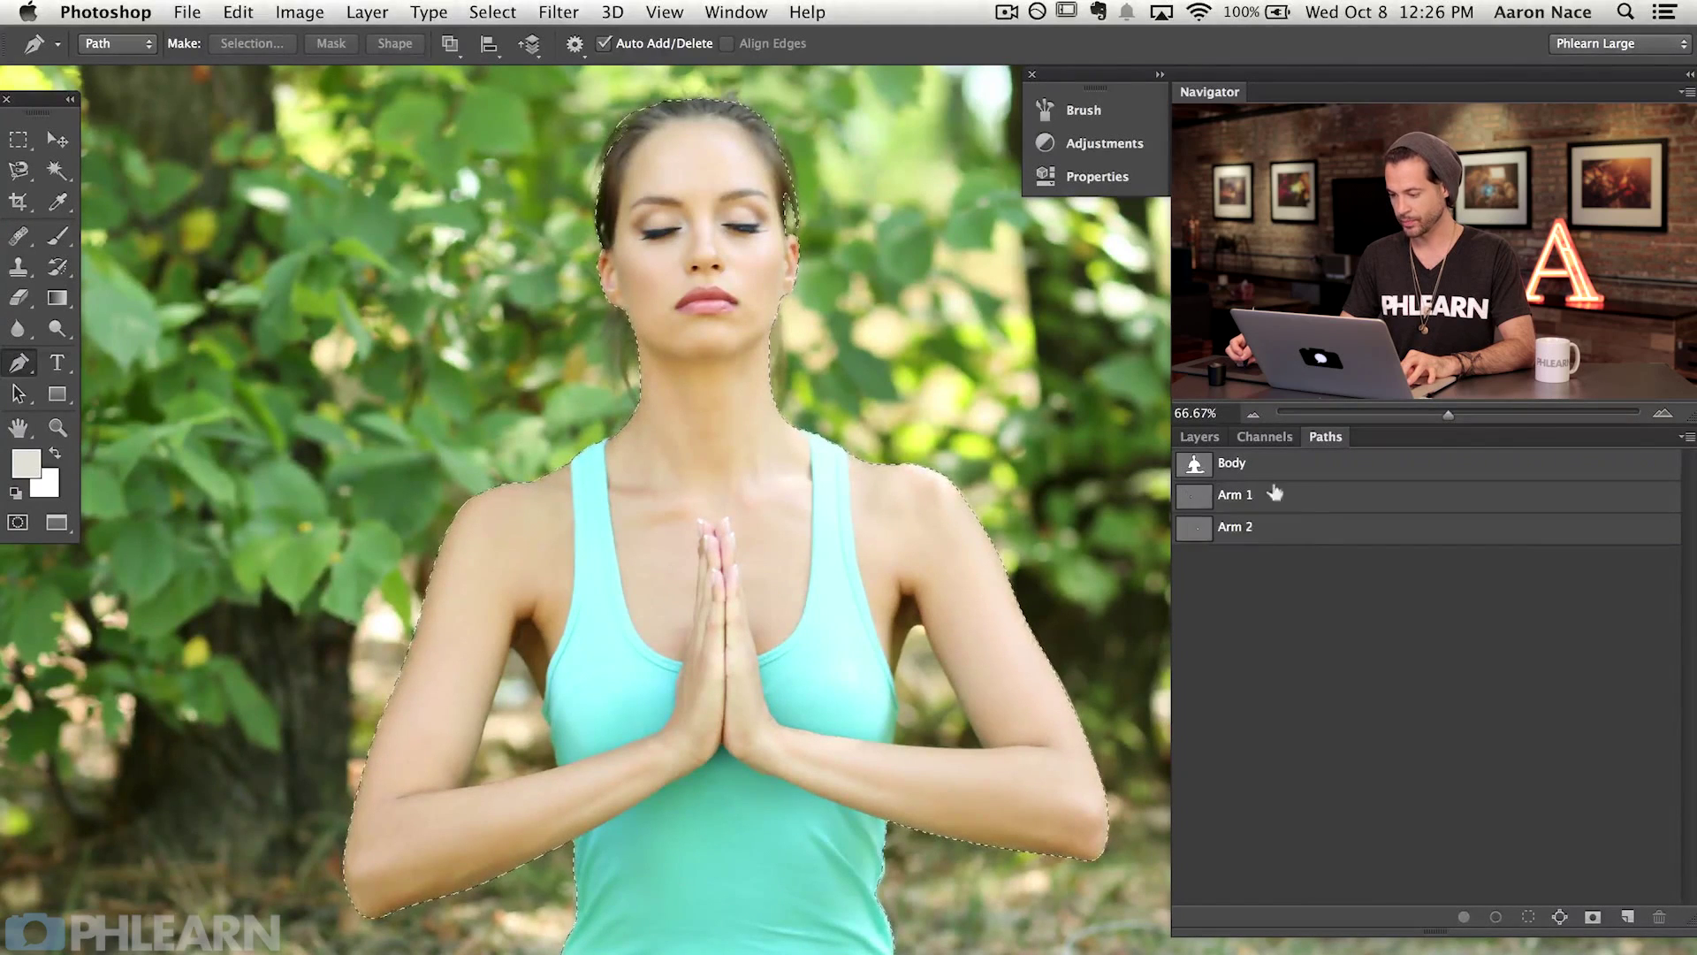
left_click(1194, 491, "alt+super")
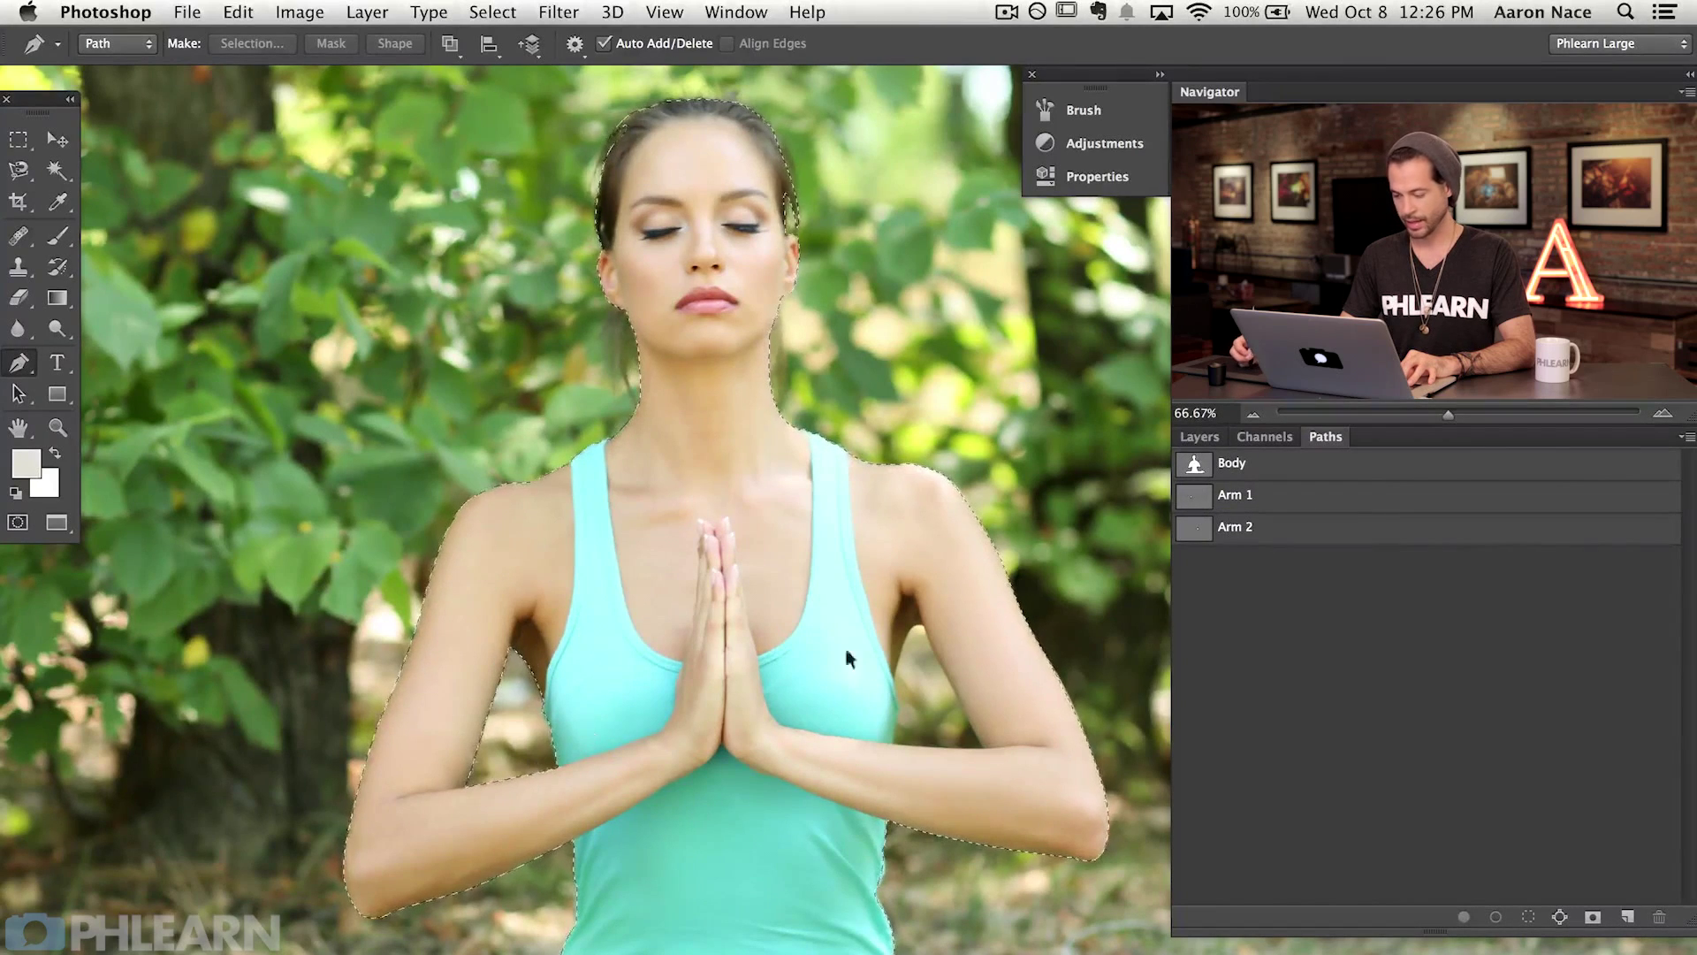
left_click(1196, 525, "alt+super")
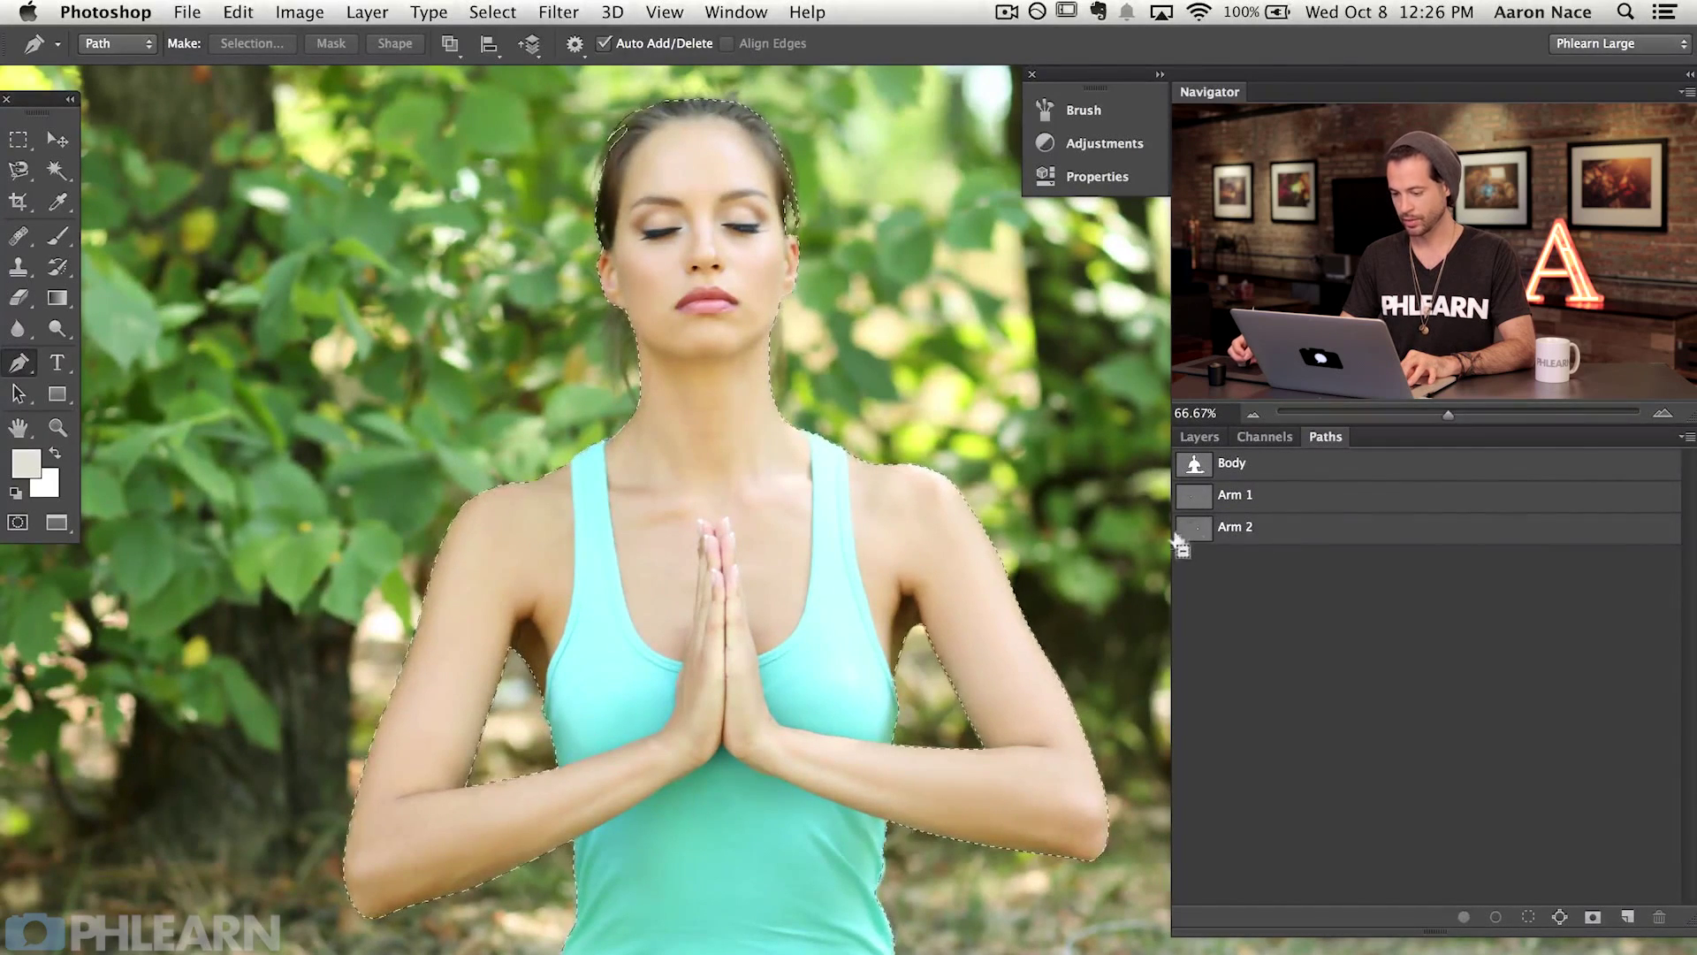
left_click_drag(822, 747, 824, 497)
scroll(825, 497, "down", 5)
scroll(824, 497, "right", 5)
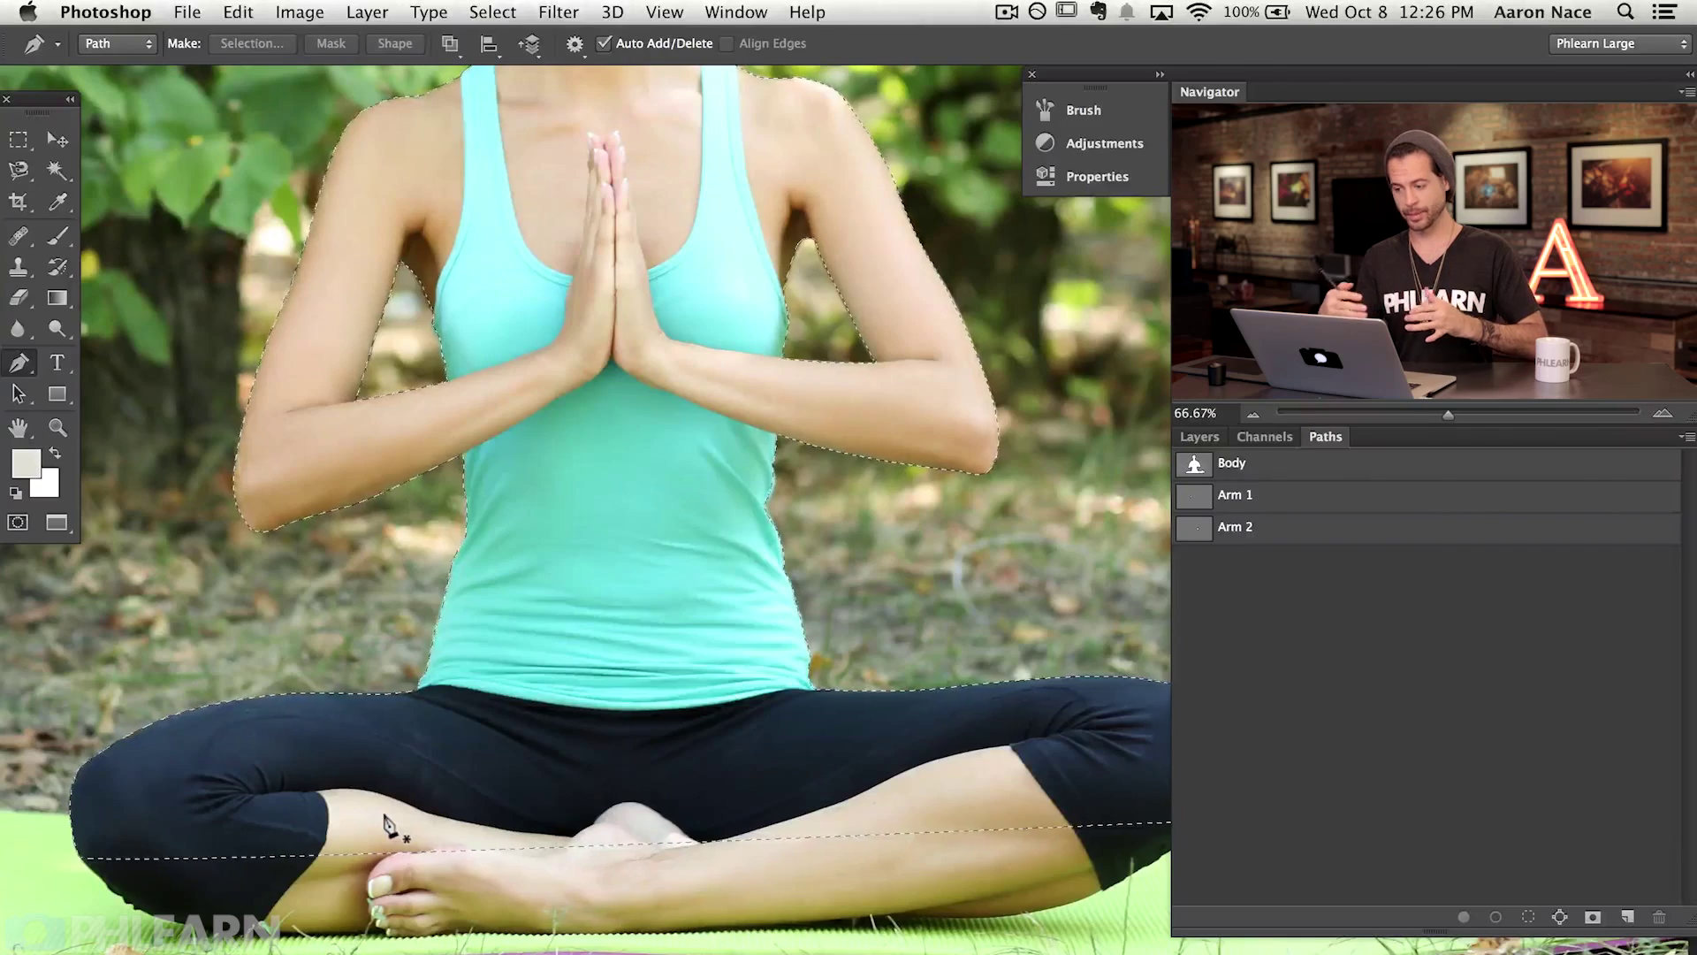
left_click_drag(482, 508, 570, 782)
Step: Duplicate the Background layer while keeping the body selection active
left_click(1197, 436)
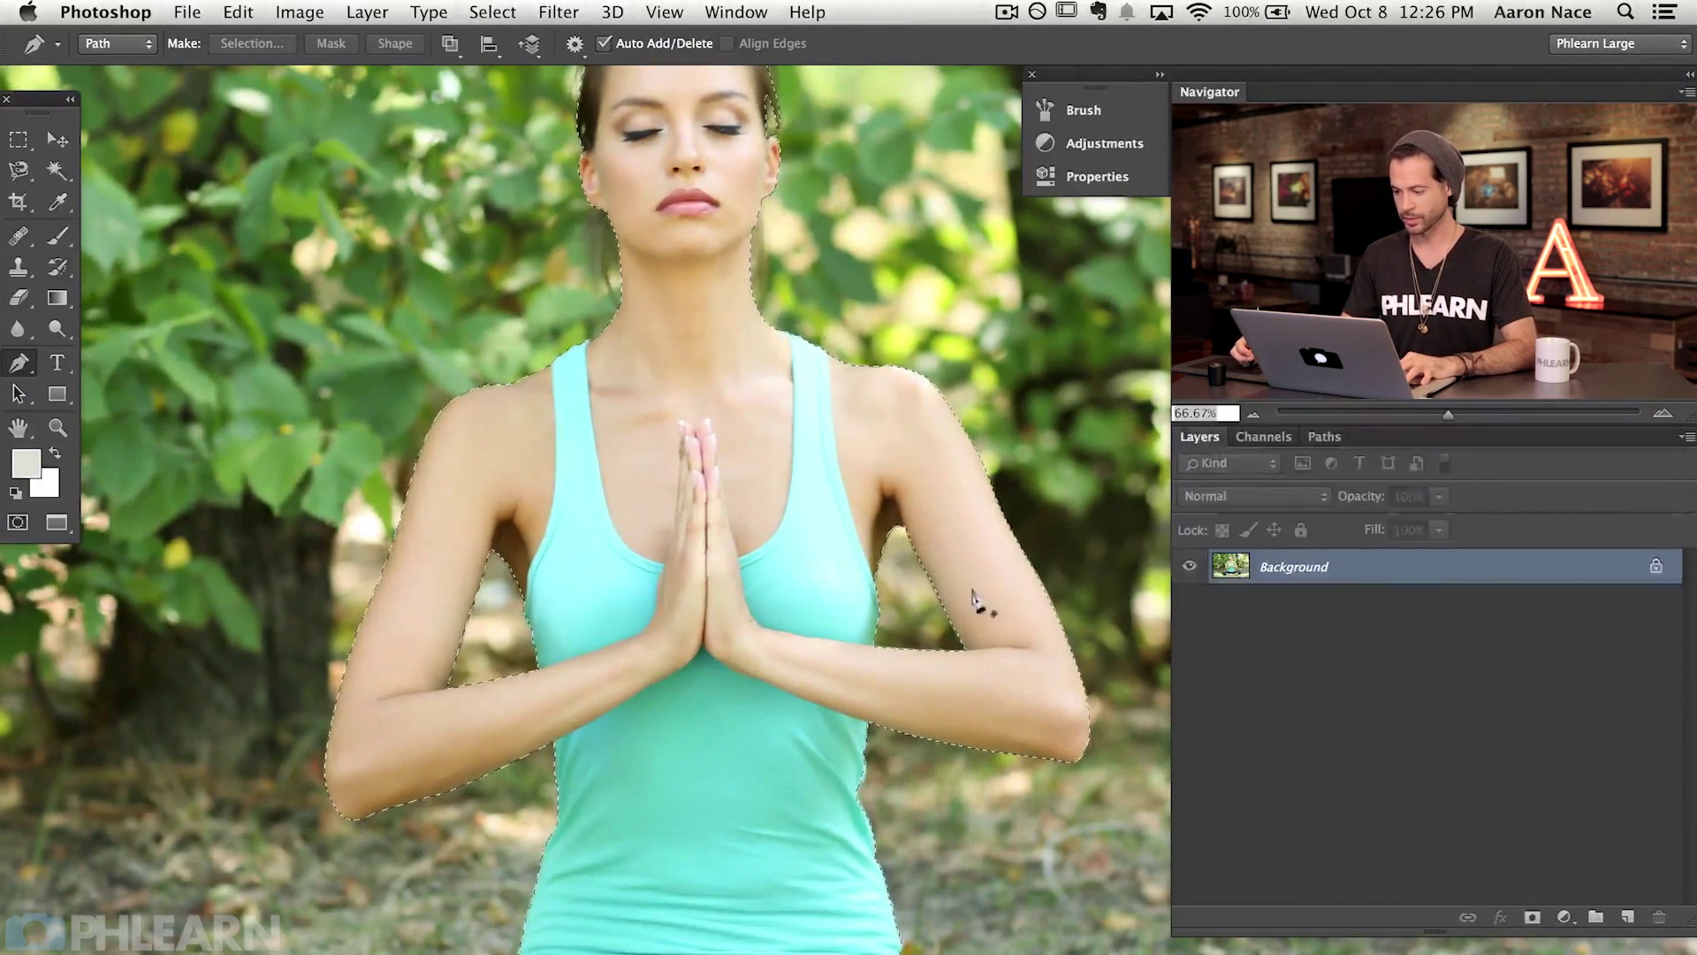
left_click_drag(856, 606, 847, 672)
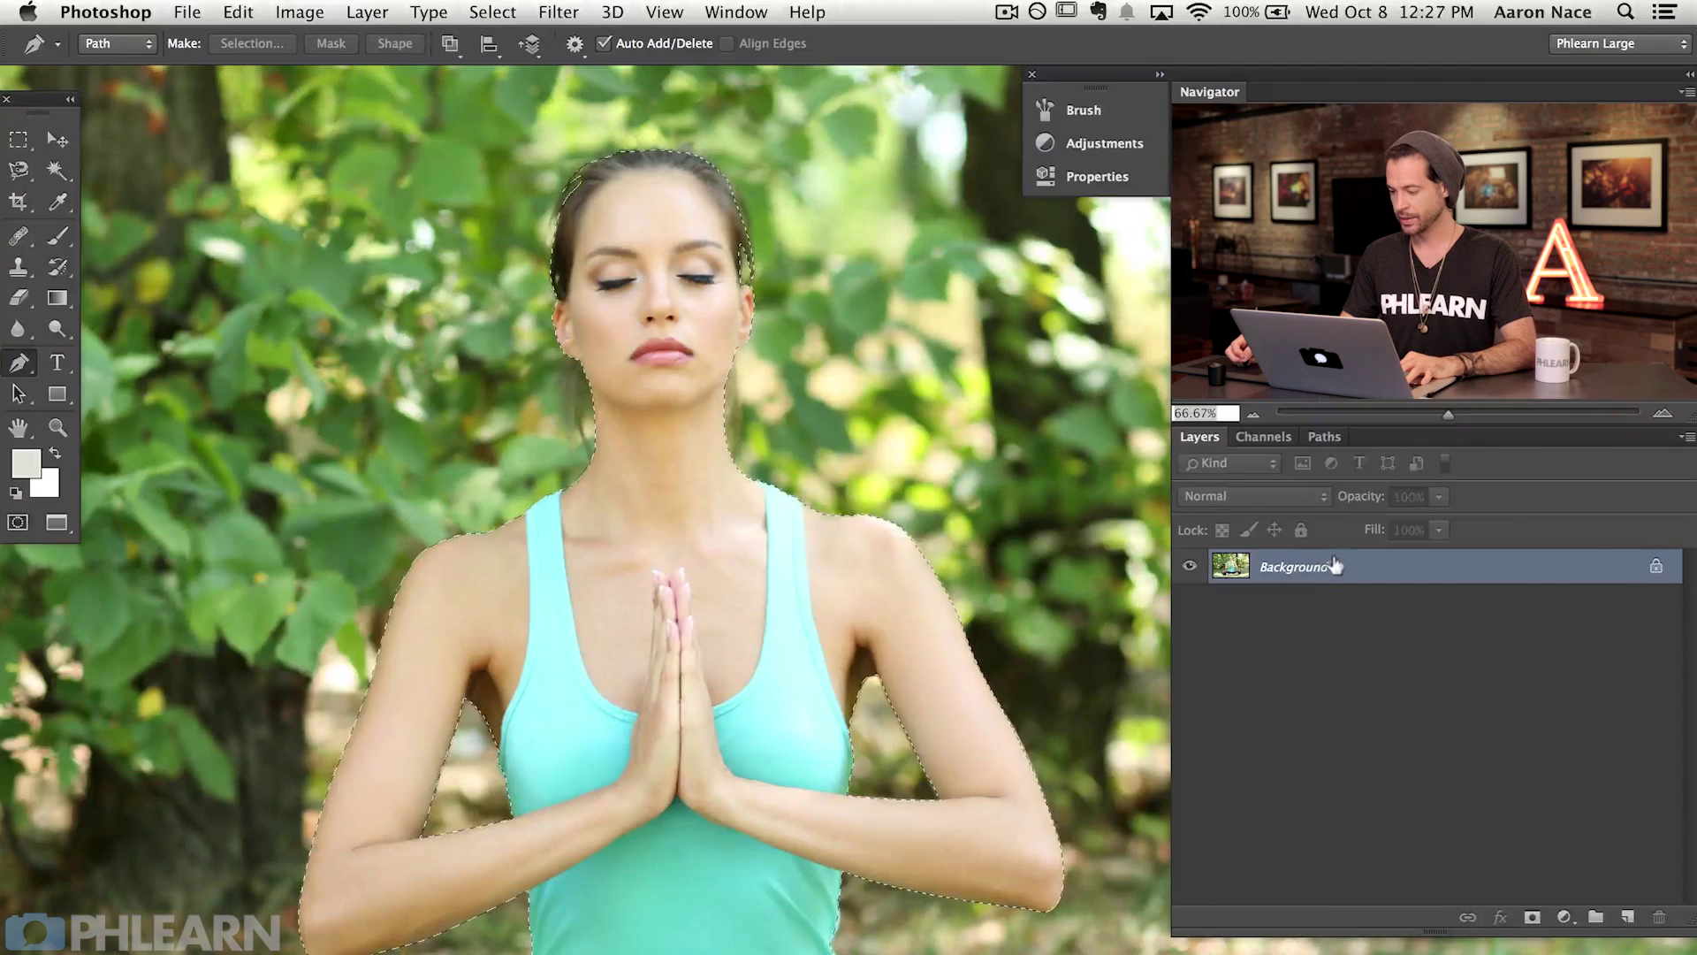
left_click_drag(1323, 569, 1625, 915)
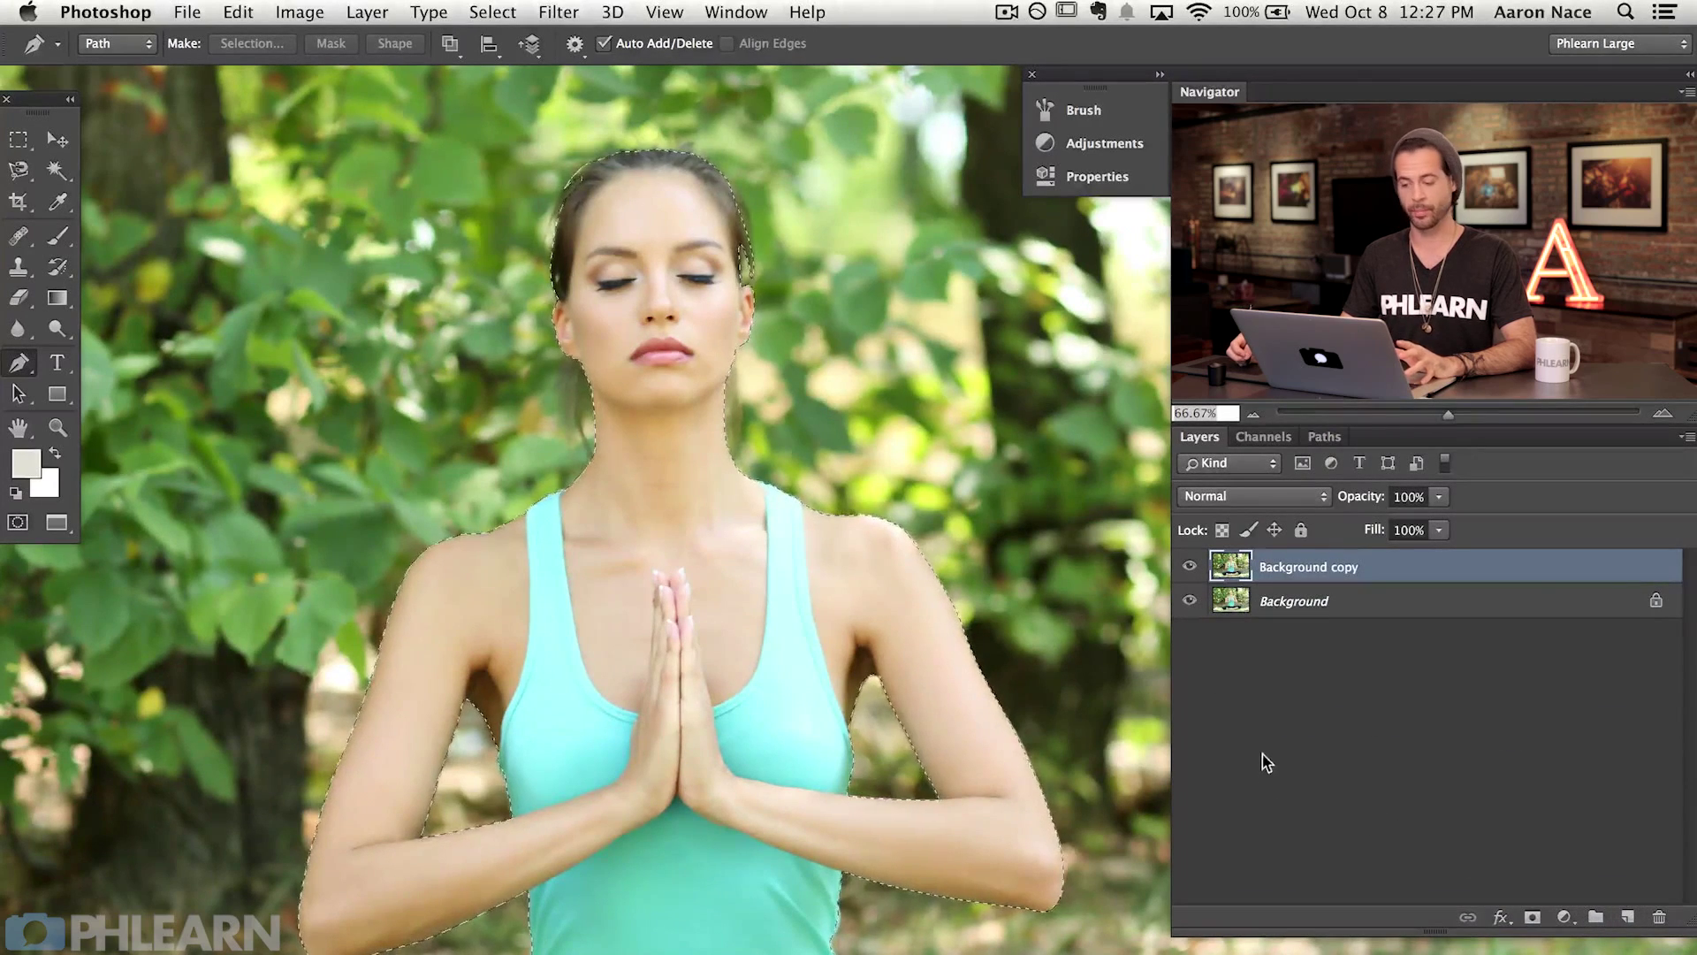
Step: Open Refine Edge for the body selection and set its feather to 4.7 px
key("super+1")
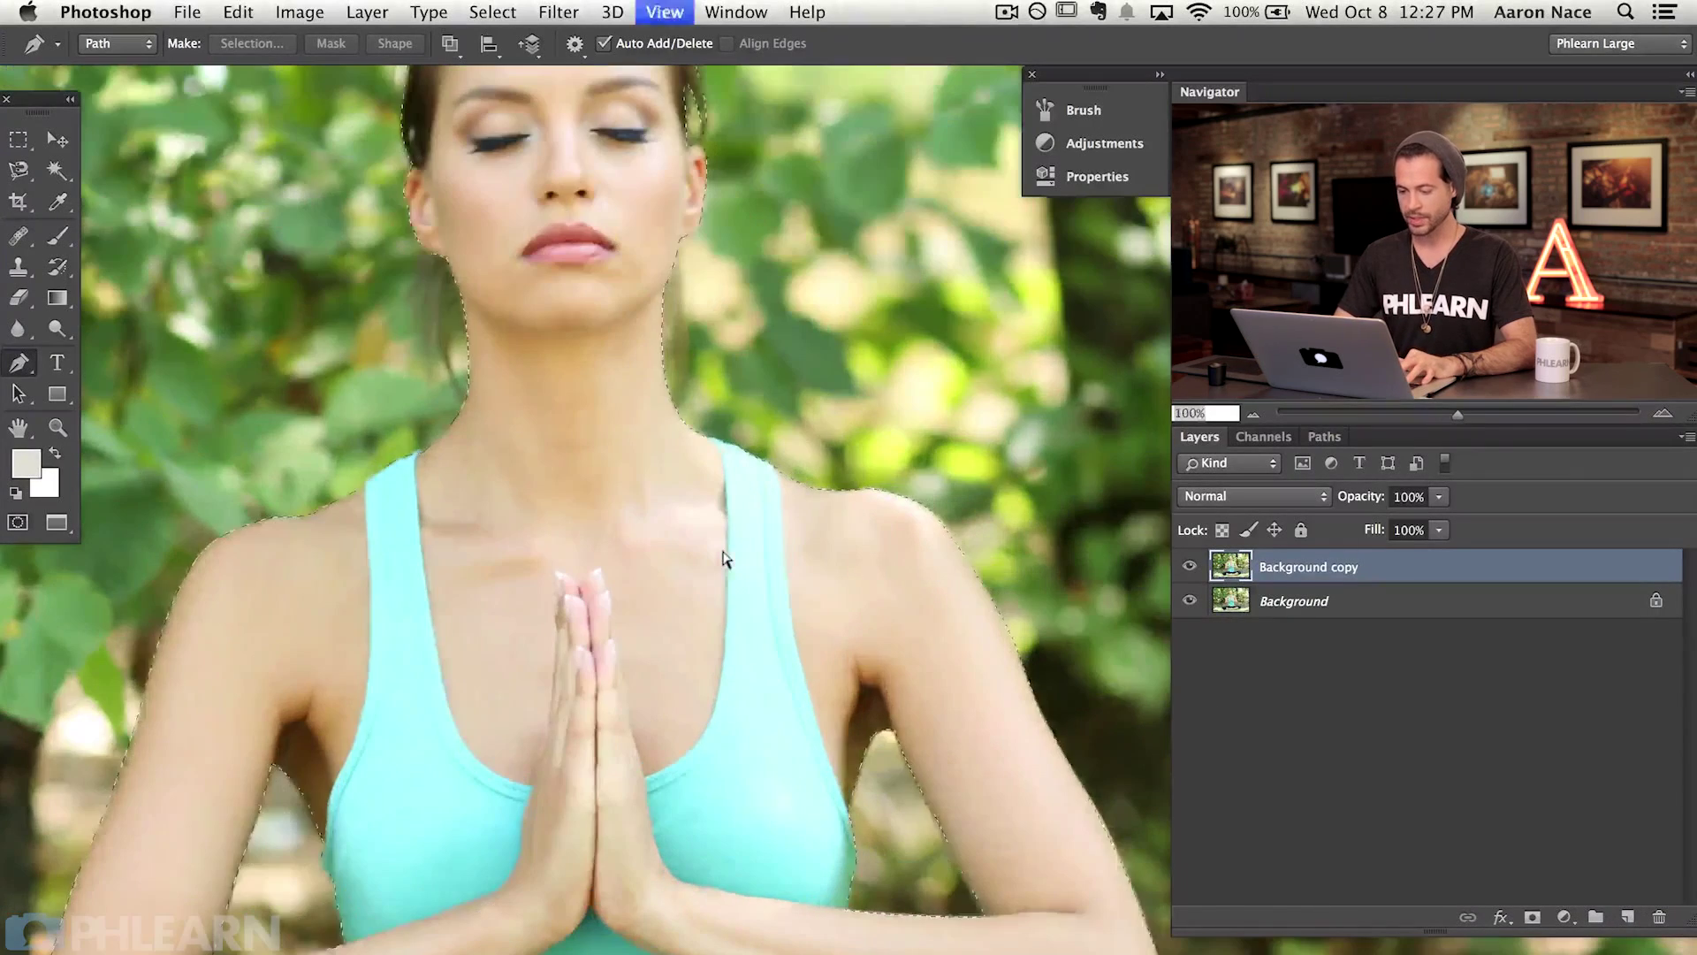
key("super+equal")
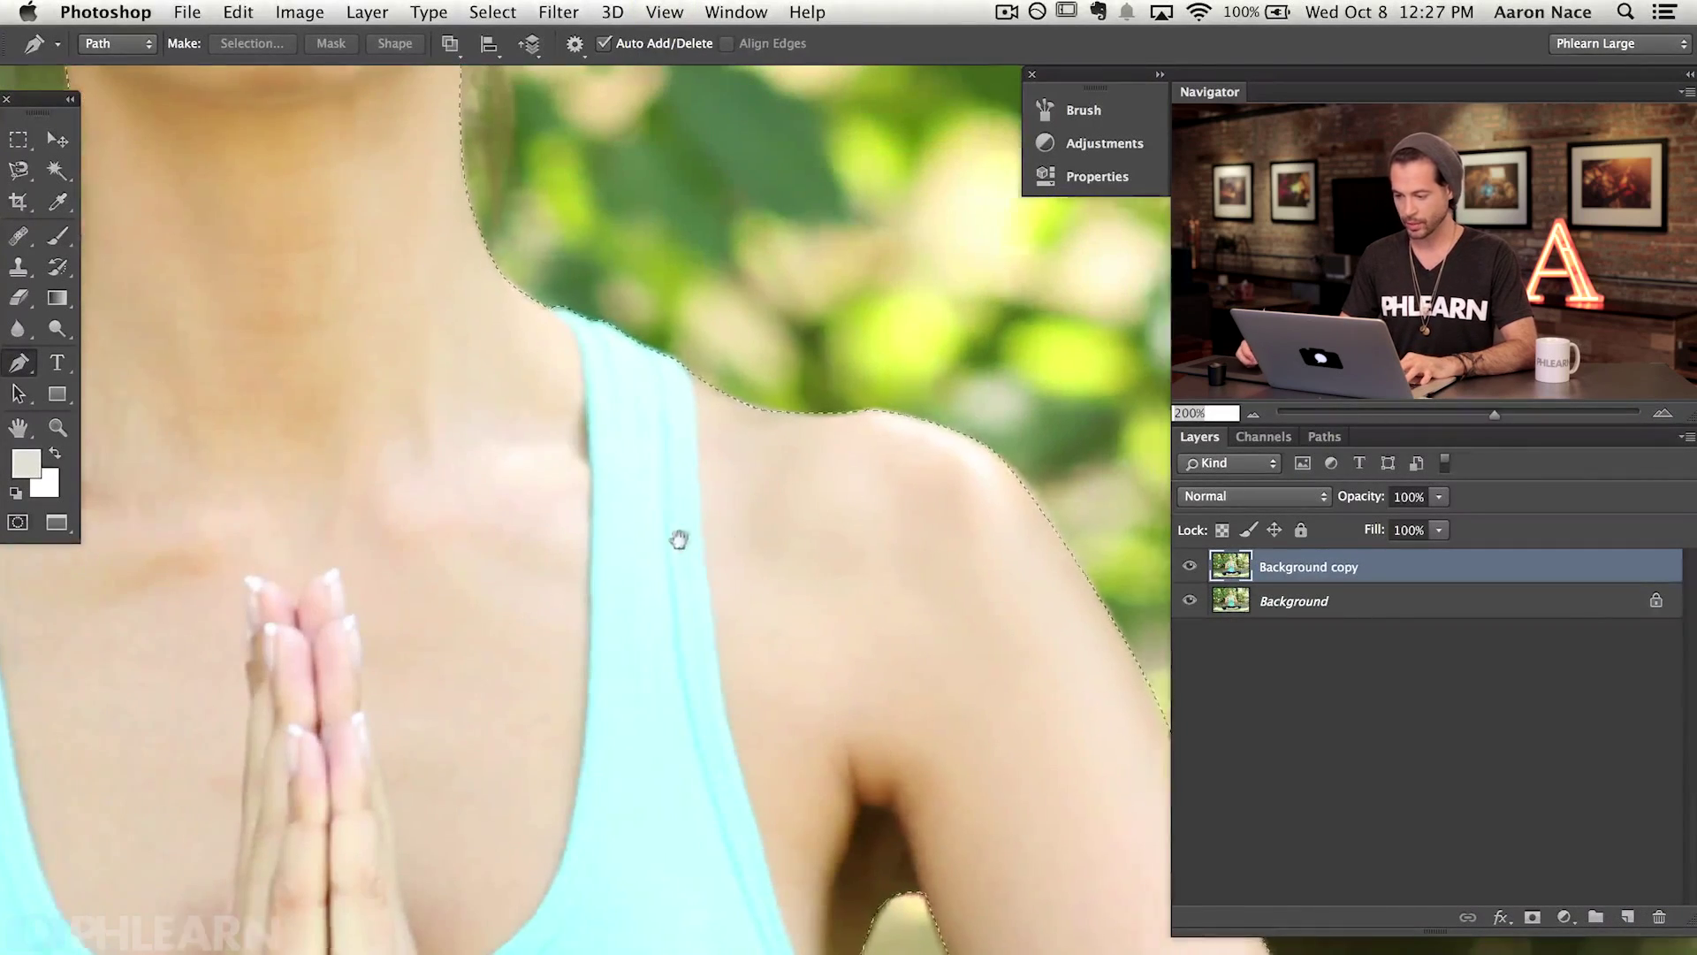
left_click_drag(678, 539, 606, 474)
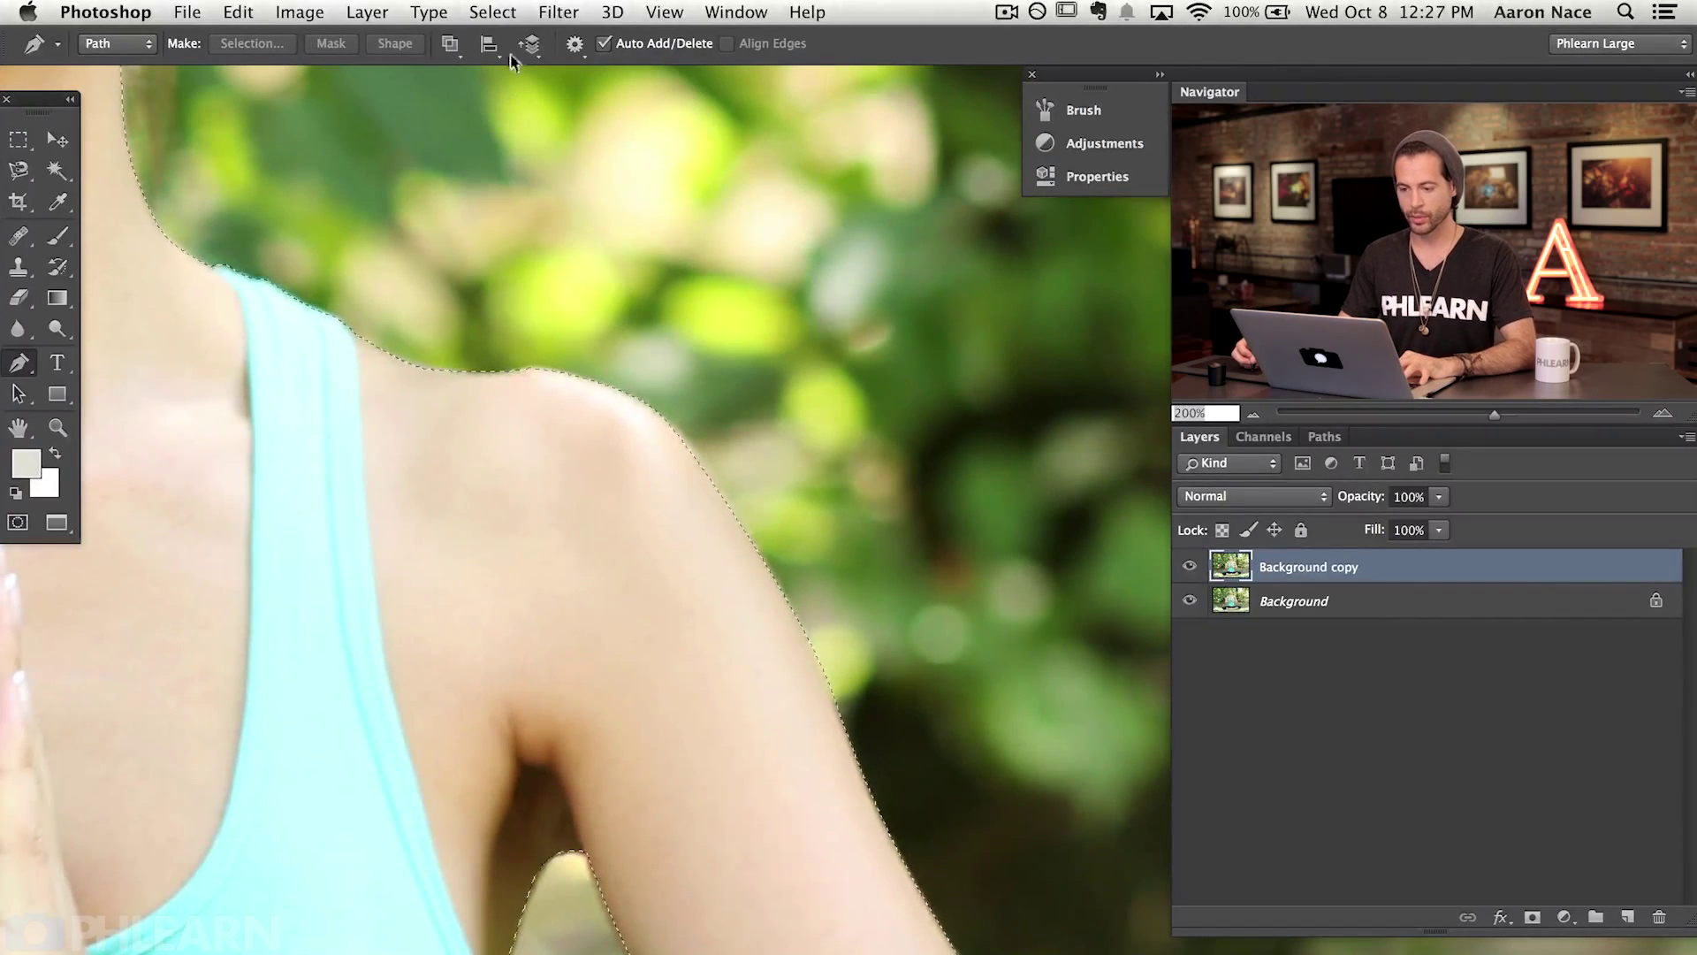
left_click(493, 12)
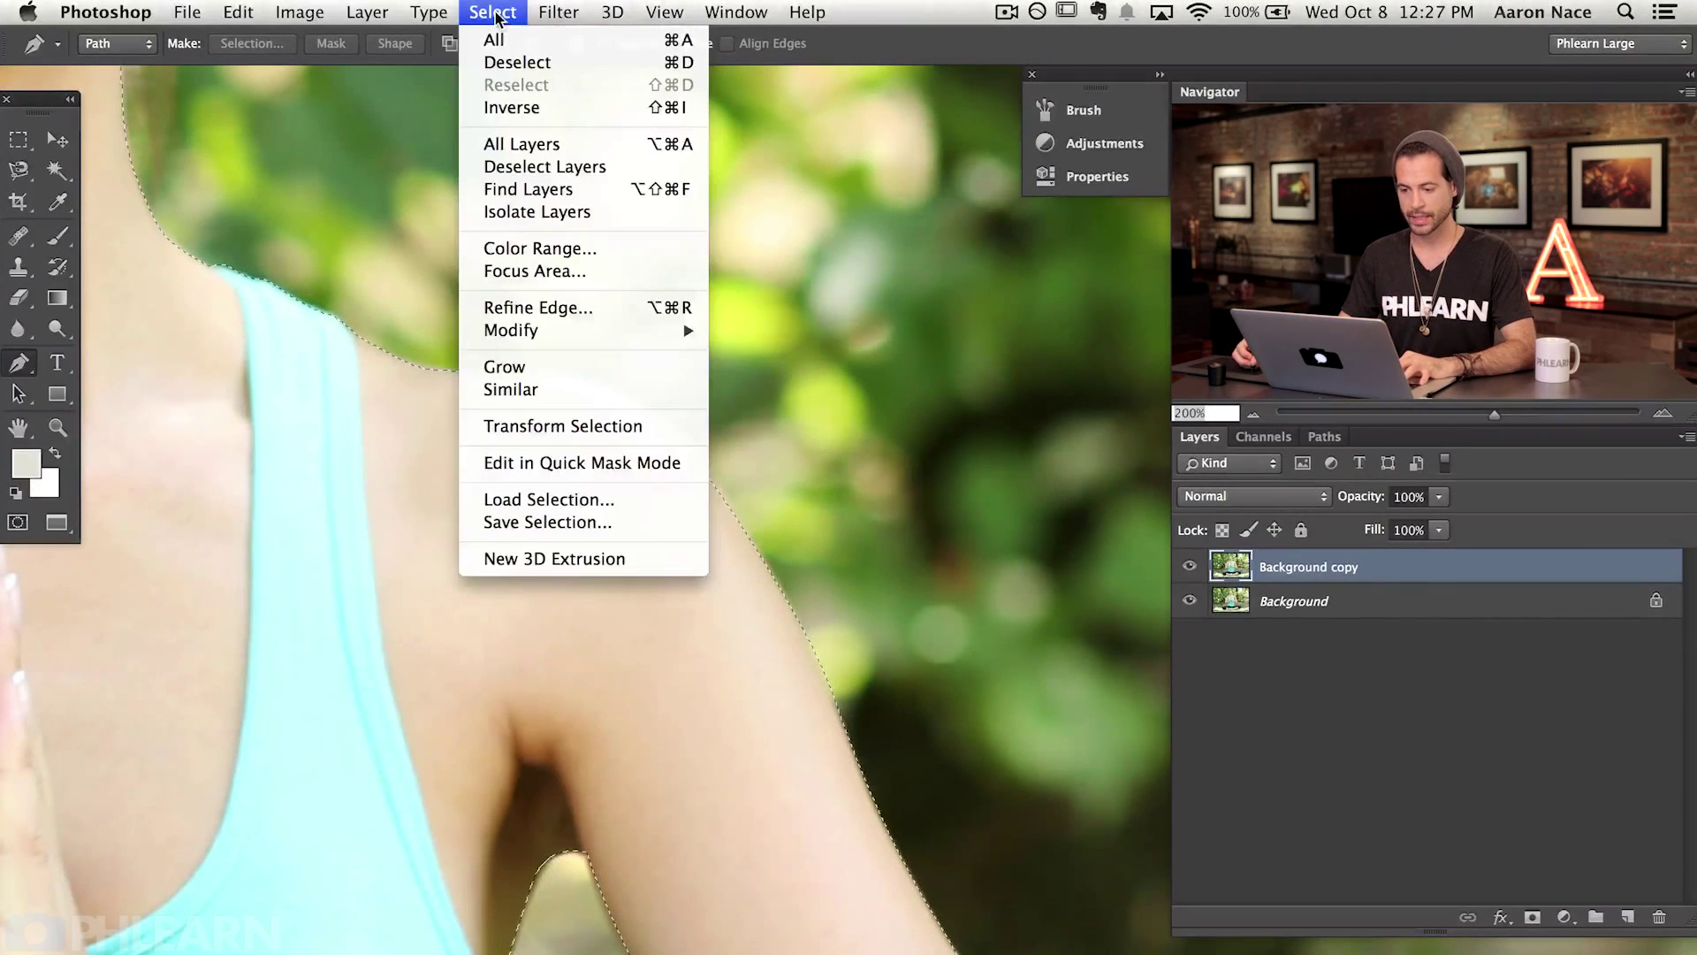
left_click(540, 317)
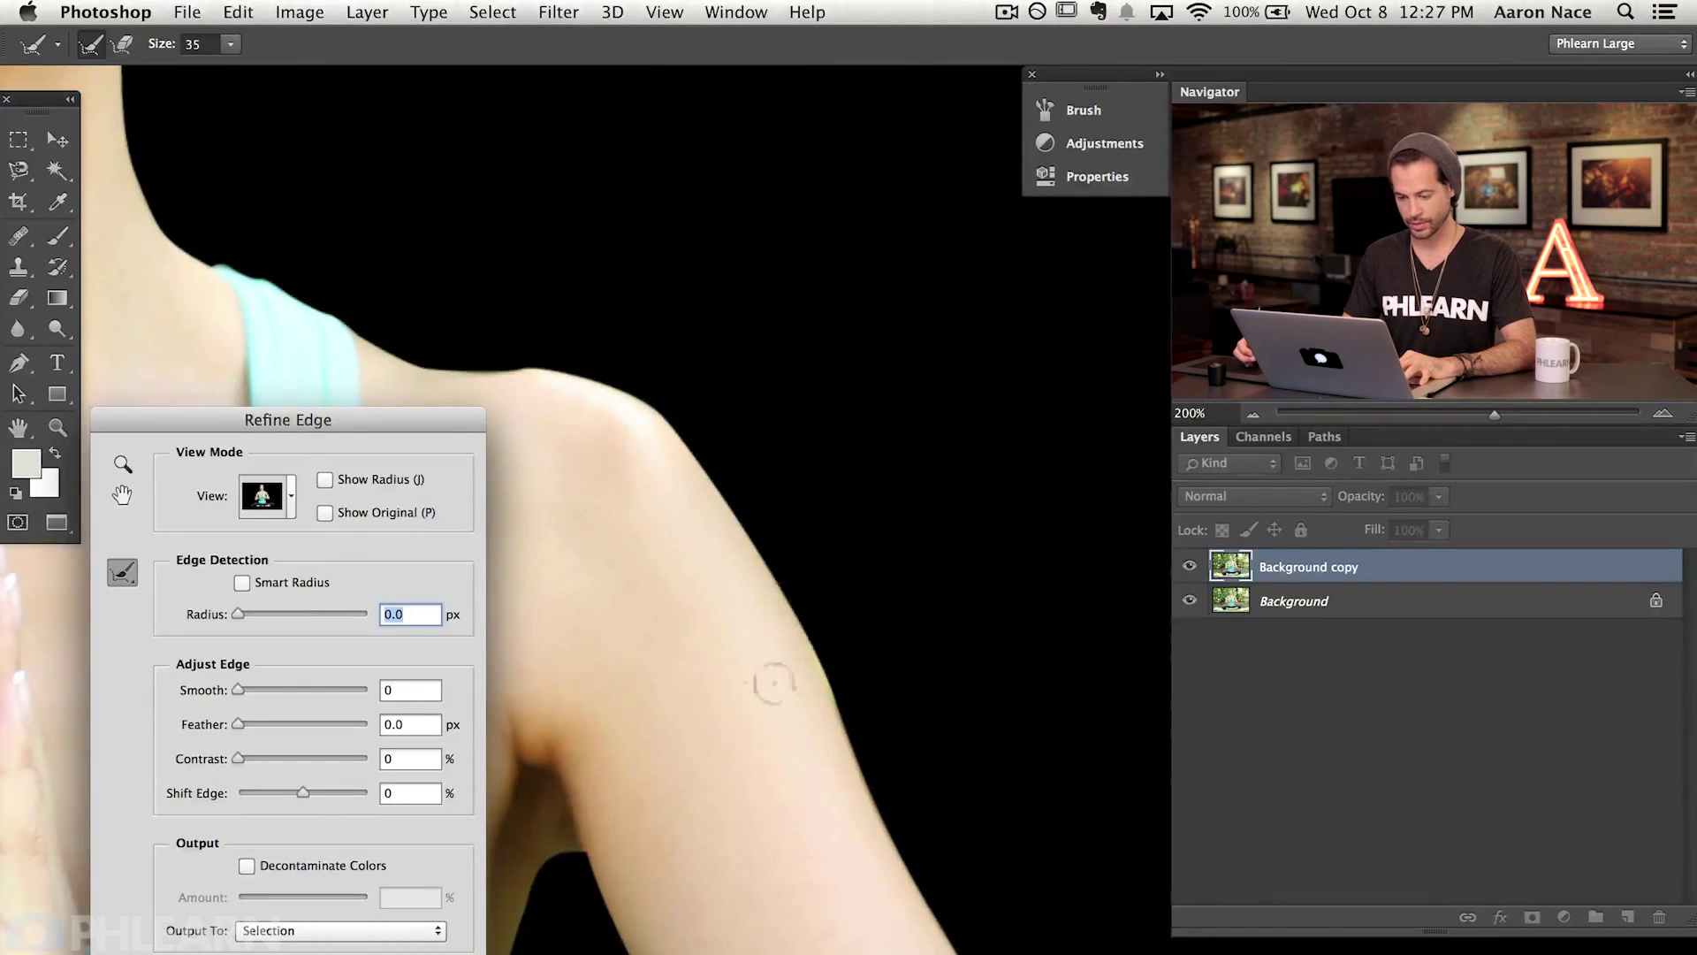
left_click_drag(240, 724, 269, 719)
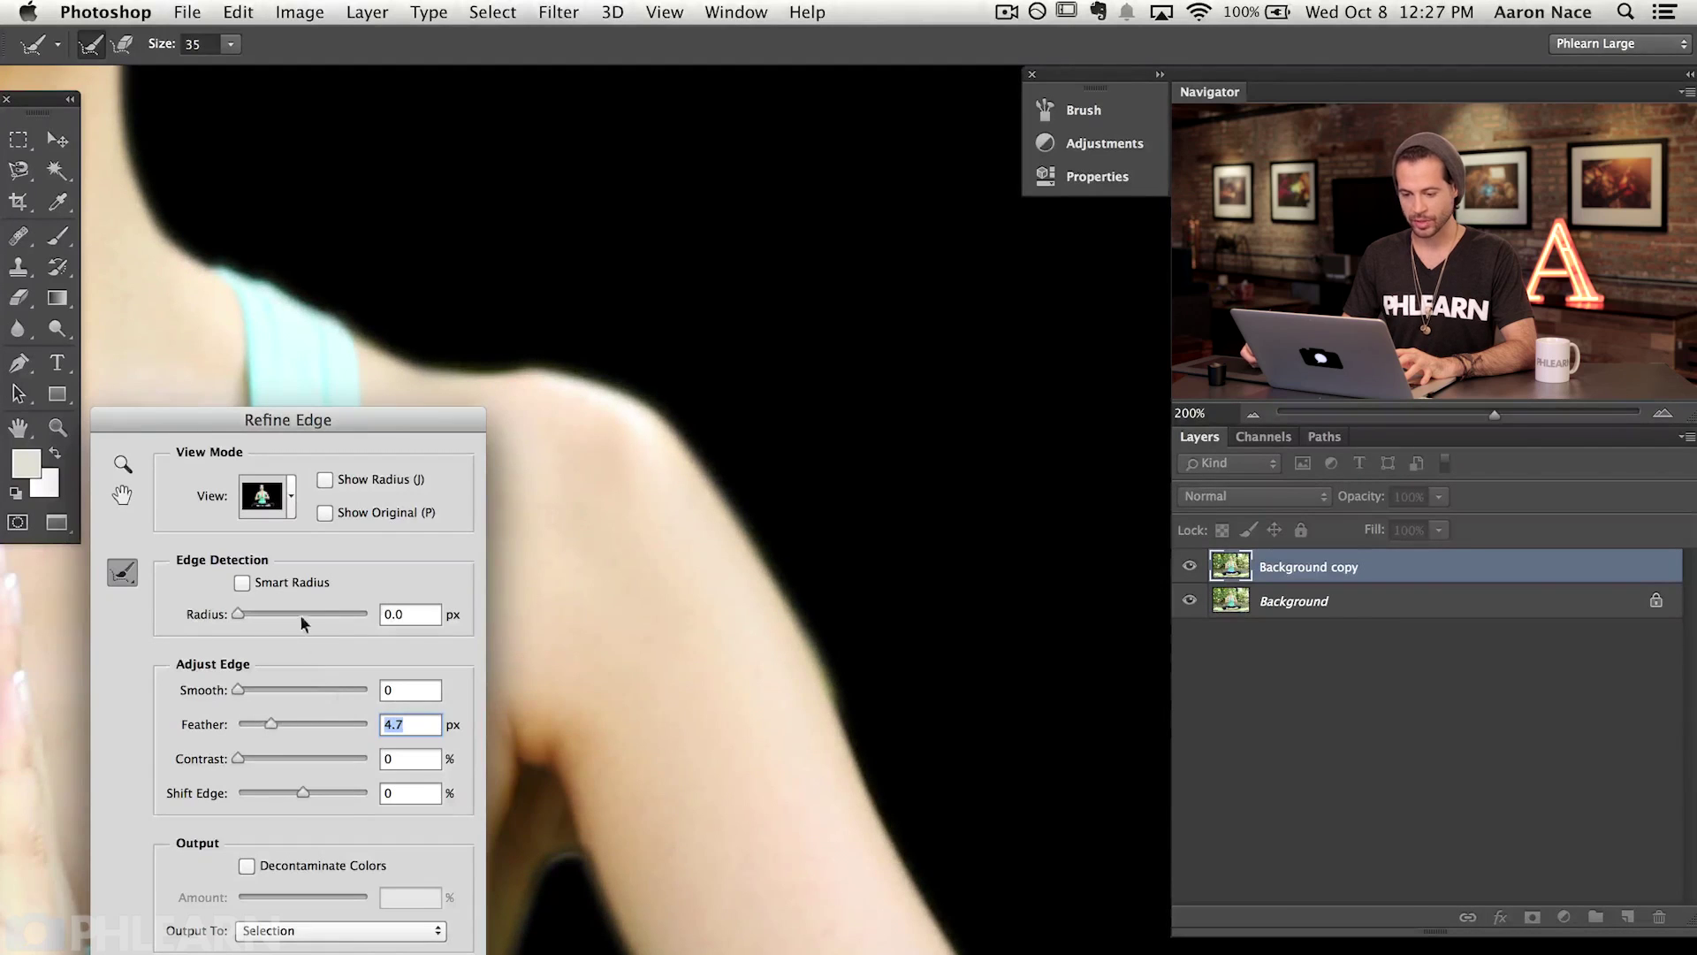
Step: Set the Refine Edge smoothing to 15 and preview the selection in black and white and on white
left_click(292, 498)
left_click(265, 689)
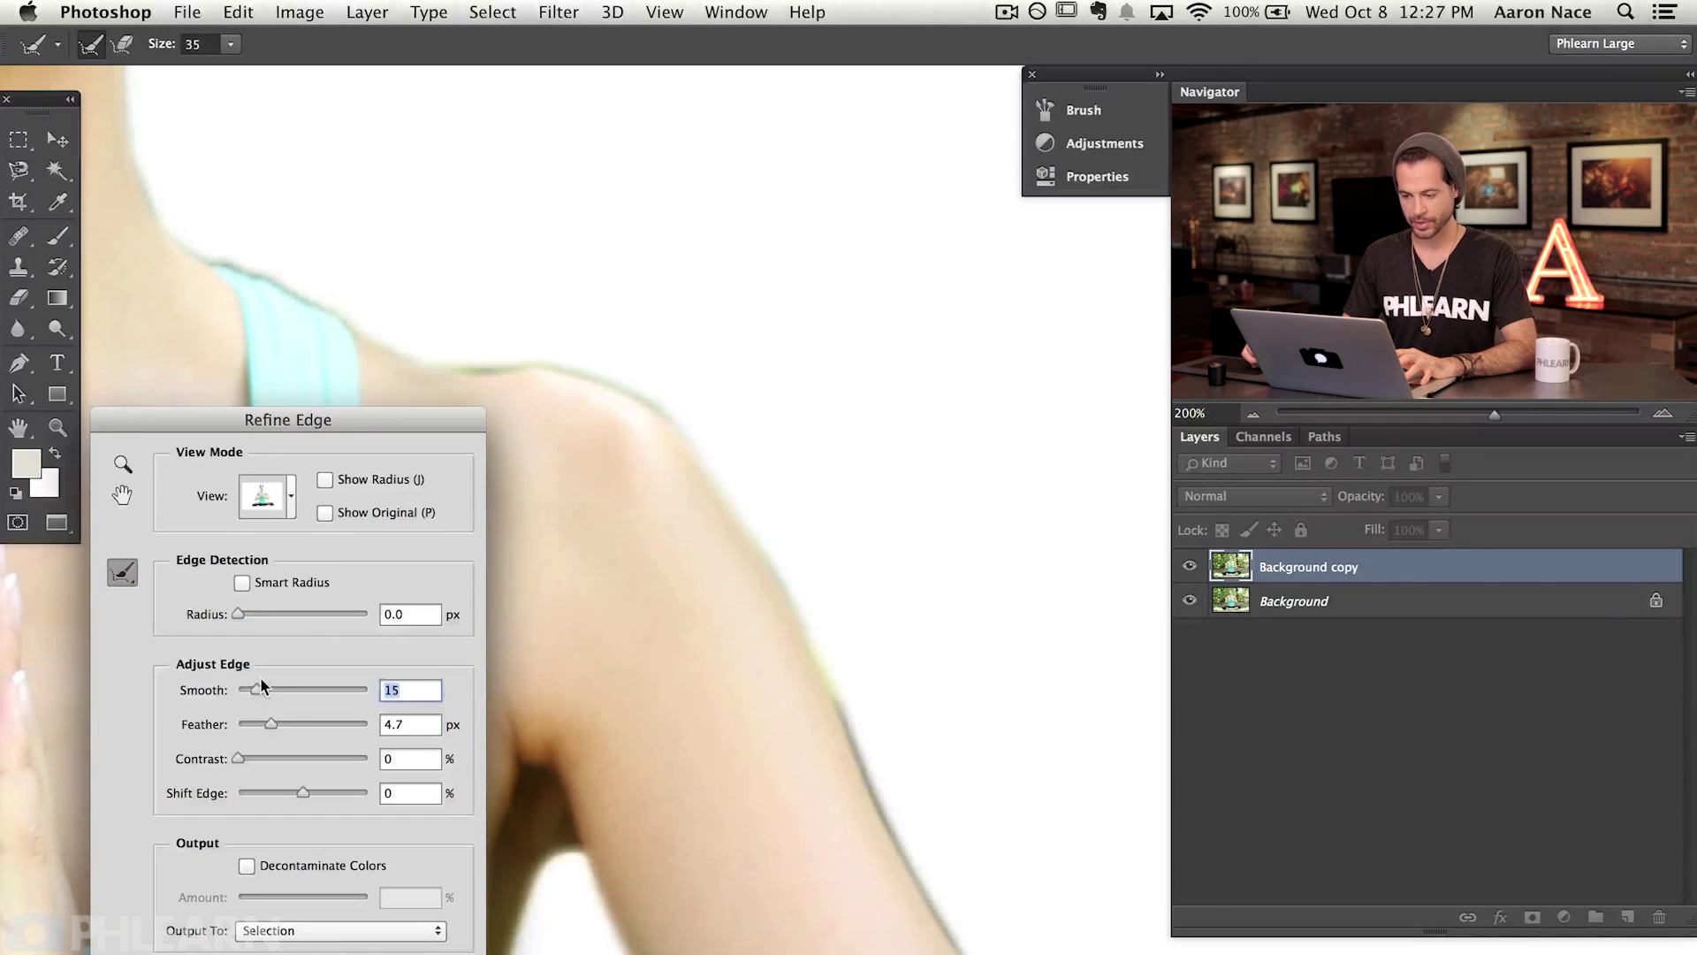
left_click(291, 498)
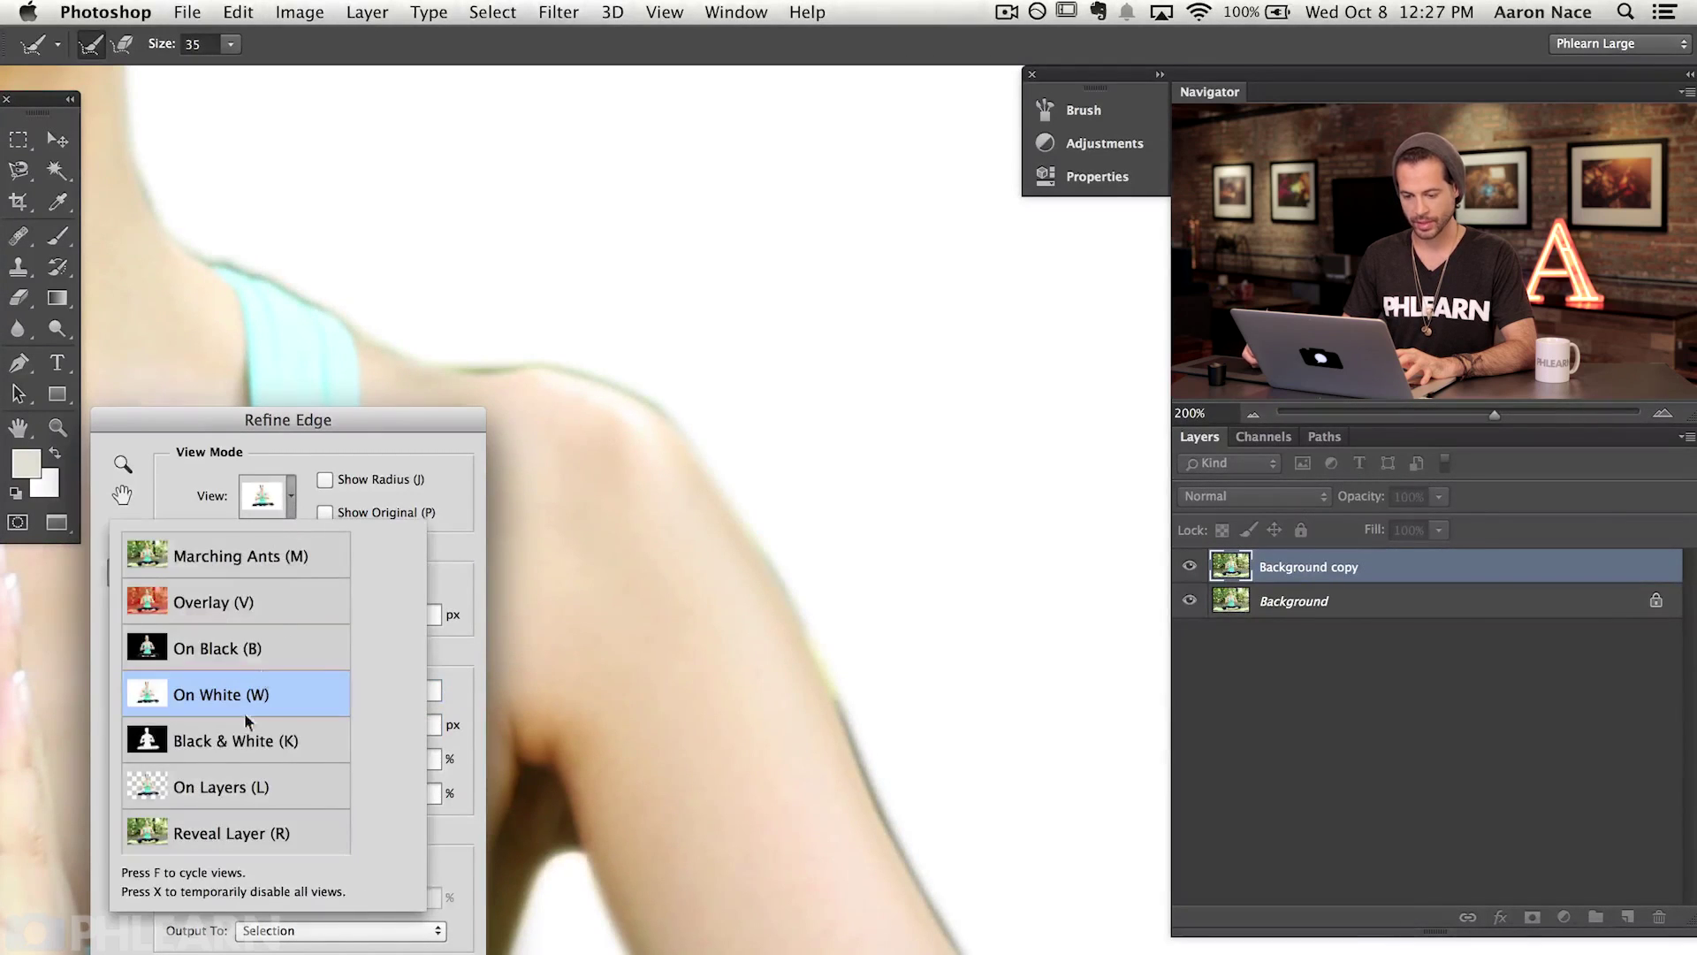
left_click(248, 723)
left_click(292, 498)
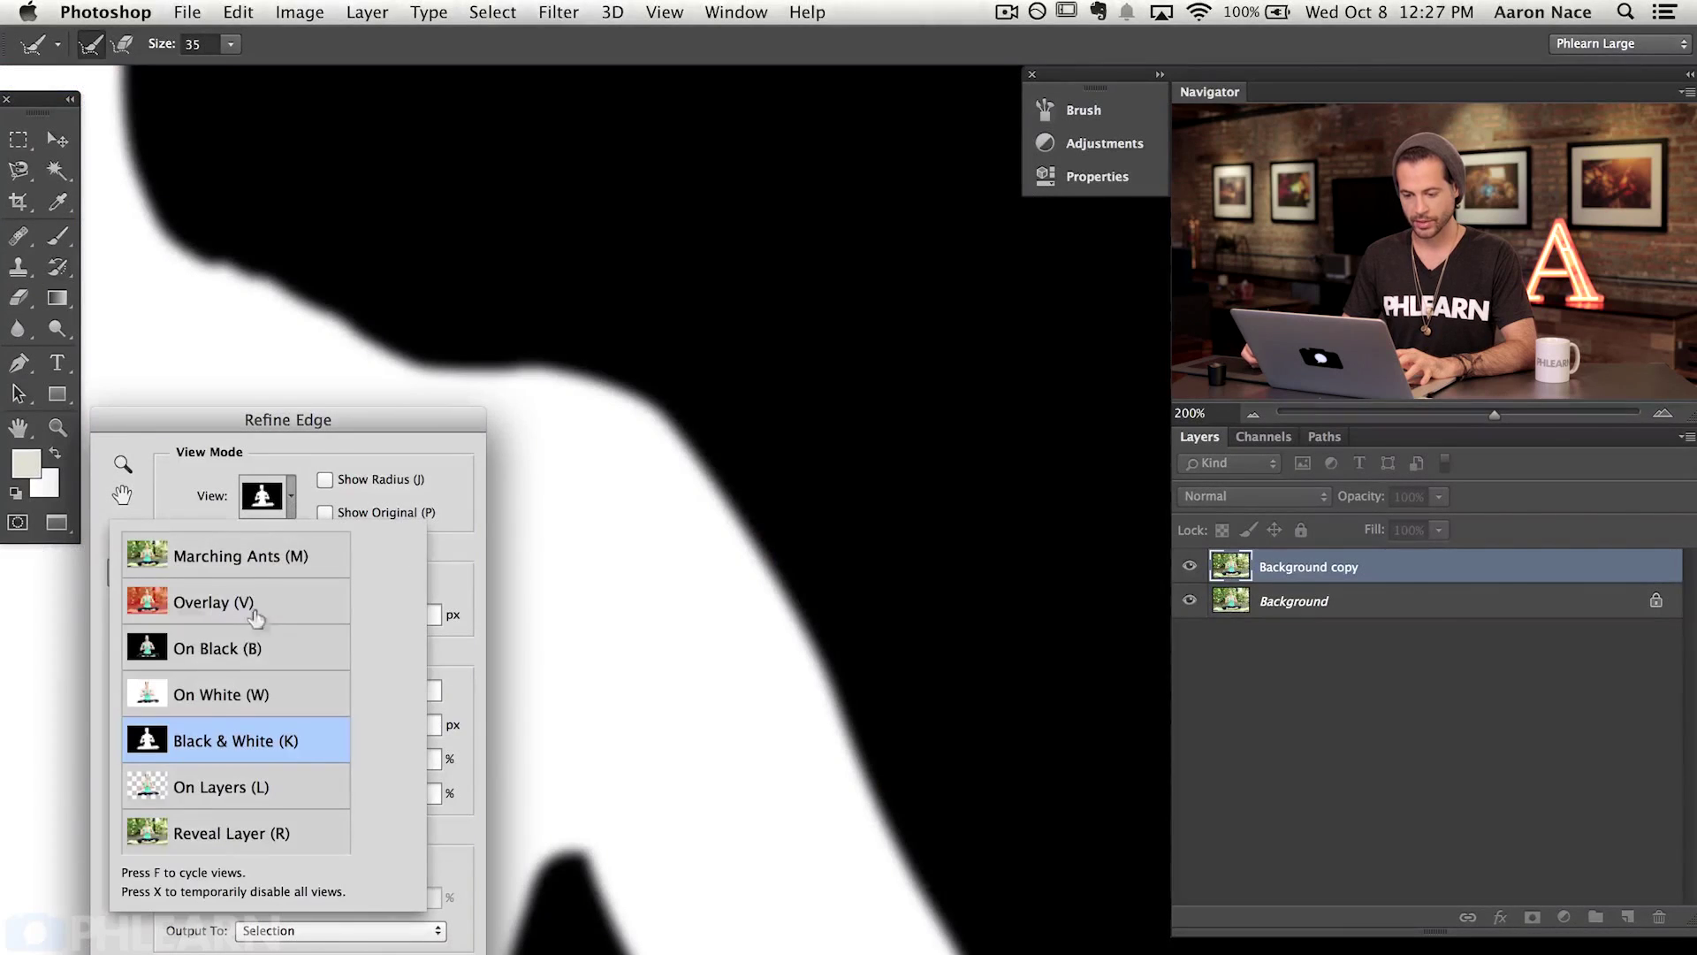
left_click(236, 694)
Step: Set Shift Edge to -20%, check the shoulder, neck and arm edges, and apply the refined selection
scroll(622, 519, "down", 10)
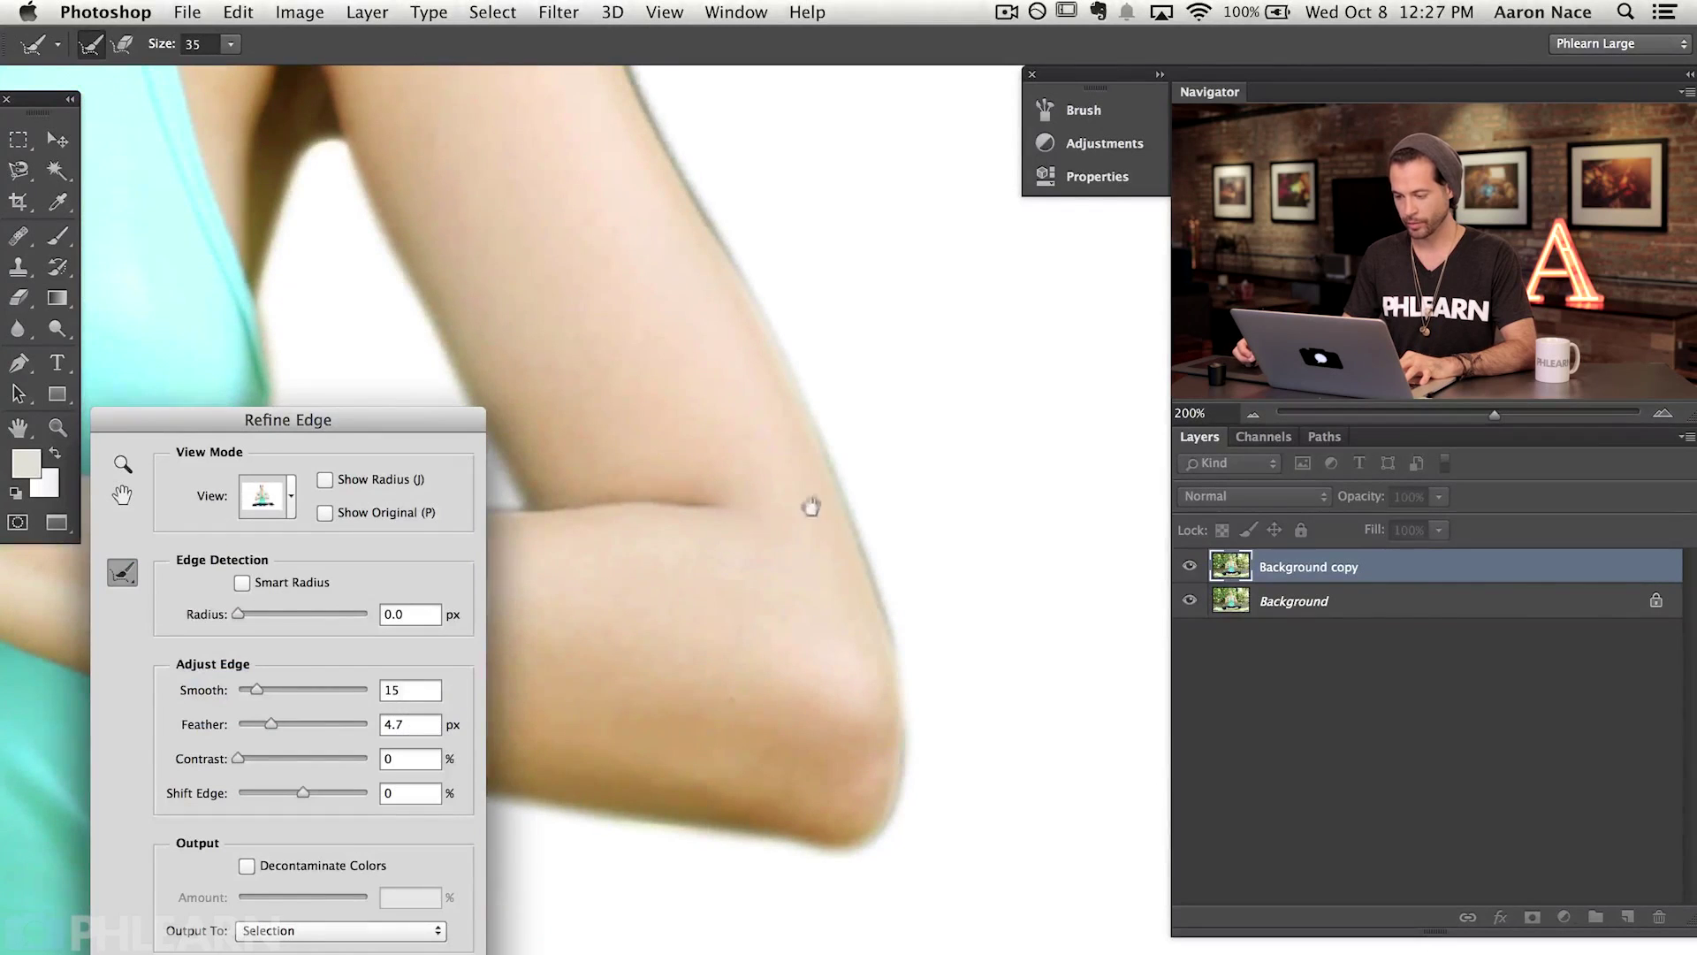
scroll(716, 501, "up", 2)
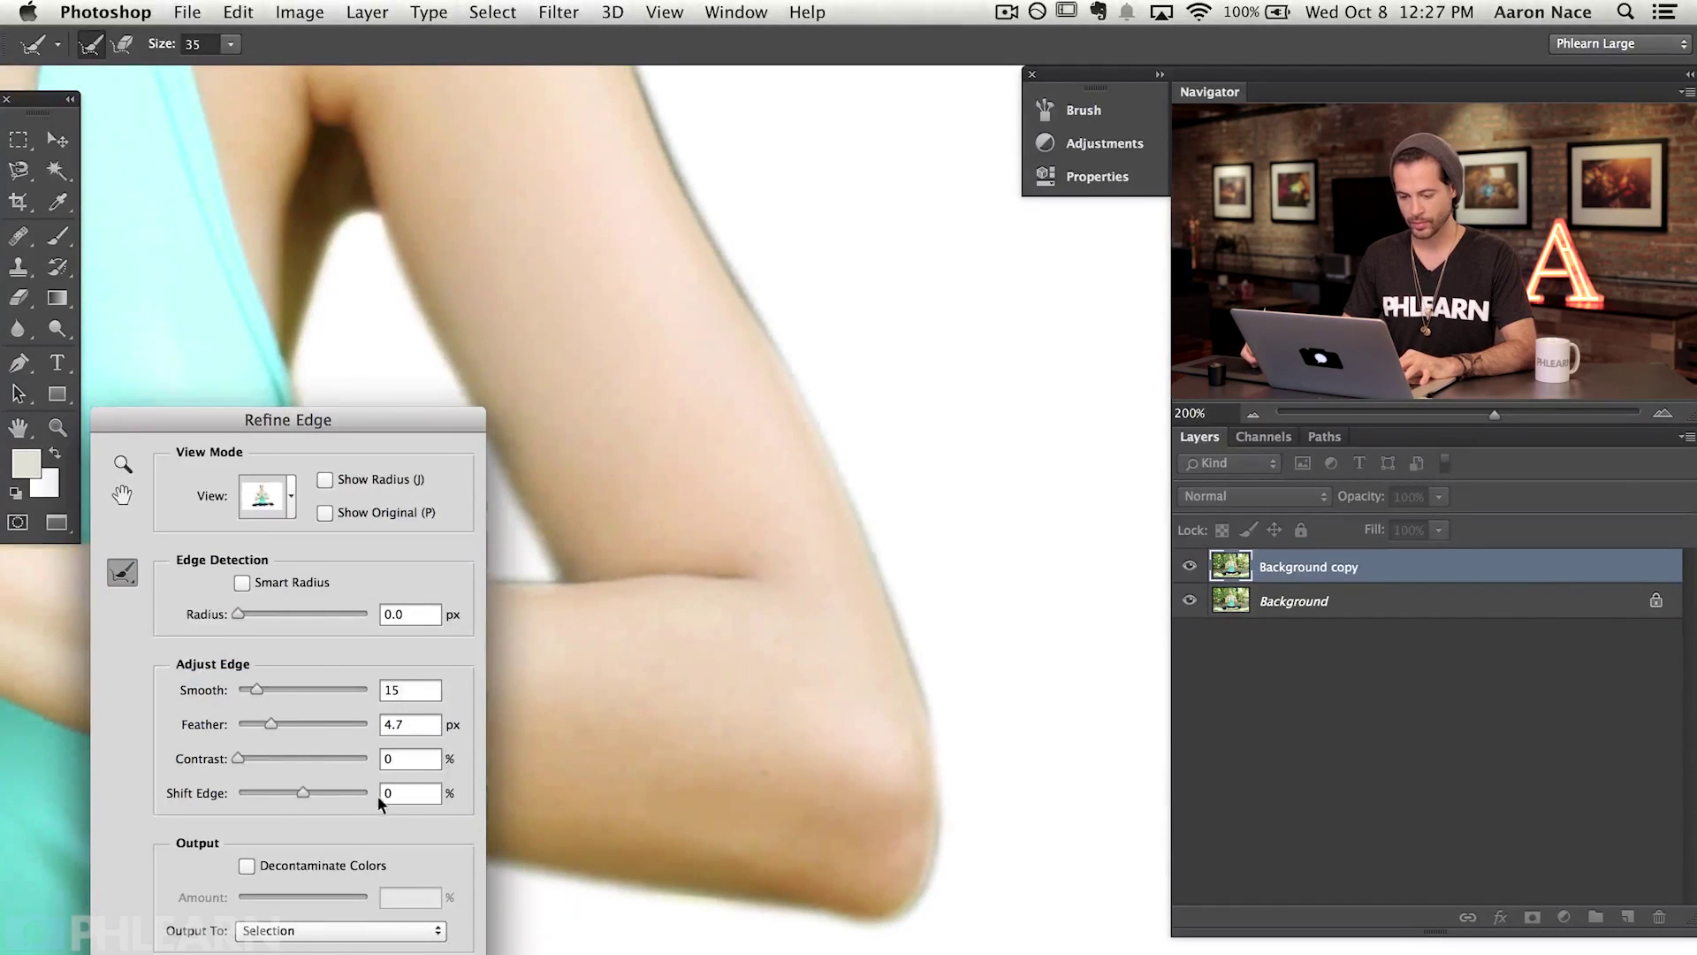
left_click(289, 791)
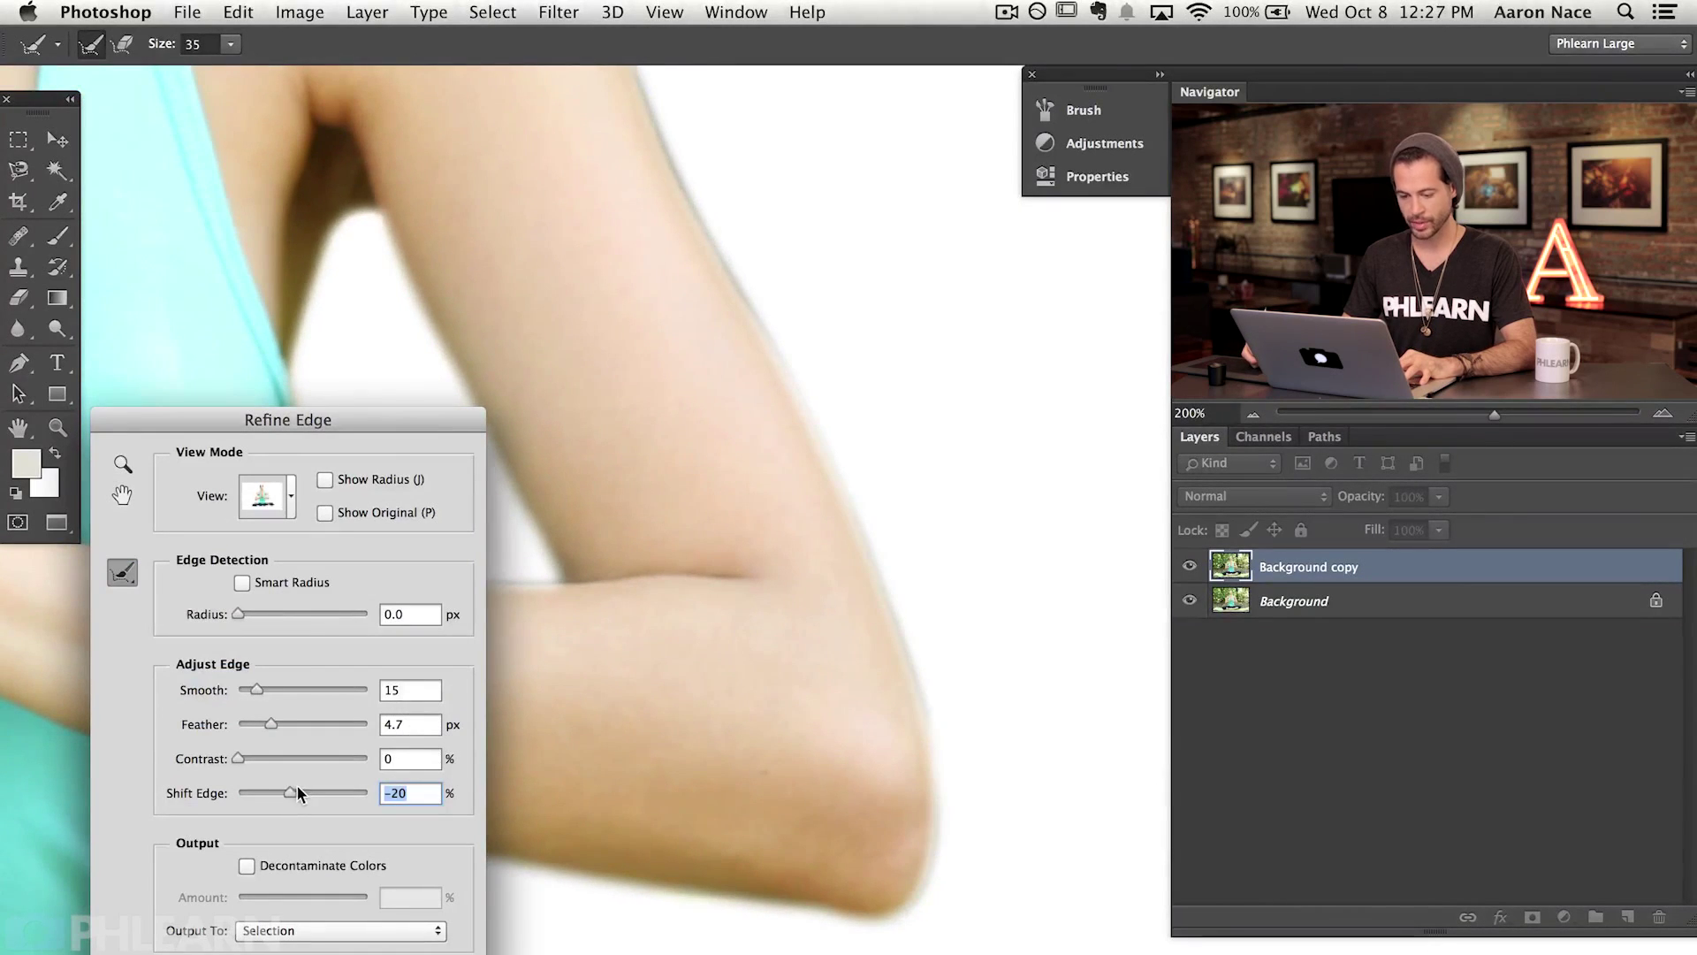
scroll(826, 845, "up", 15)
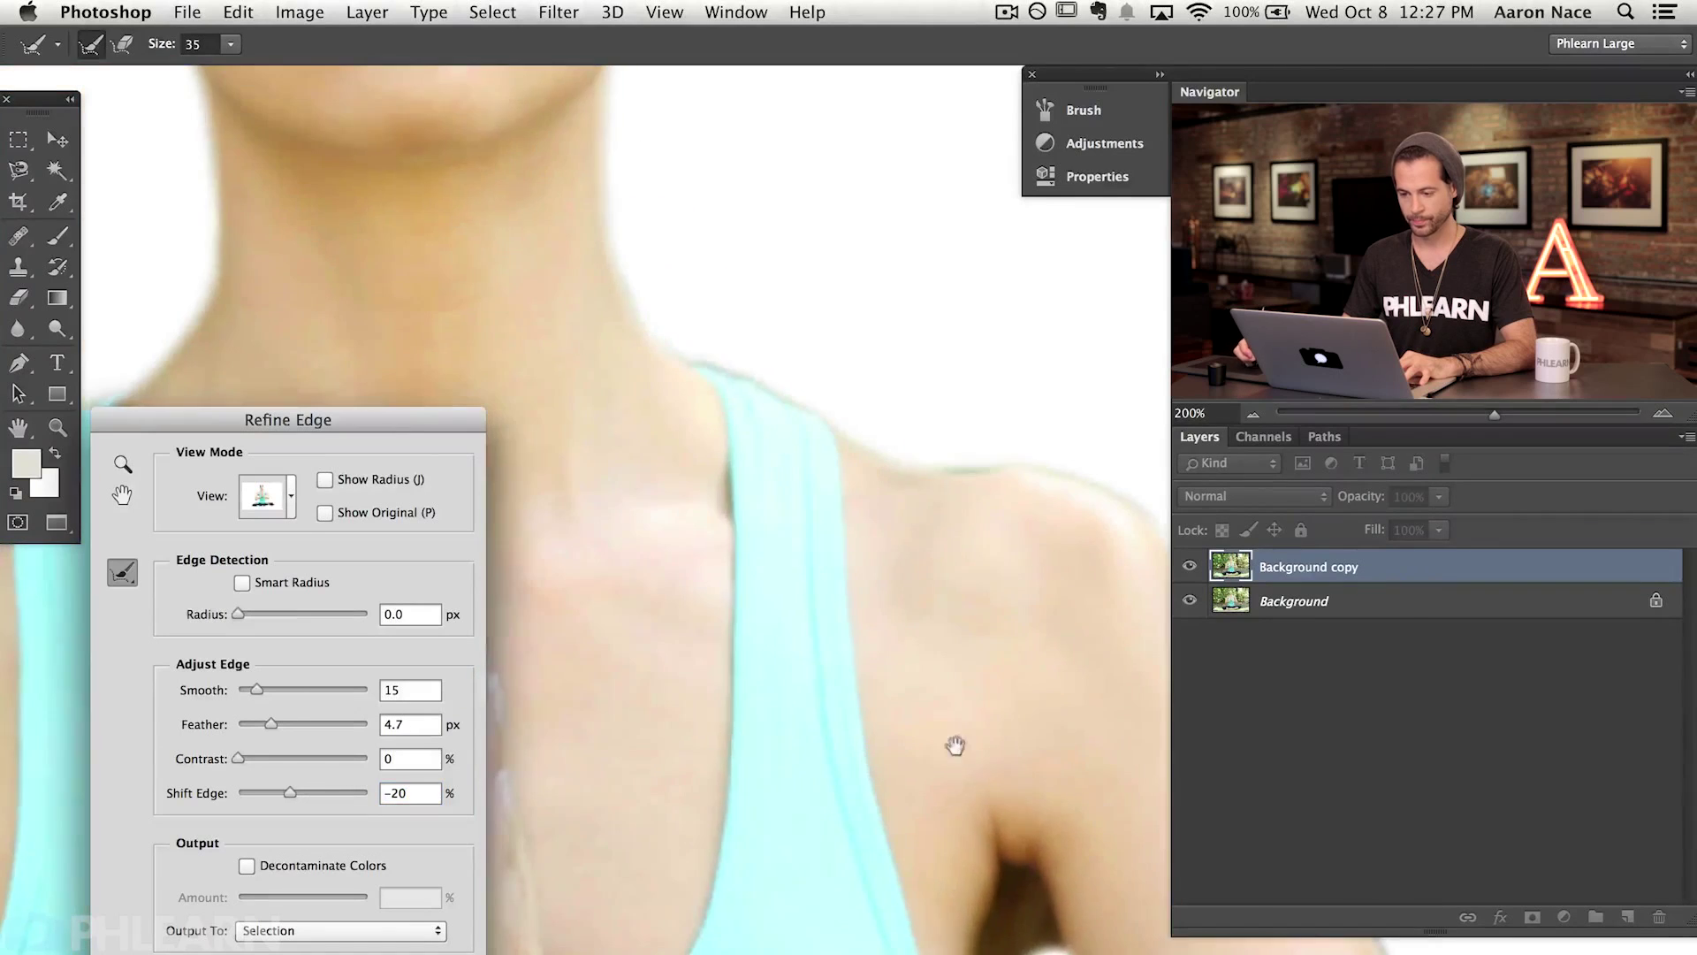
scroll(928, 822, "up", 8)
scroll(719, 786, "down", 8)
scroll(719, 796, "left", 8)
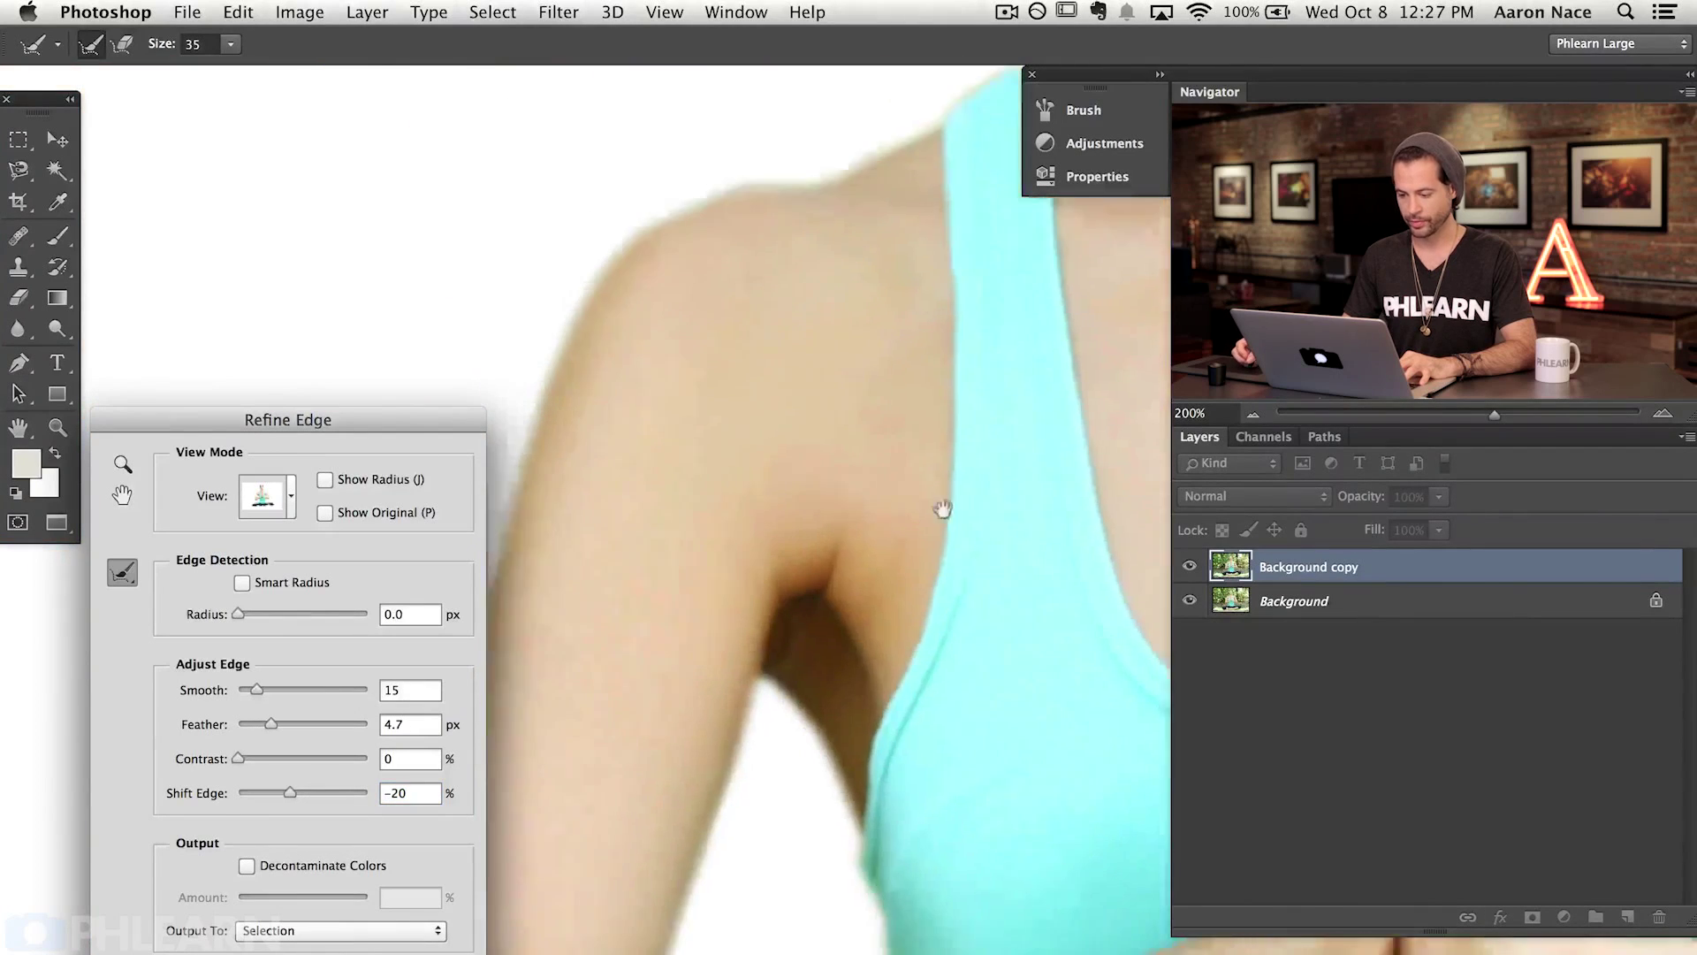
scroll(942, 509, "down", 5)
scroll(542, 727, "right", 5)
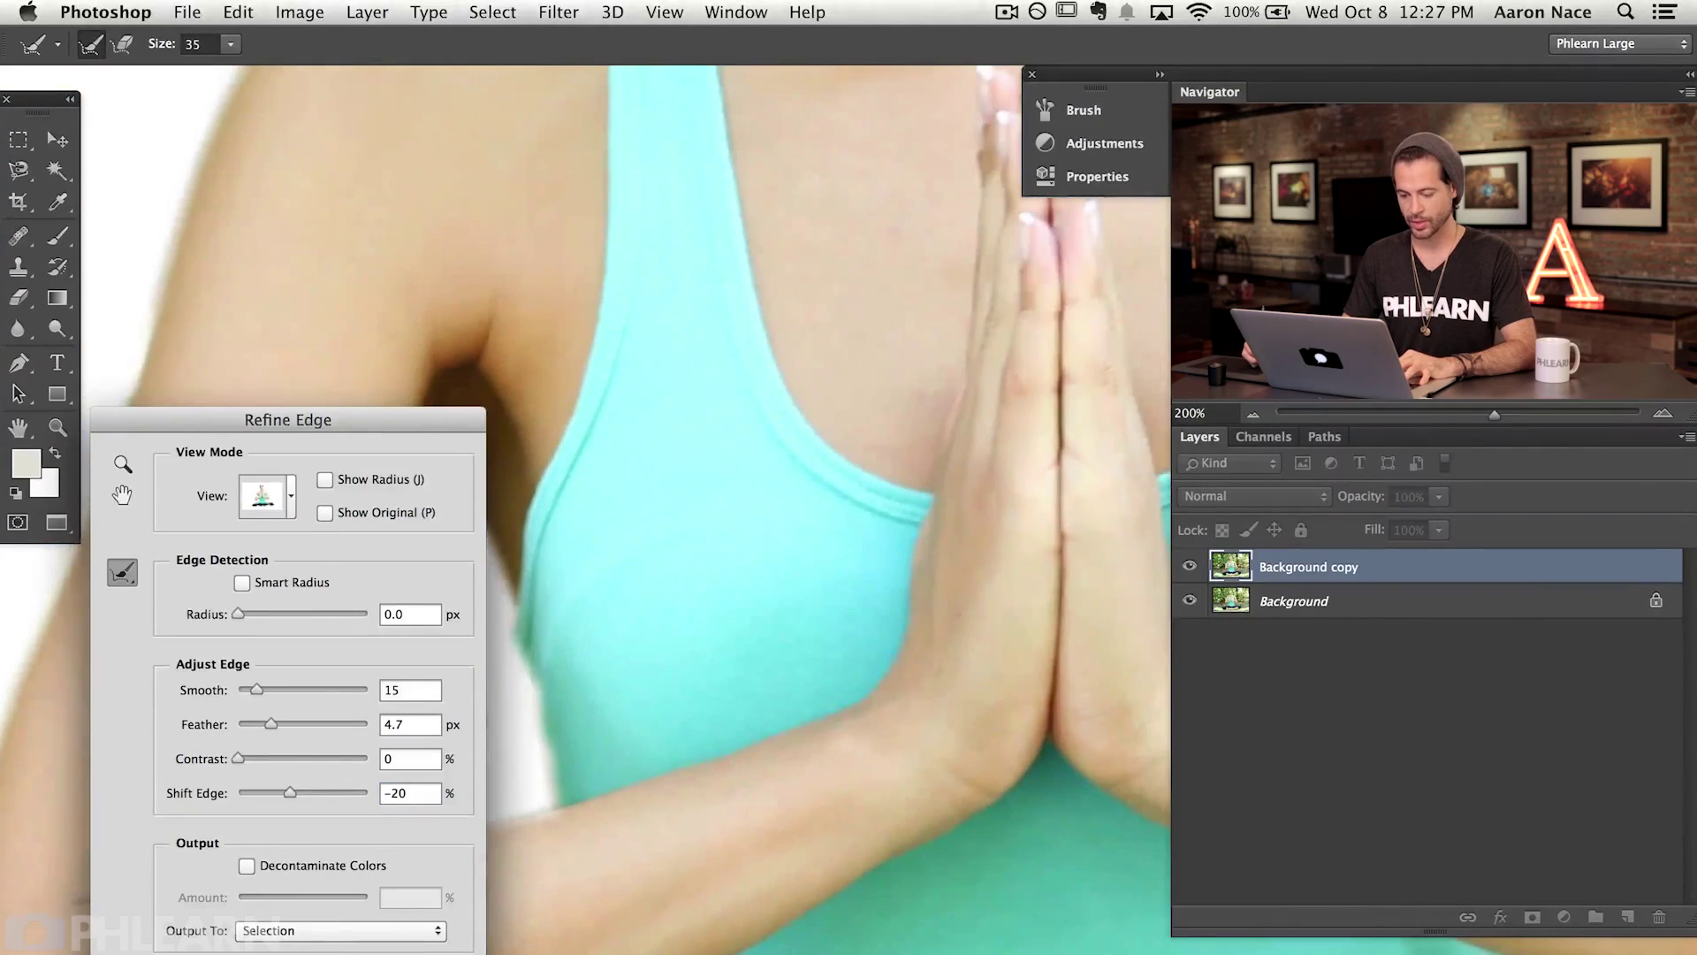
key("Return")
Step: Try a Gaussian Blur with an 82.5 px radius on the Background copy layer using the current body selection
key("super+minus")
key("super+minus")
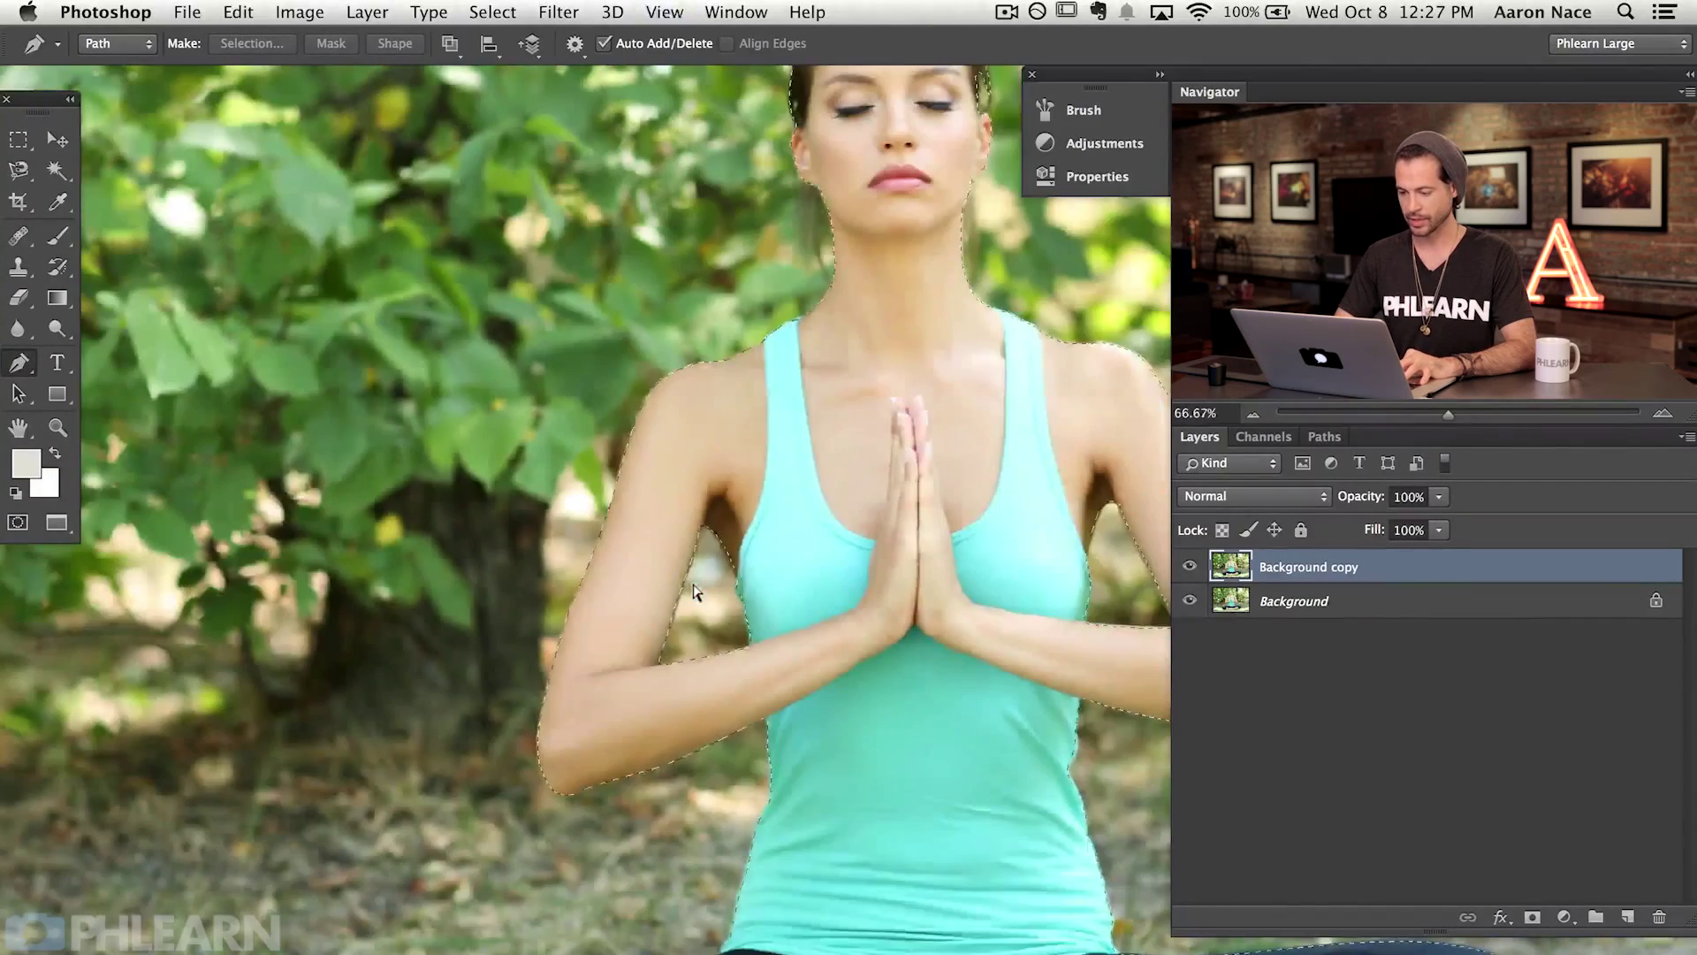
key("super+minus")
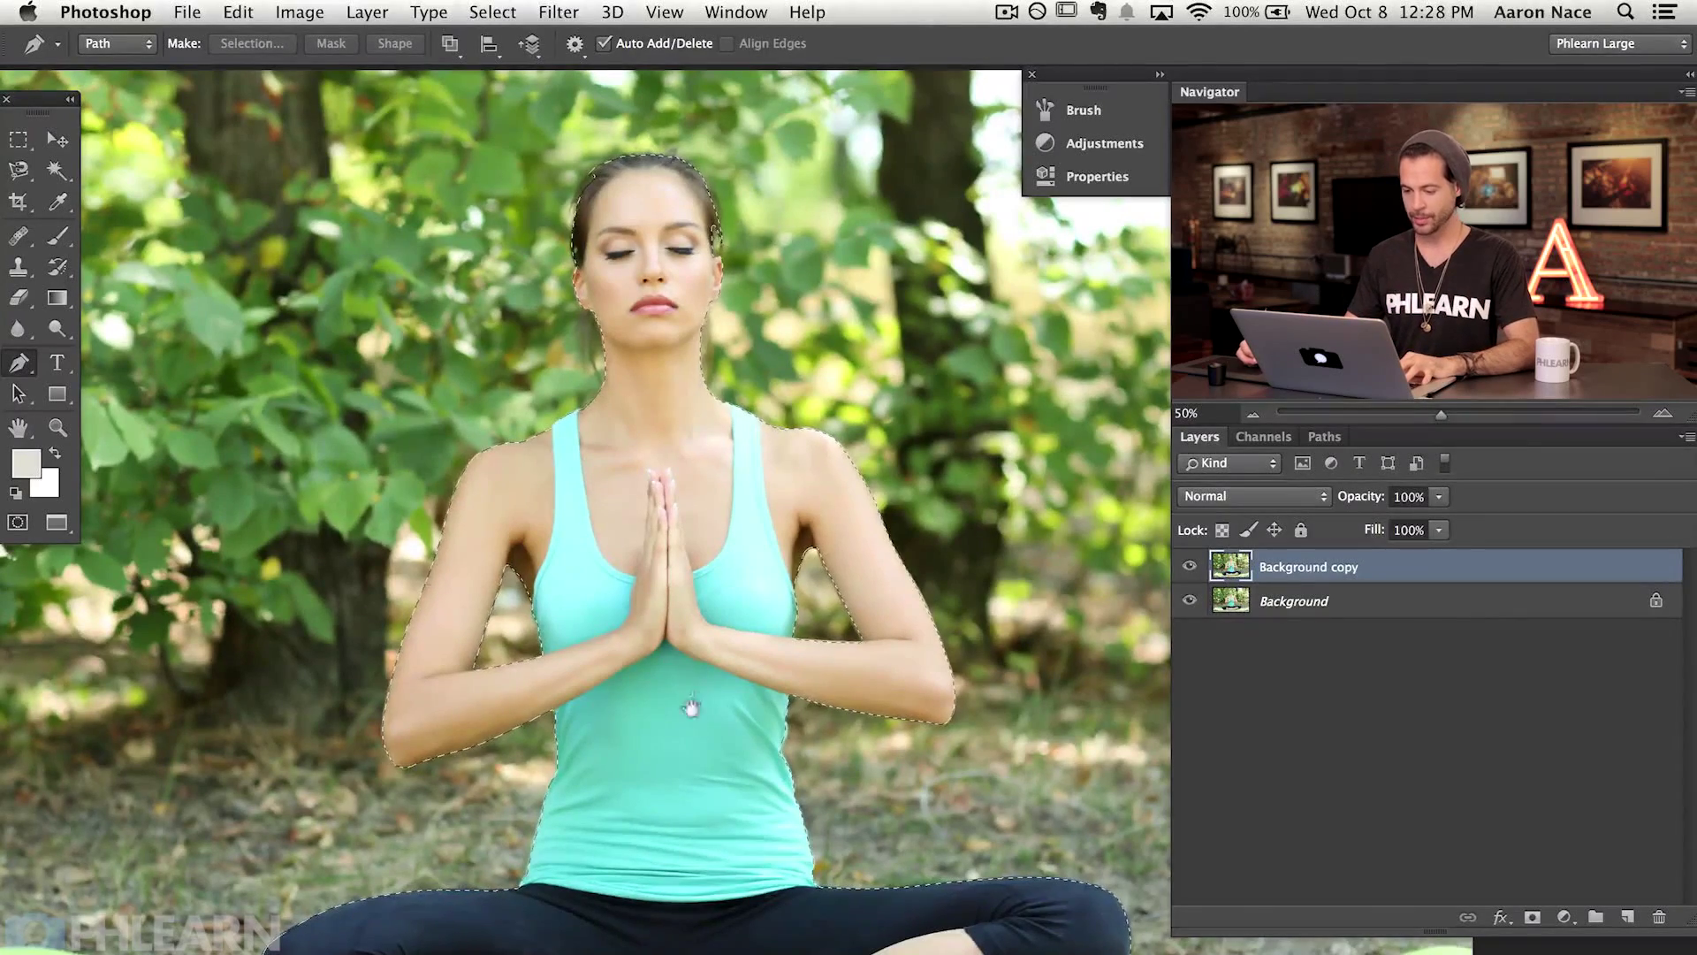
left_click_drag(691, 708, 713, 703)
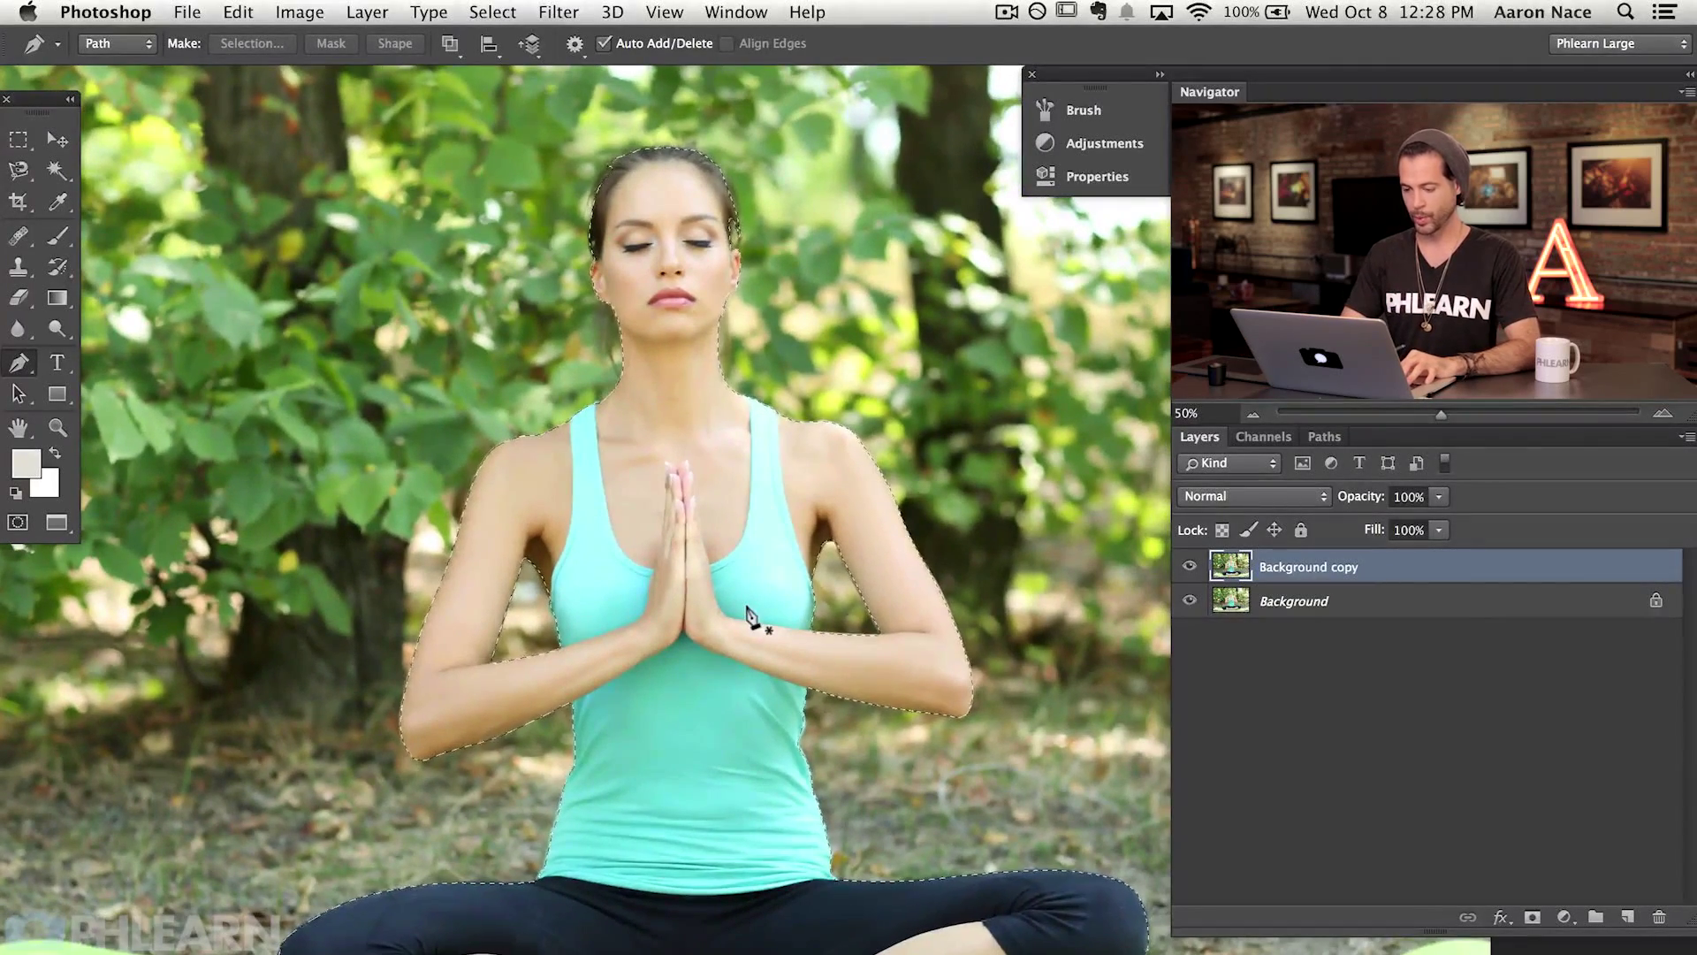
key("super+alt+f")
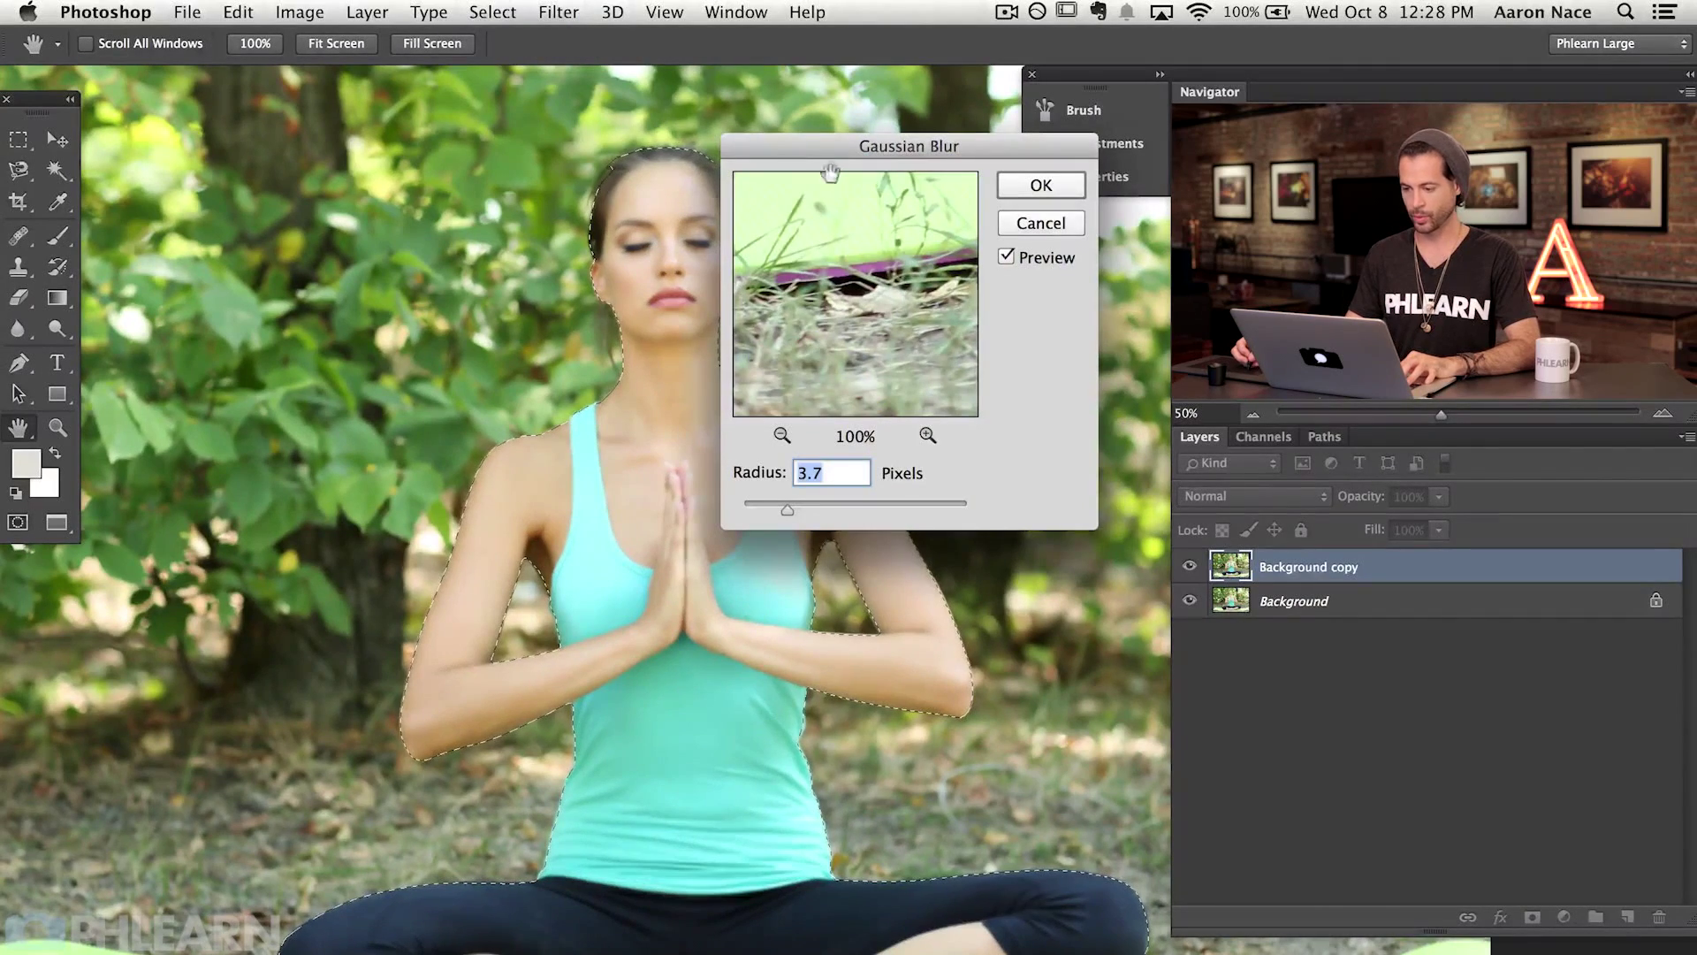
left_click_drag(831, 168, 859, 445)
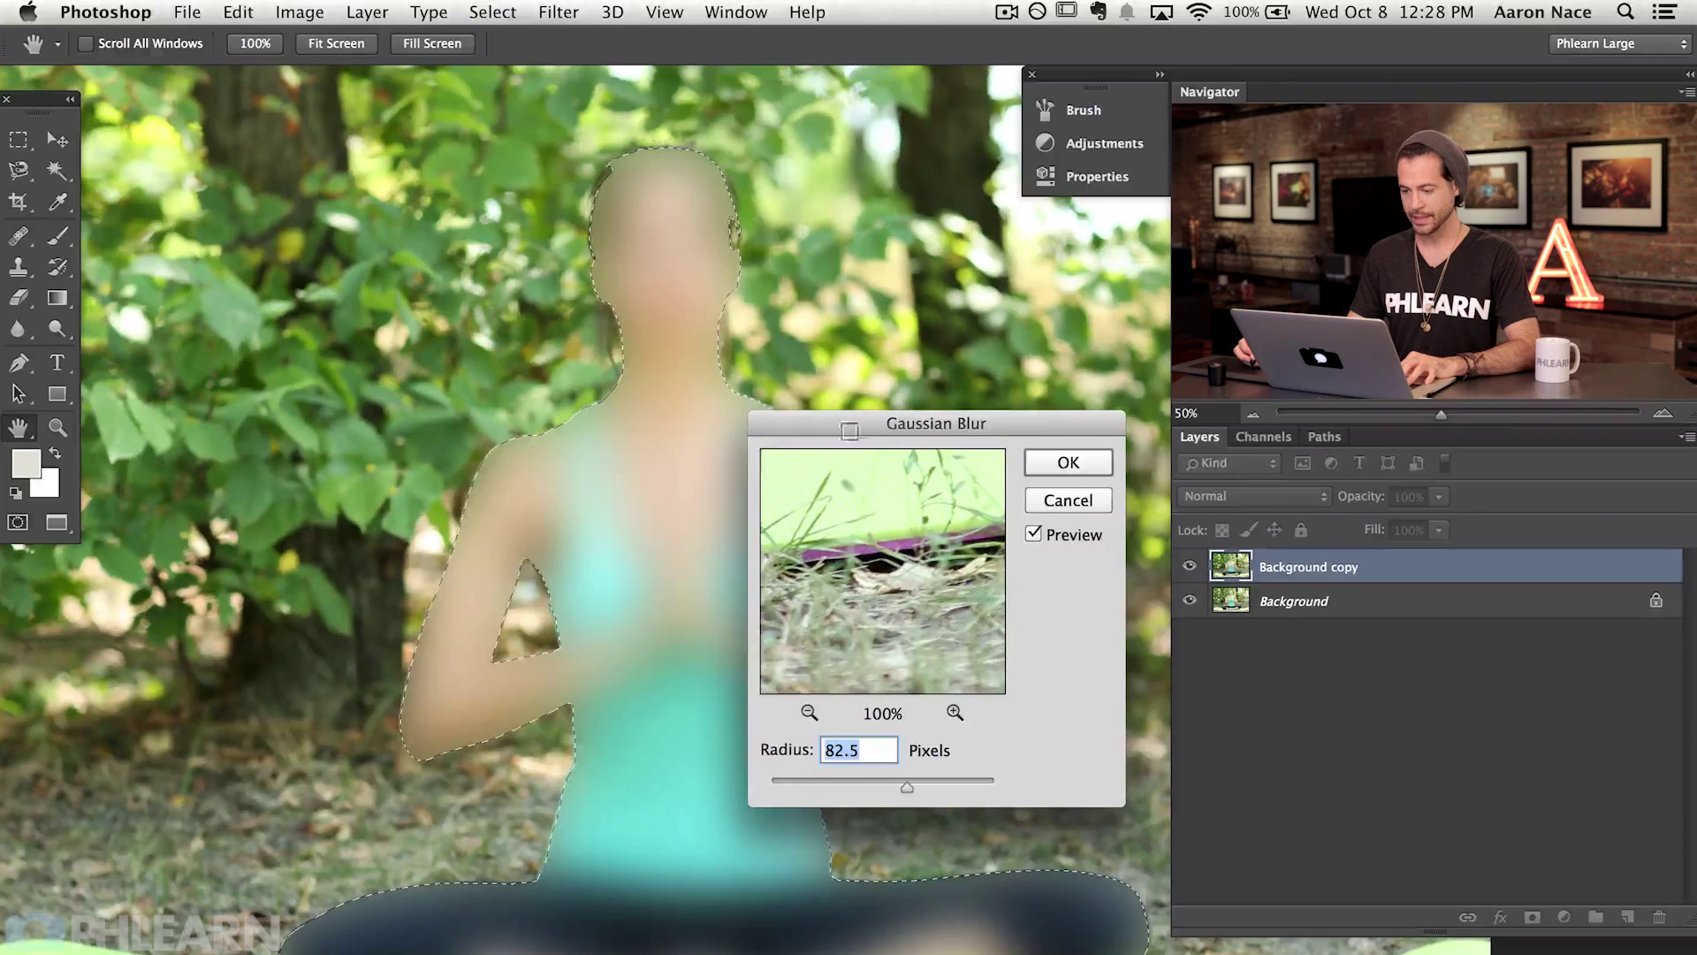
left_click_drag(846, 424, 868, 512)
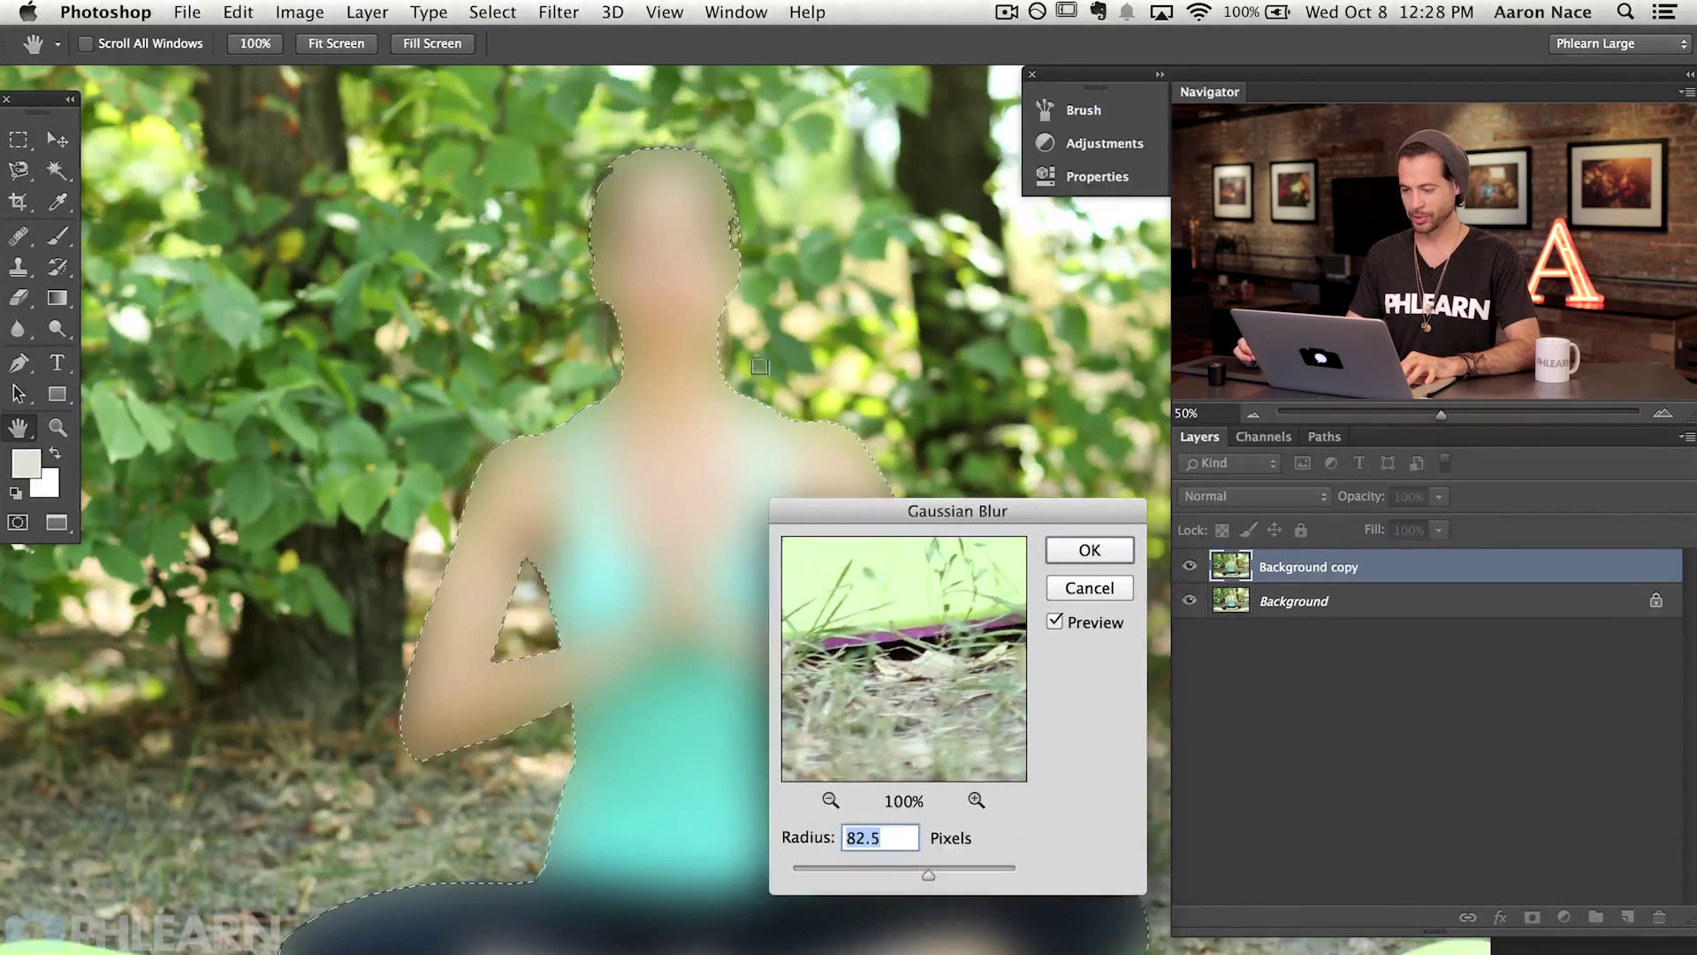
left_click(1088, 588)
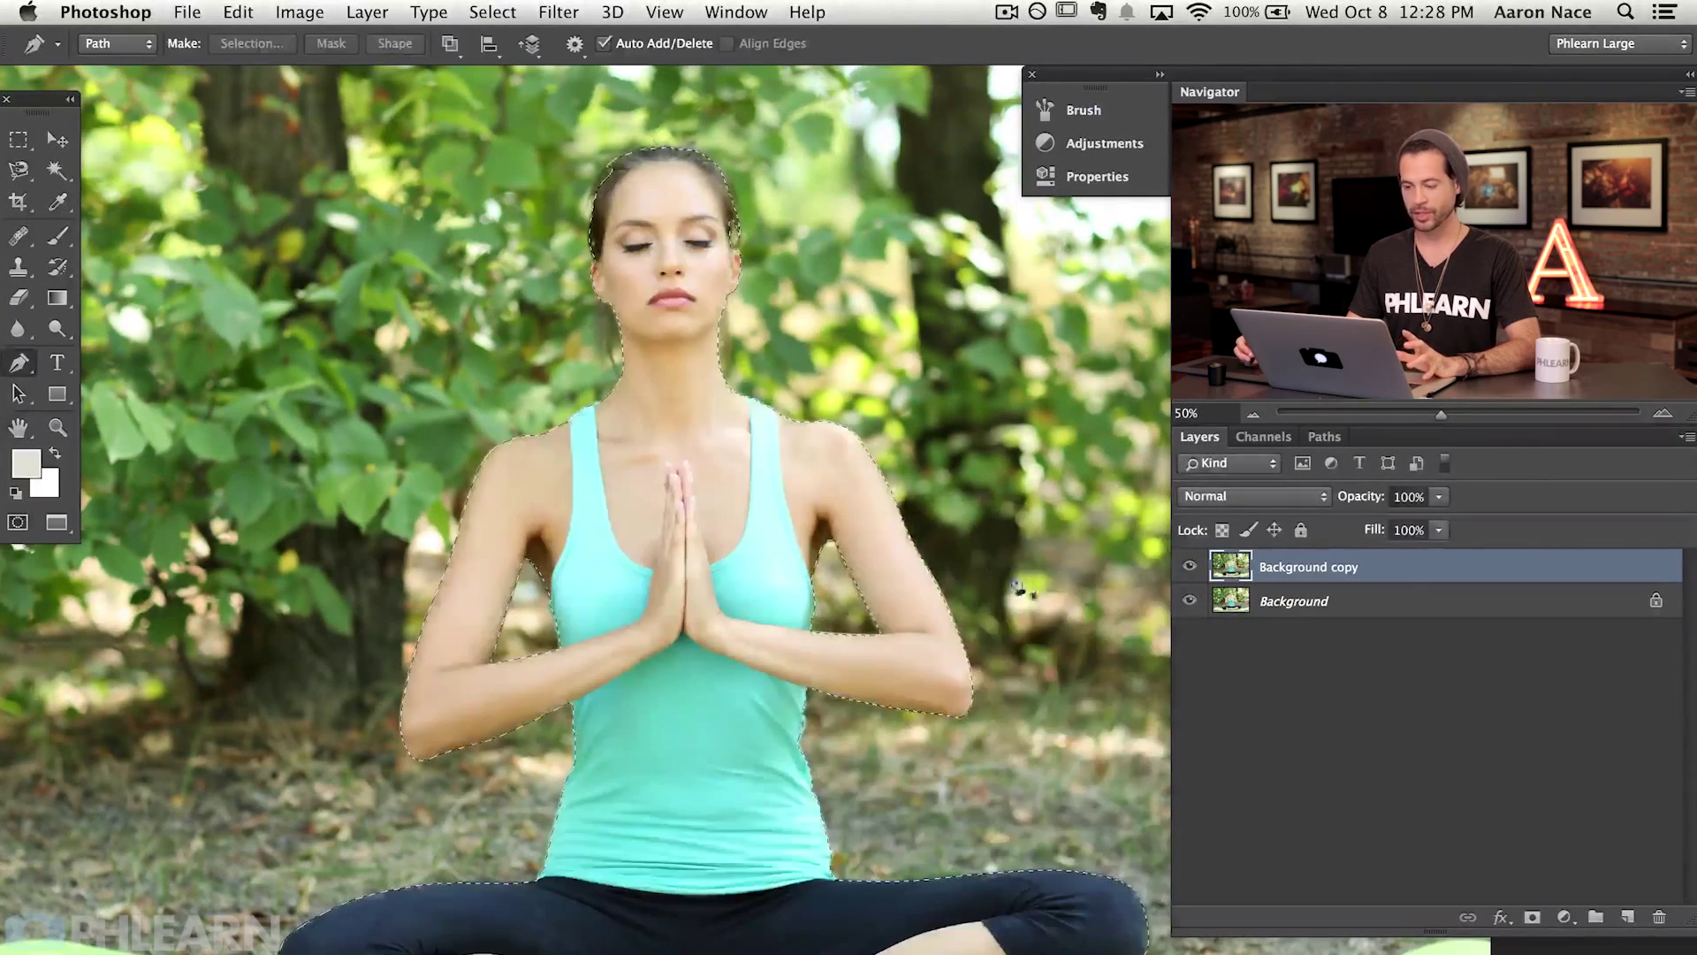
Step: Invert the body selection so that it covers the background around the woman
left_click(495, 12)
left_click(525, 109)
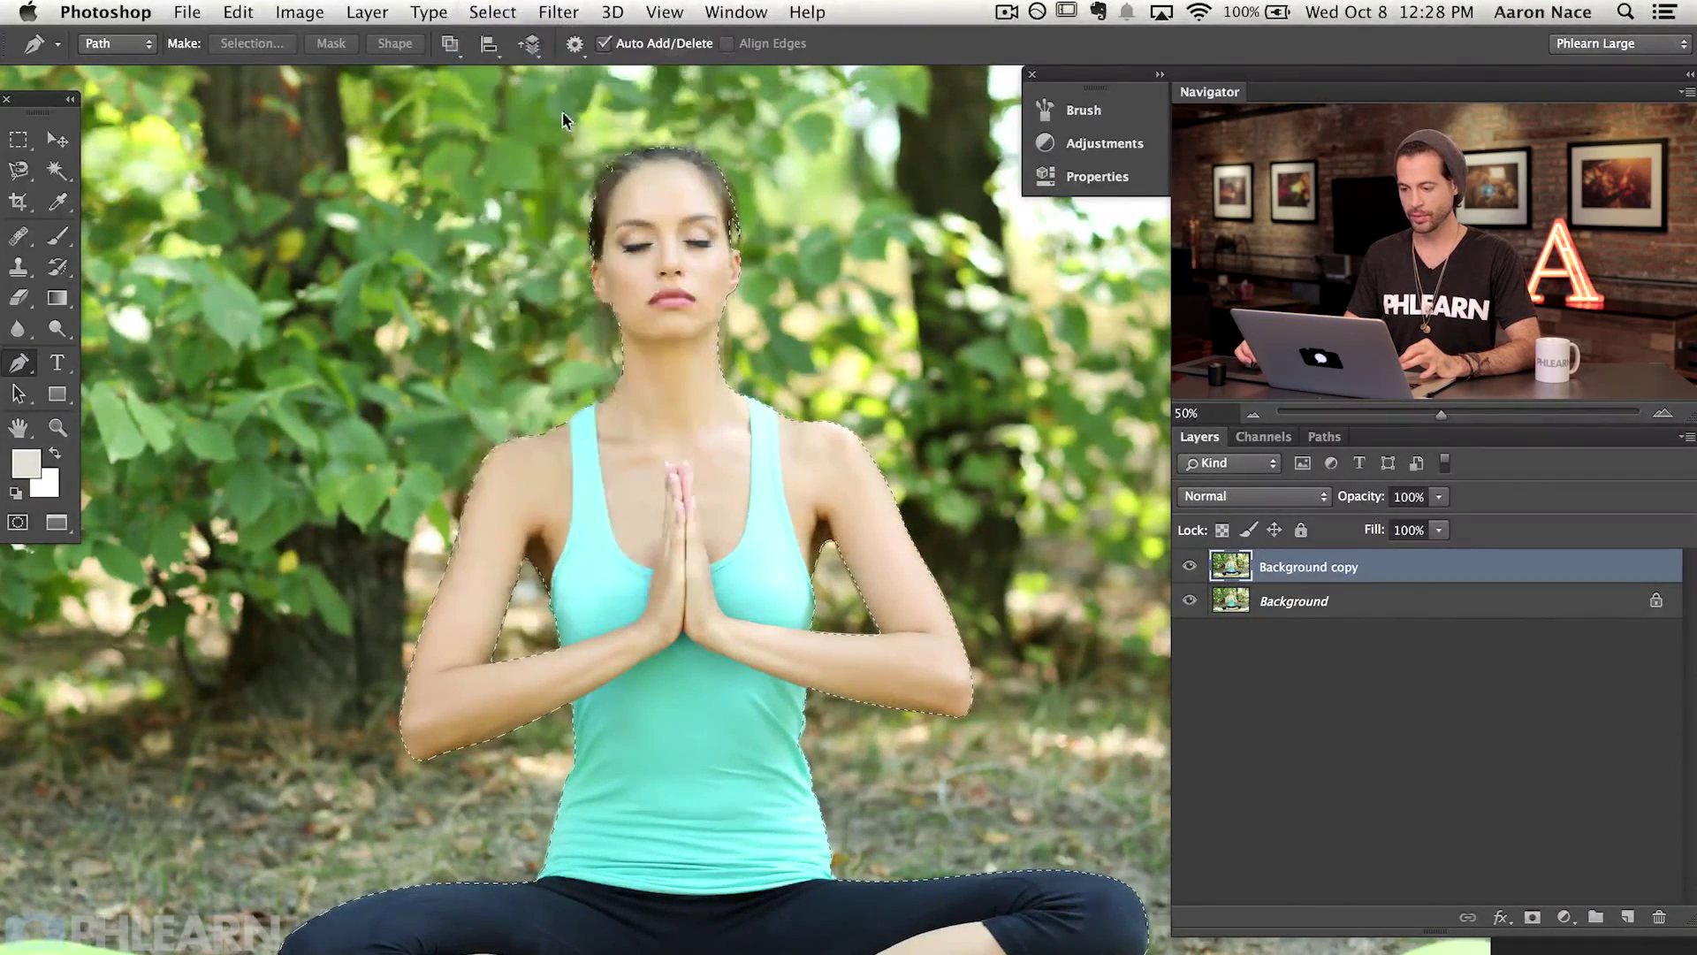
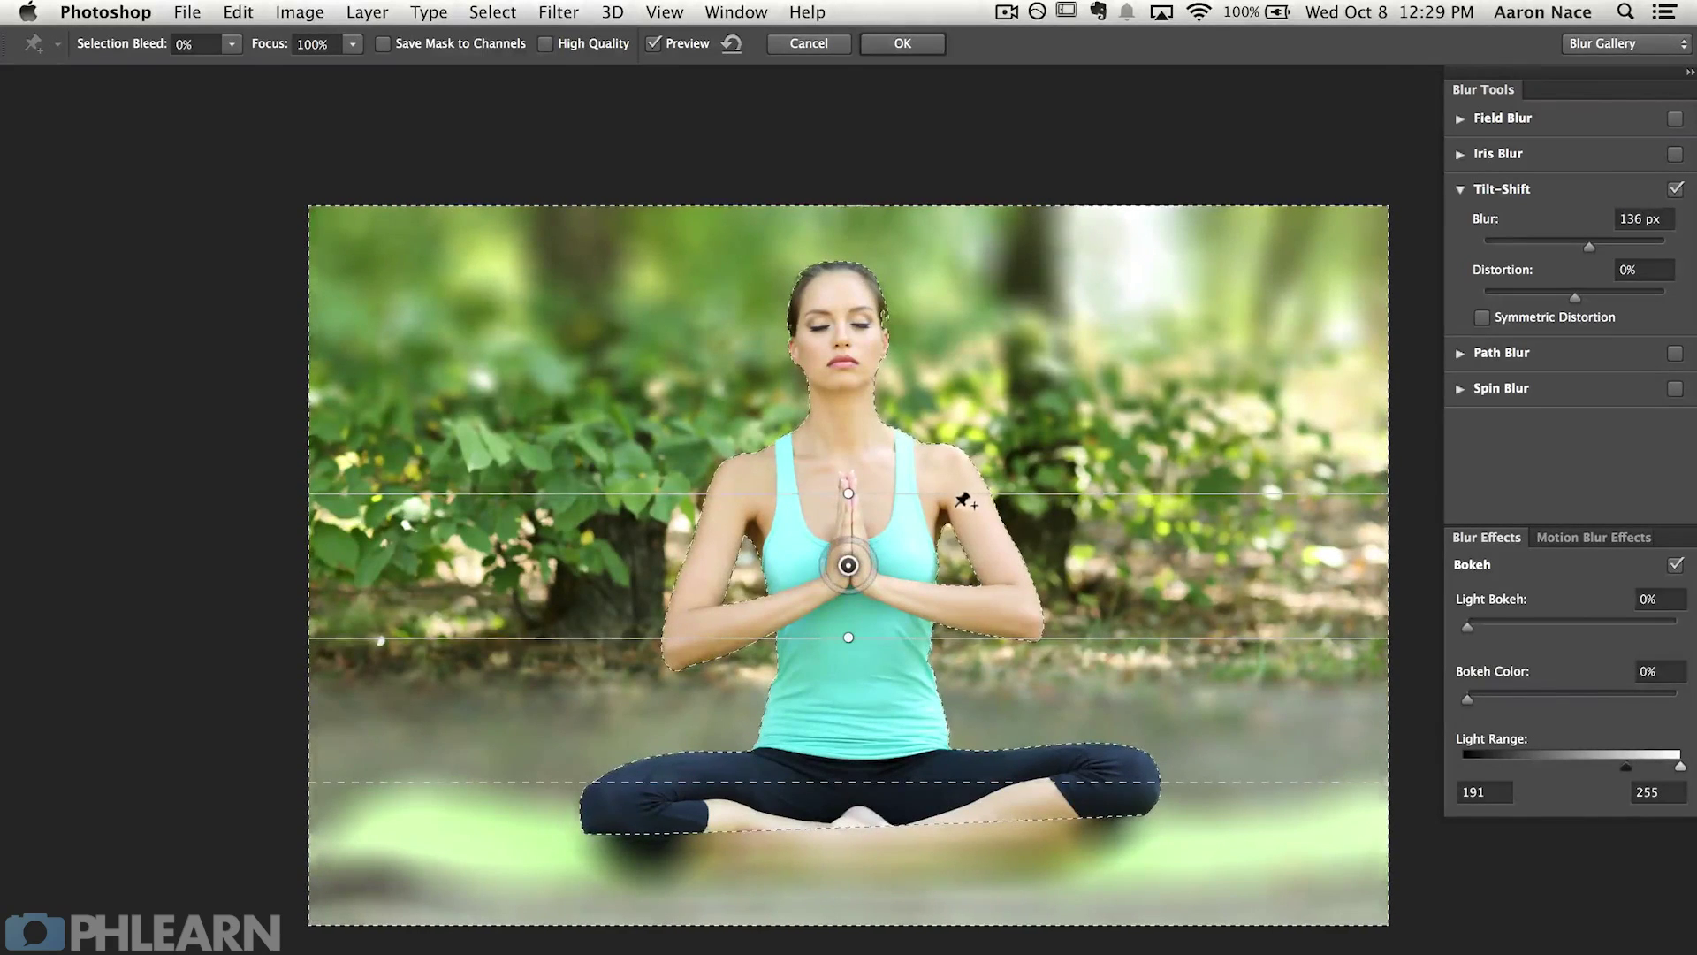
Step: Try different positions for the tilt-shift's upper focus and transition lines, and undo the last shift of its center
left_click_drag(952, 471, 954, 576)
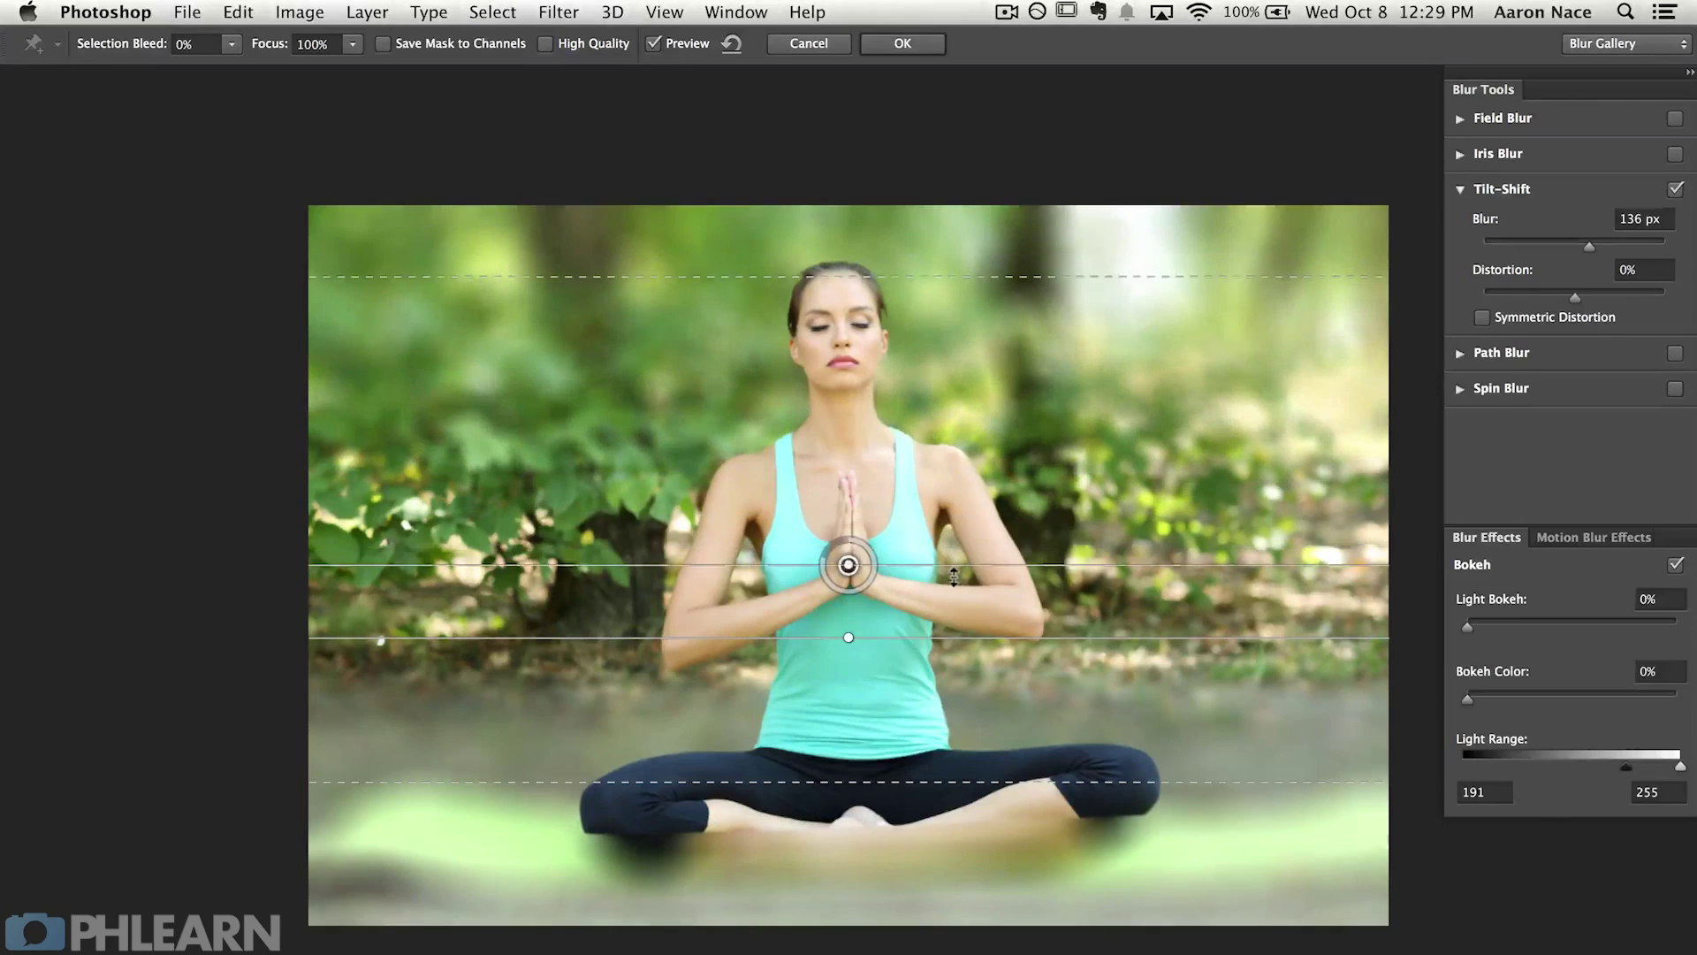
left_click_drag(895, 276, 896, 272)
left_click_drag(895, 205, 915, 451)
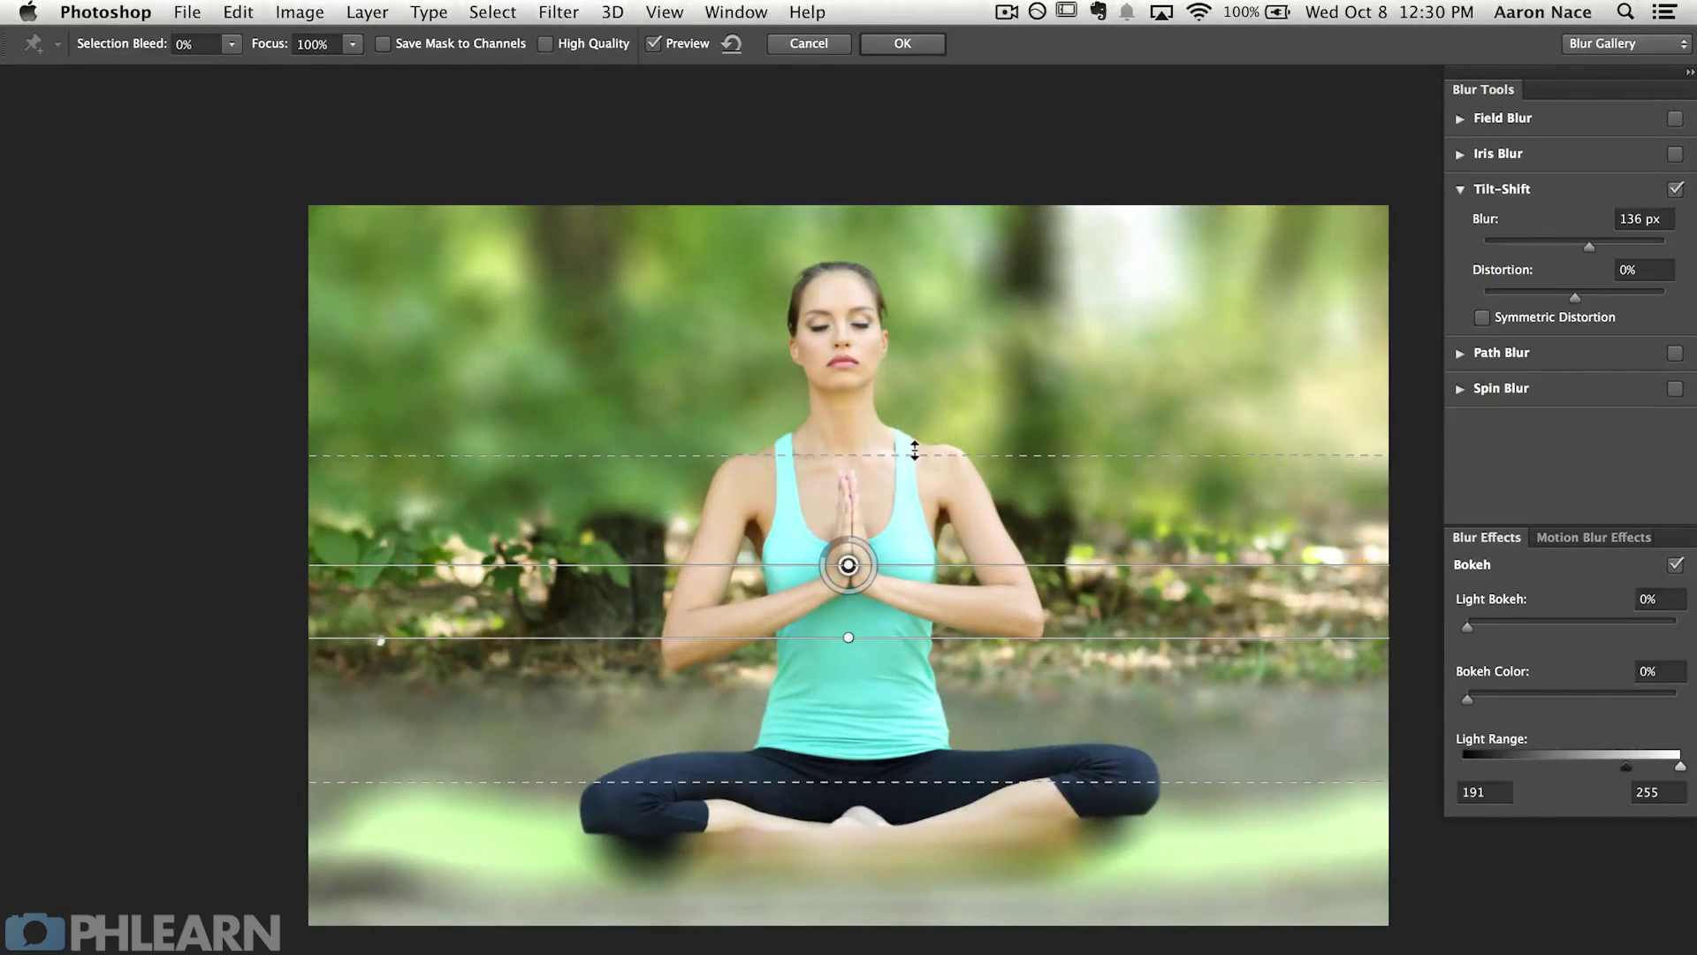
left_click_drag(928, 351, 926, 205)
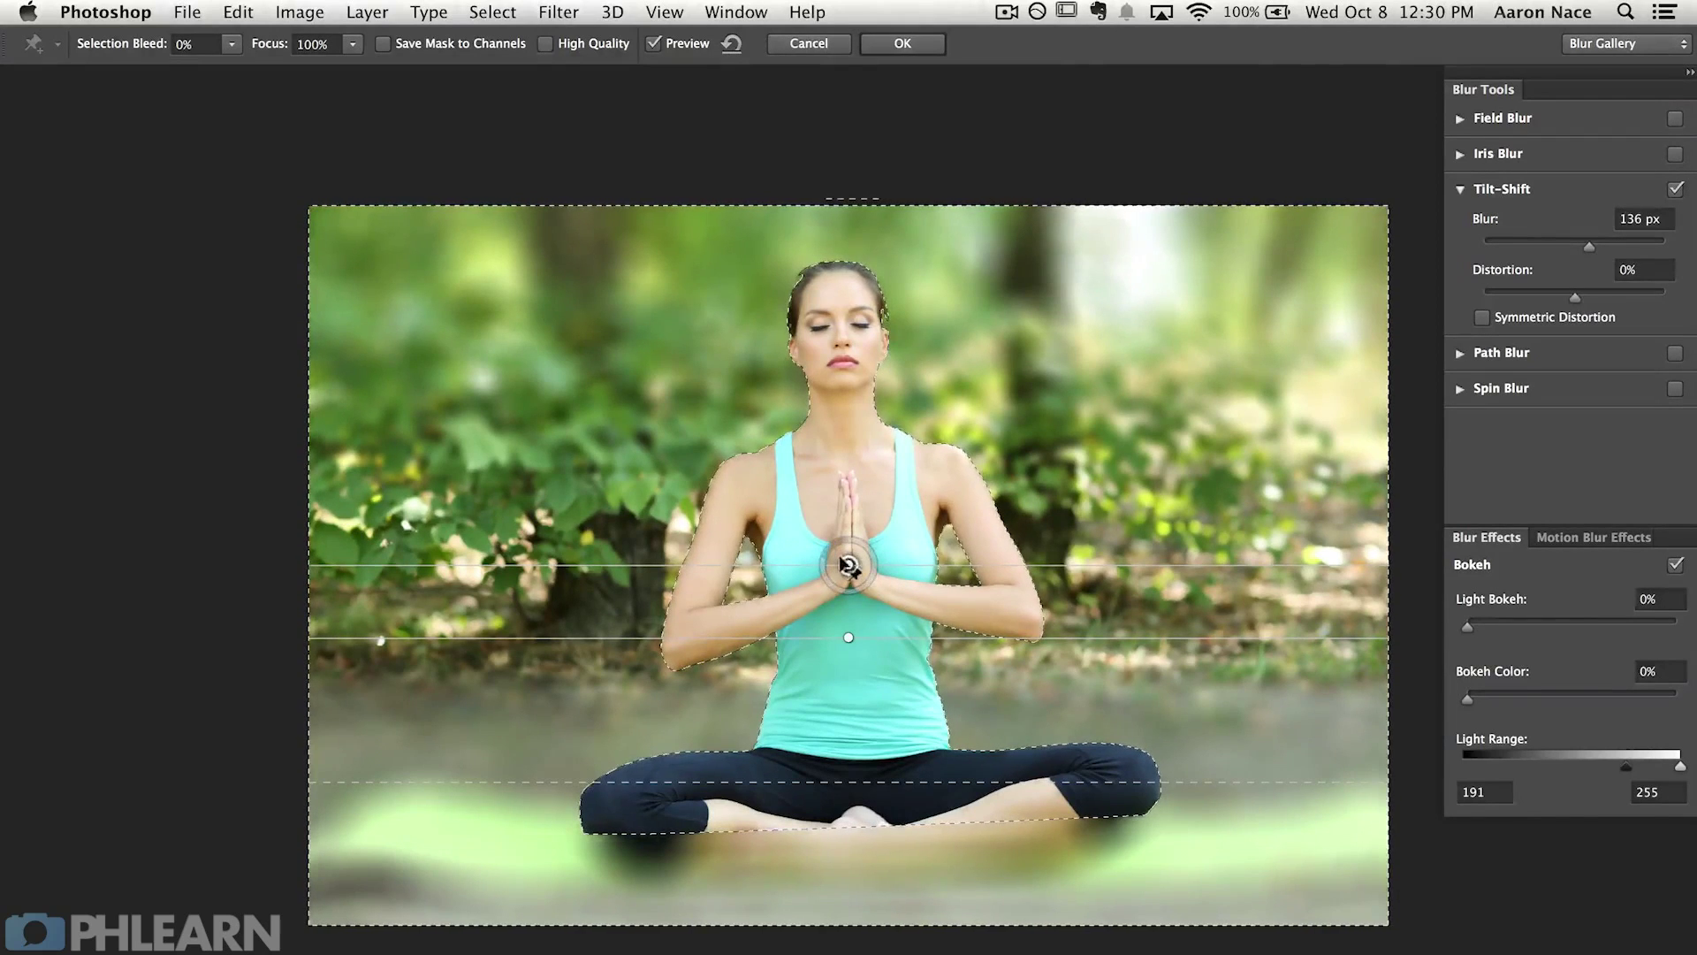
left_click_drag(848, 569, 852, 589)
key("super+z")
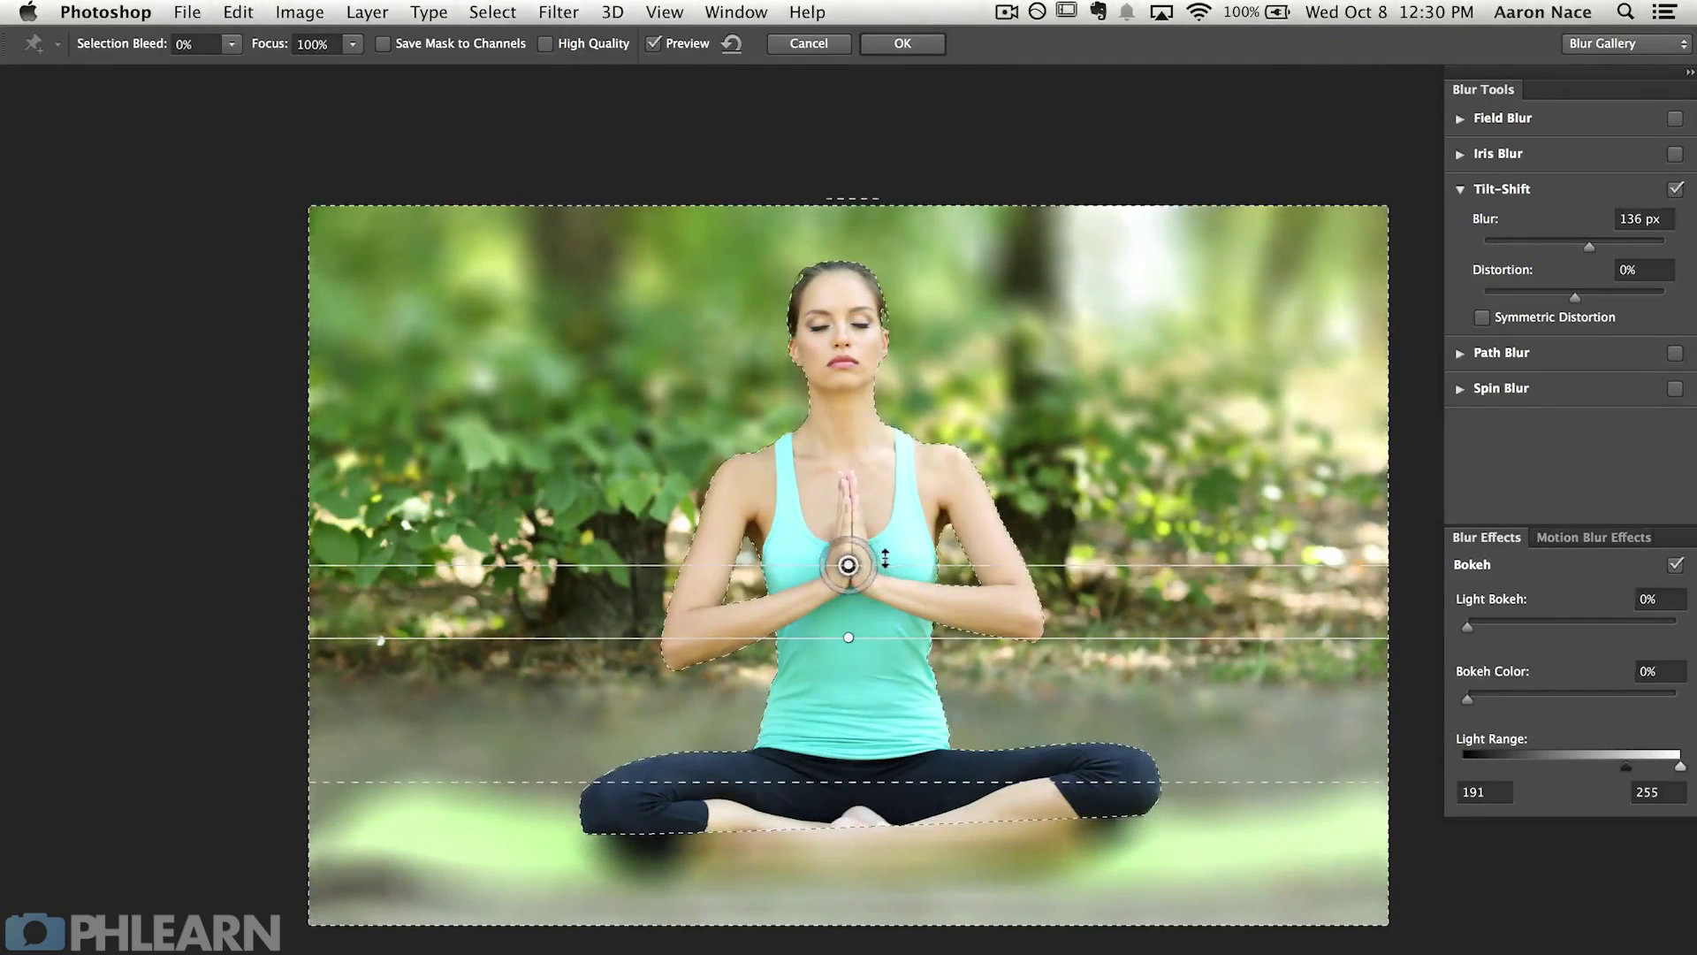
Step: Move the tilt-shift center down to the woman's crossed legs, with the upper focus line at her waist and the transition line at chest height
left_click_drag(887, 565, 829, 781)
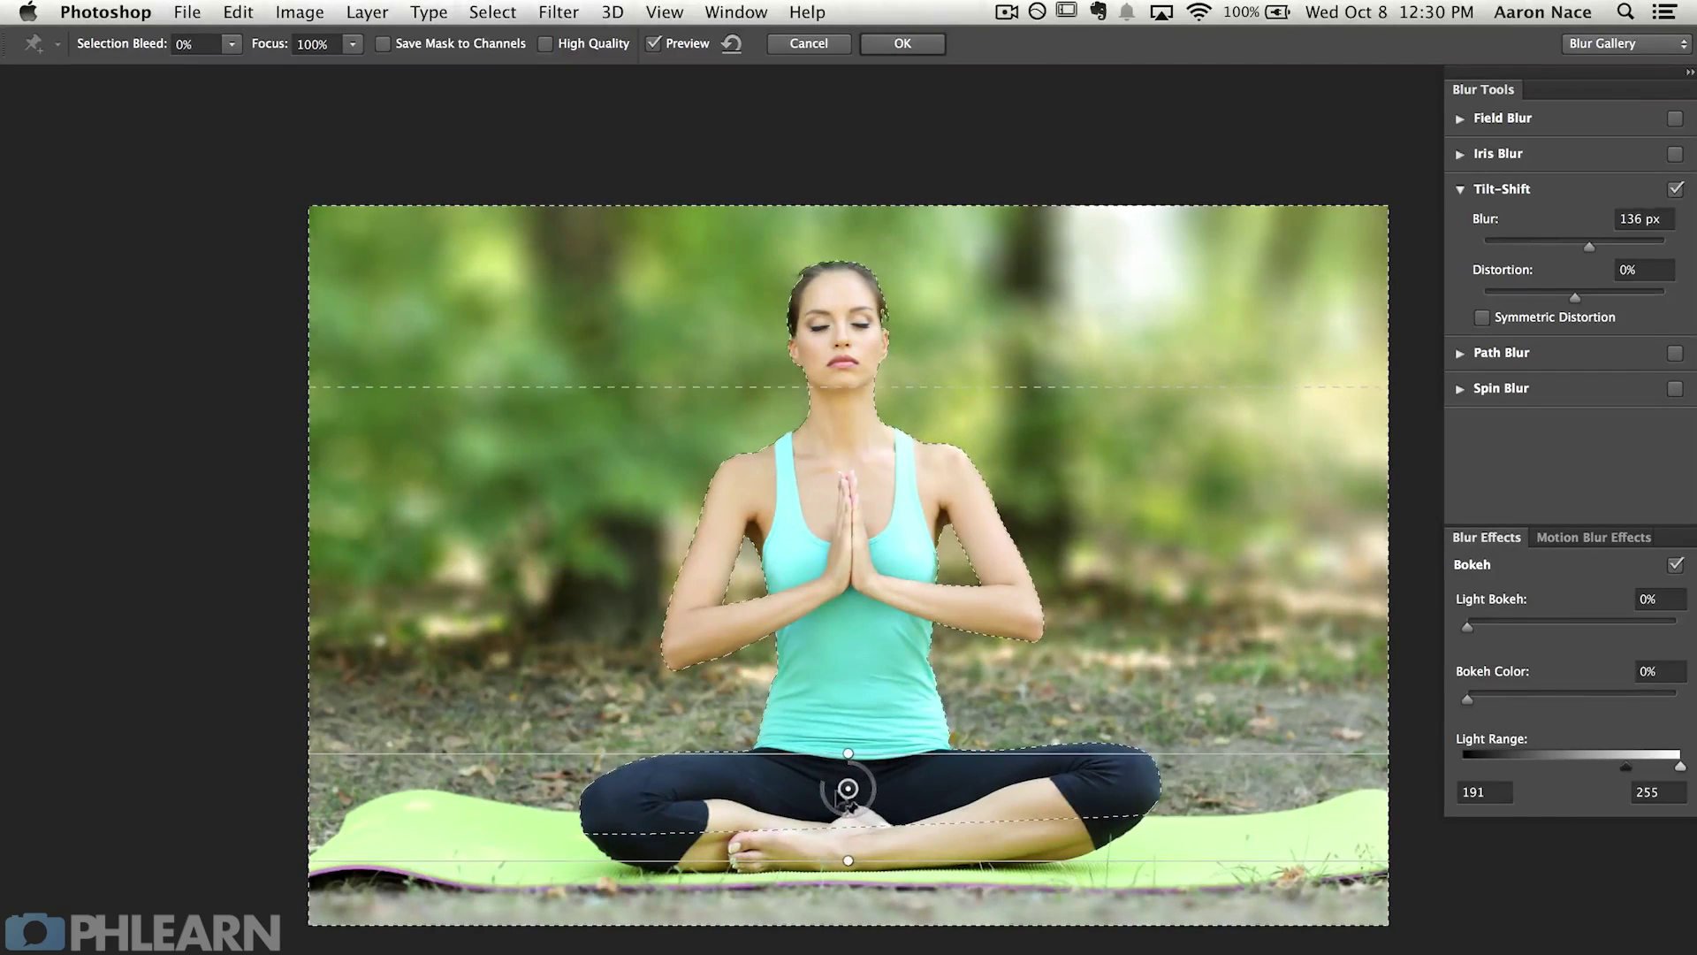
left_click_drag(843, 799, 855, 809)
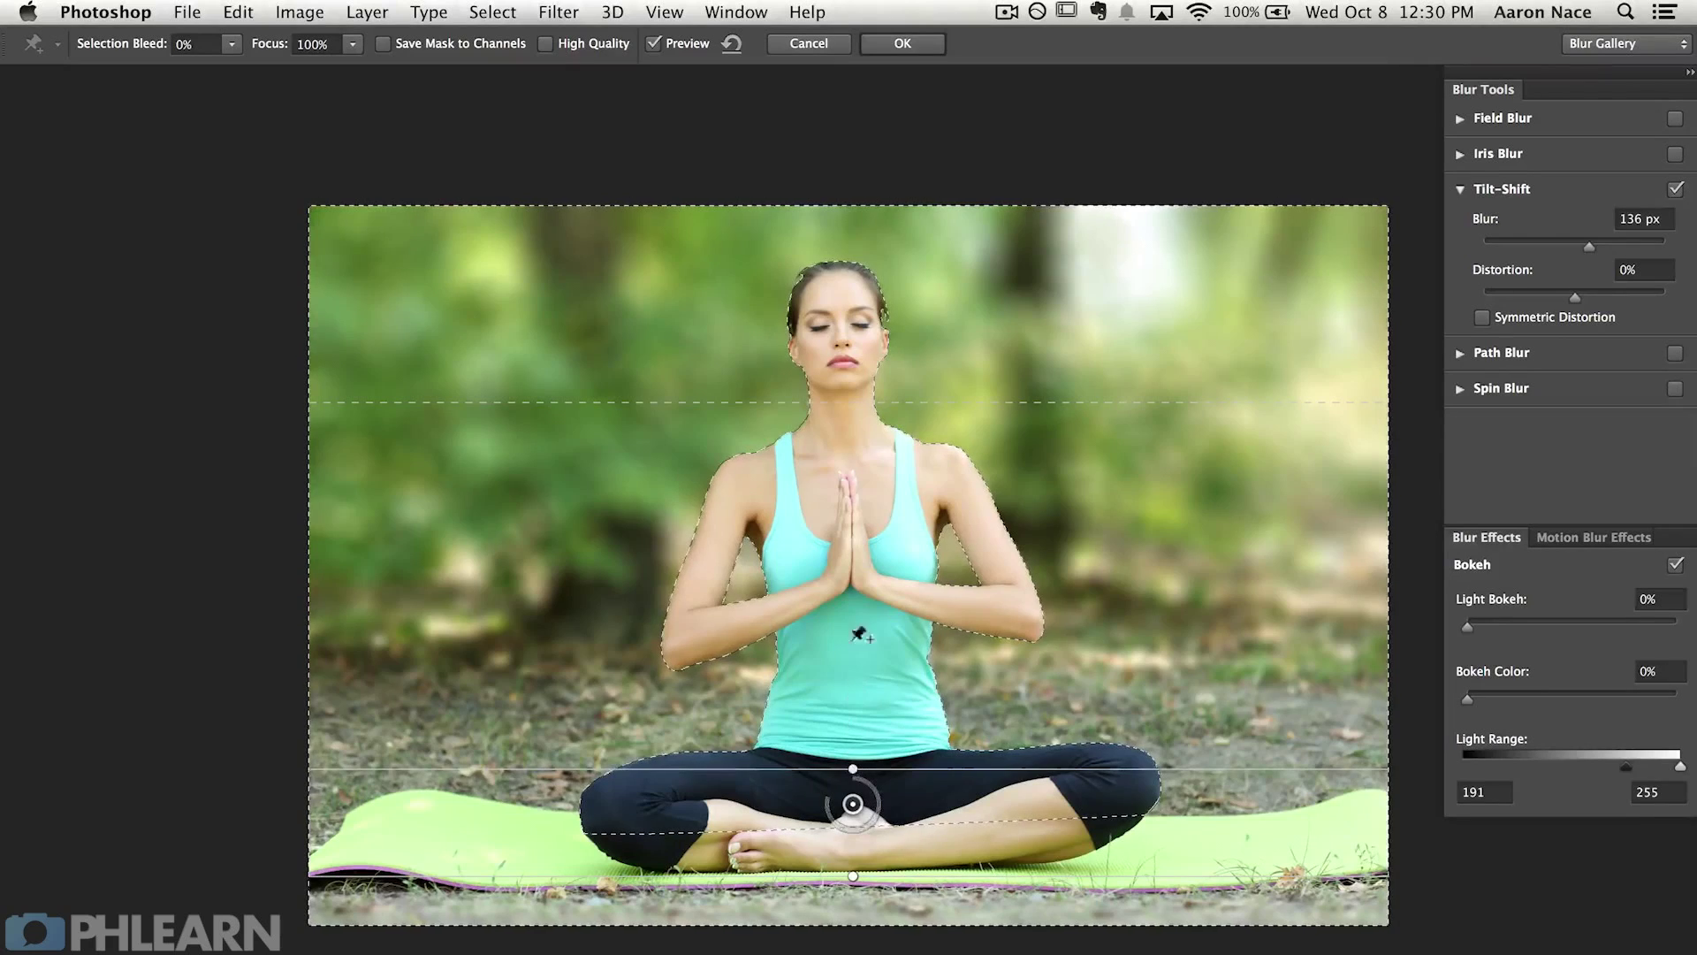
left_click_drag(875, 395, 882, 195)
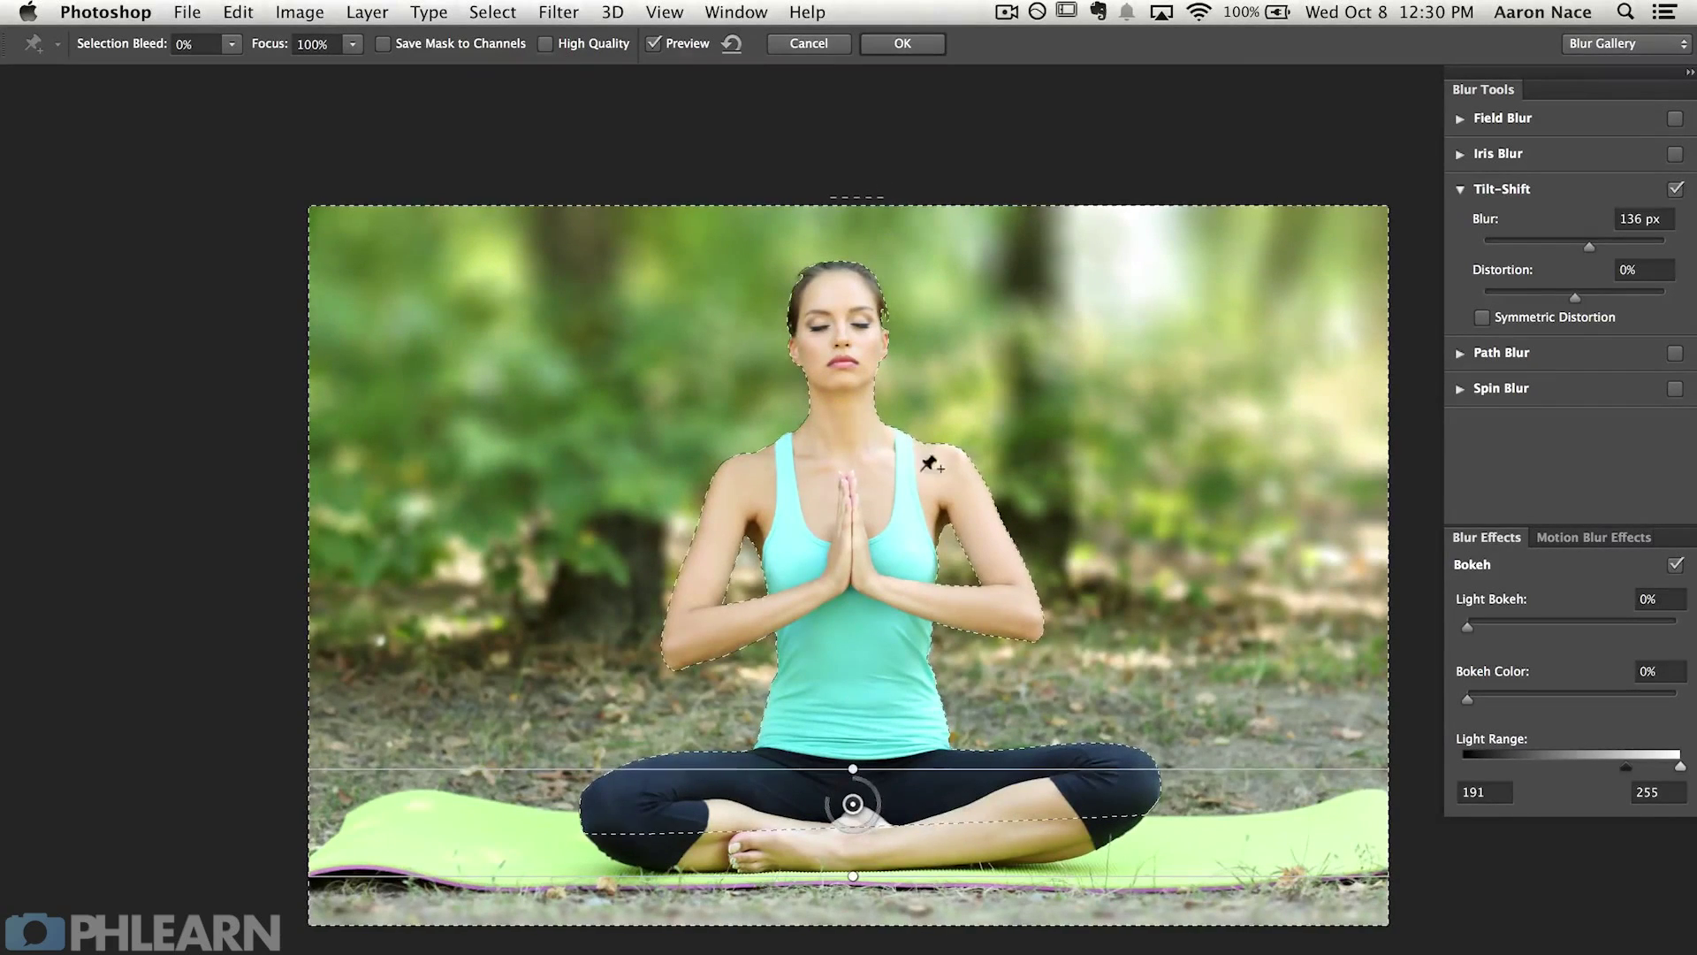
mouse_move(1048, 735)
left_mouse_down()
mouse_move(1027, 552)
mouse_move(1026, 734)
left_mouse_up()
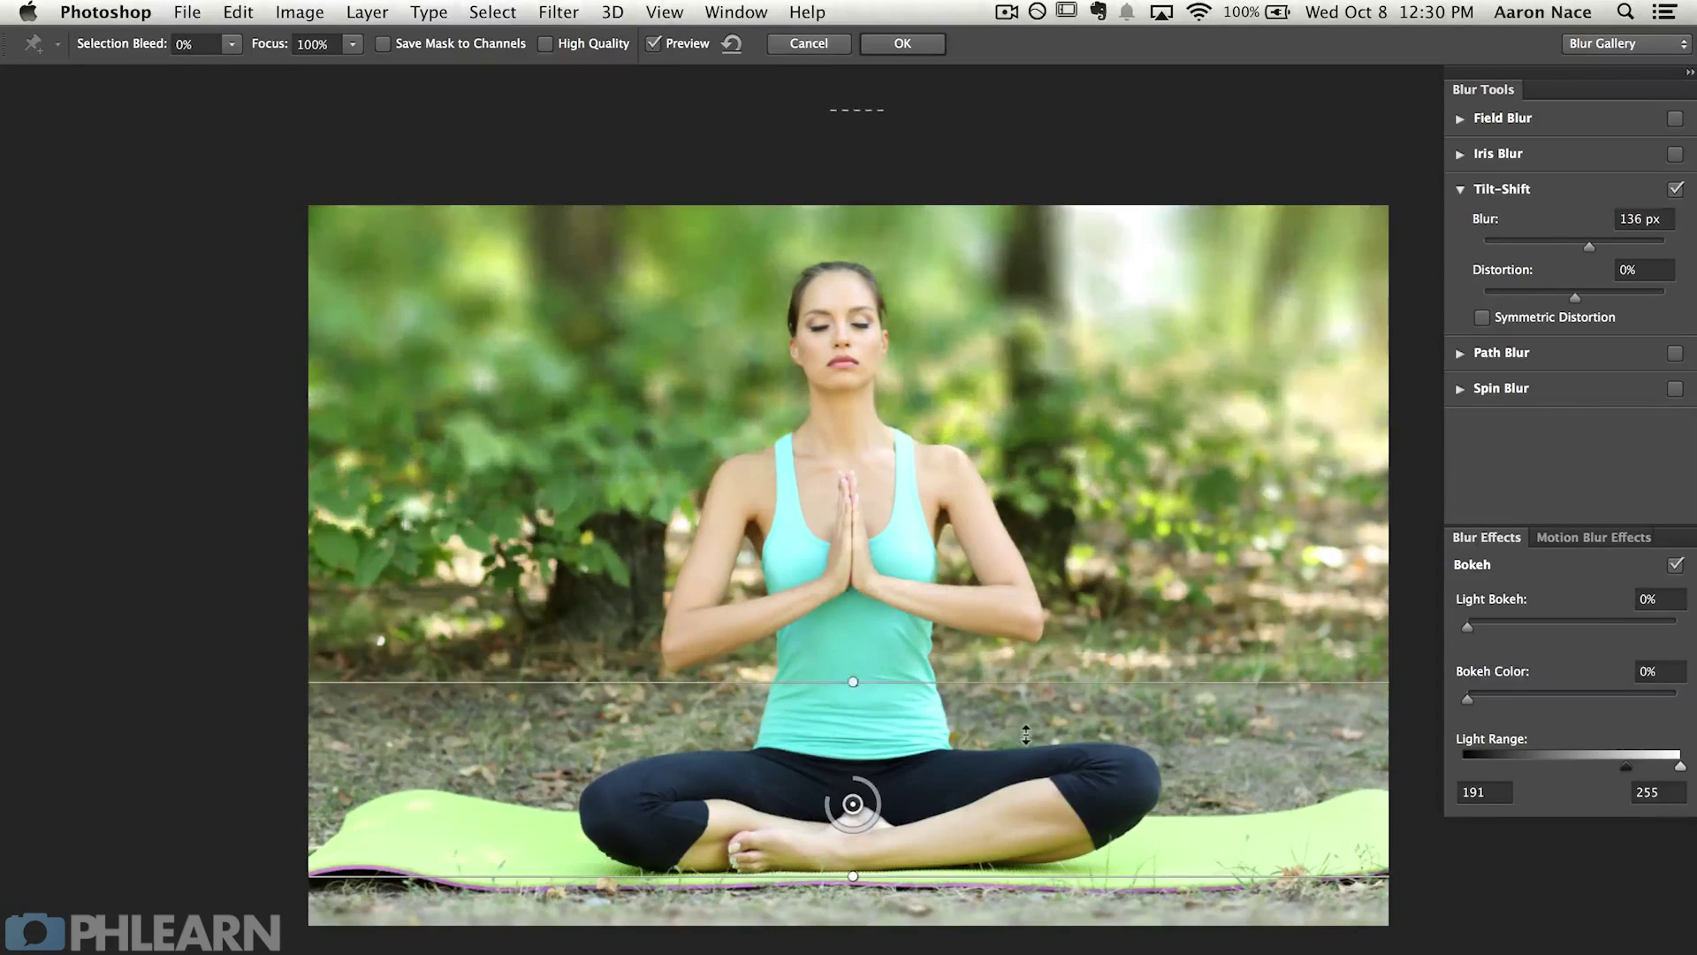
left_click_drag(882, 165, 906, 497)
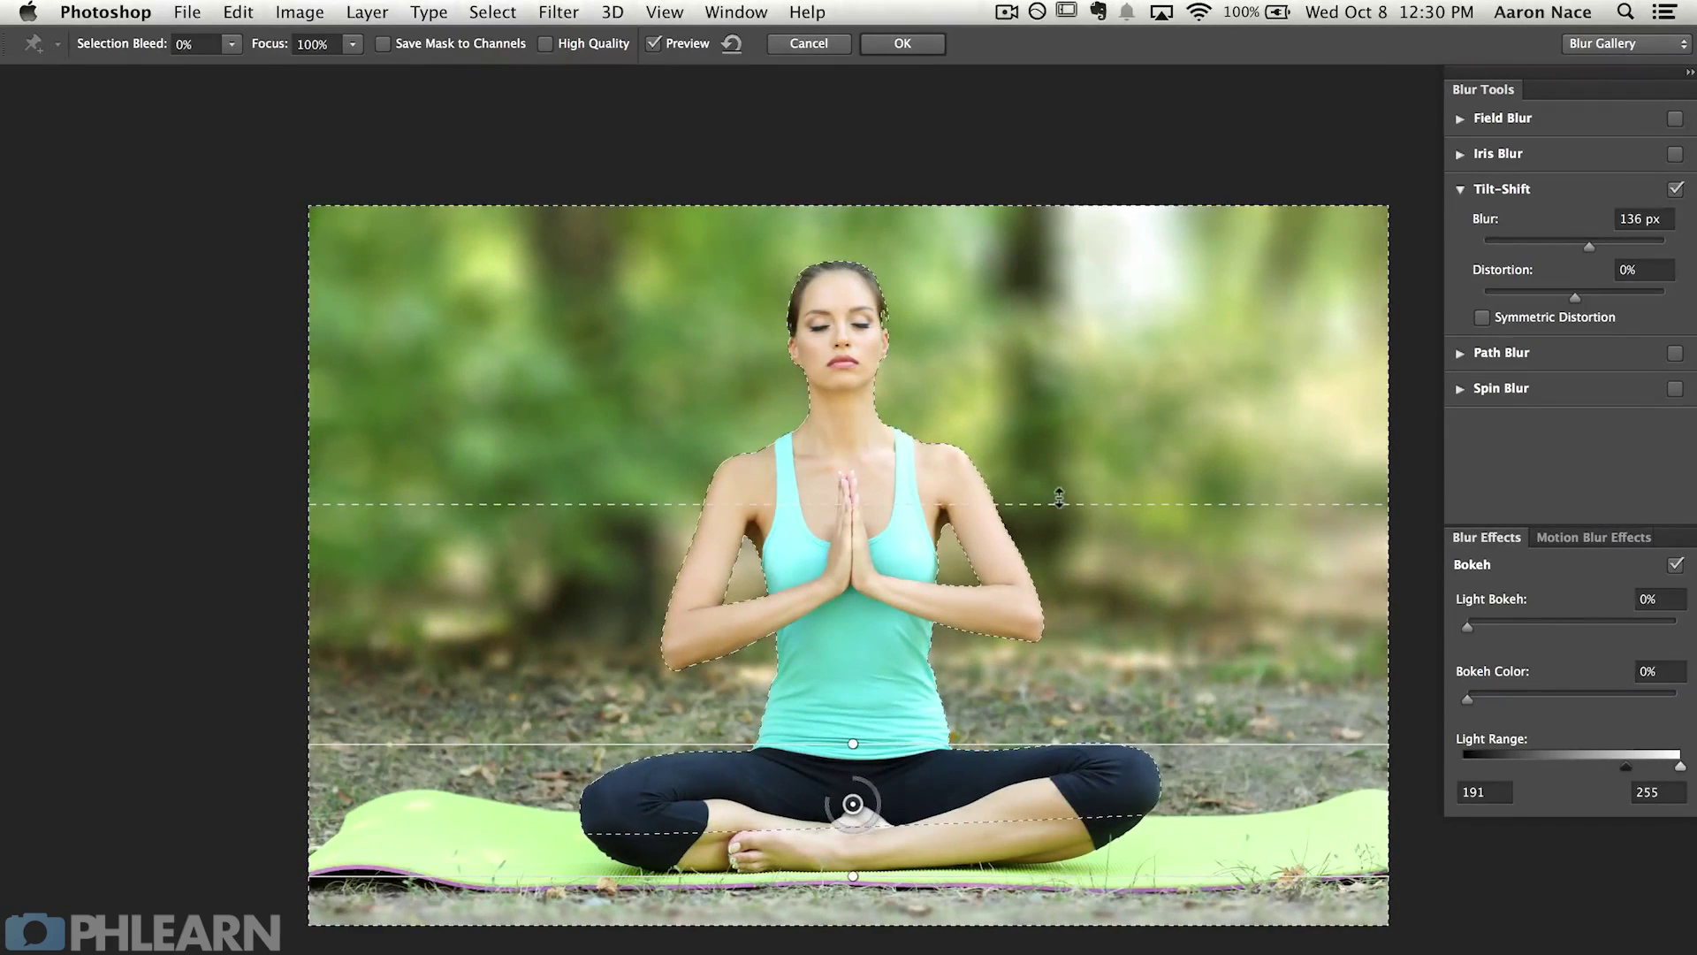
left_click_drag(1061, 502, 1058, 591)
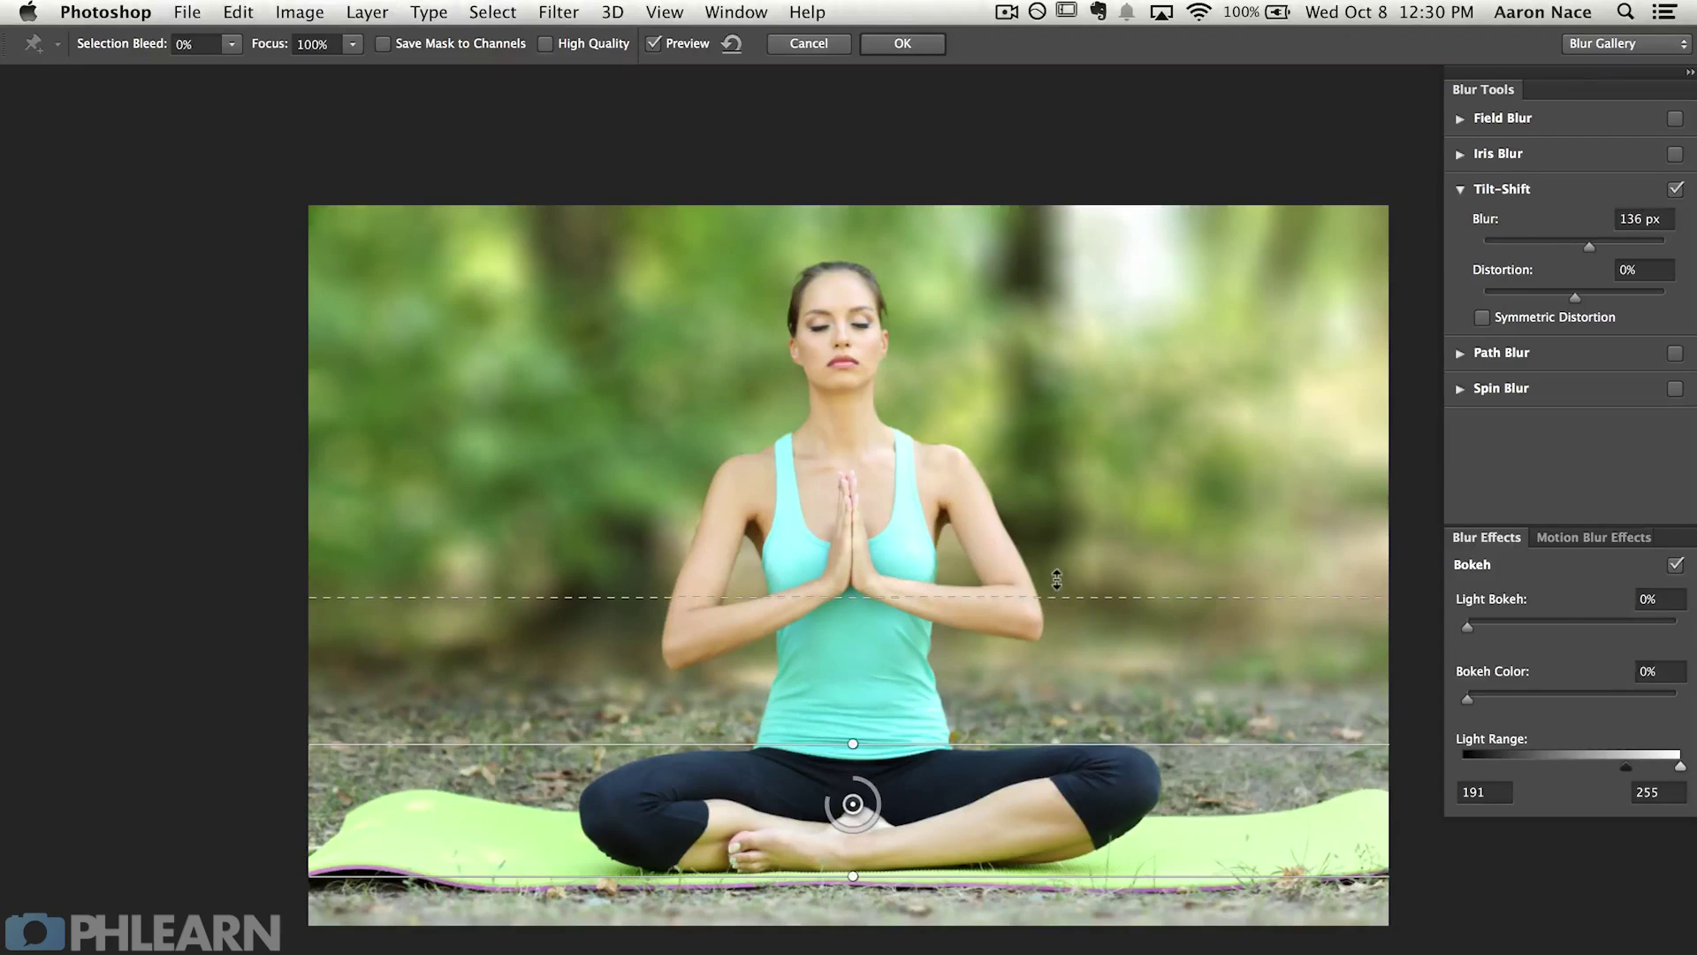
left_click_drag(1050, 516, 1050, 503)
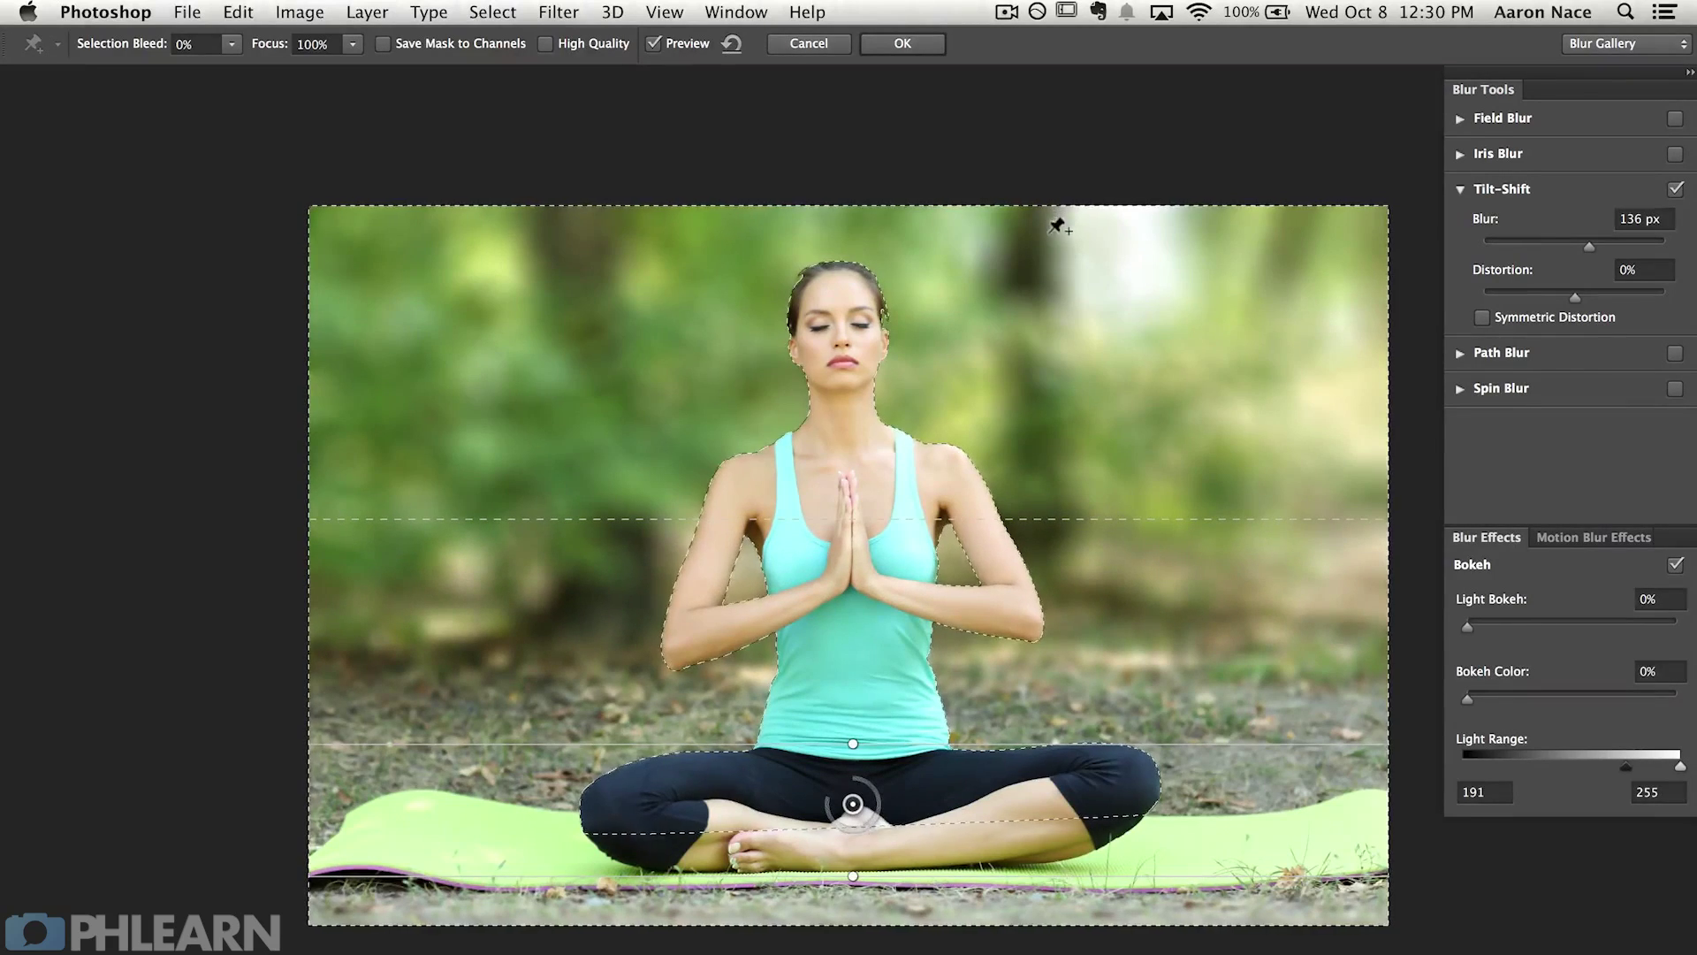
Step: Lower the tilt-shift center slightly over the crossed legs and realign its upper focus line with the tops of her thighs
left_click_drag(900, 735, 904, 649)
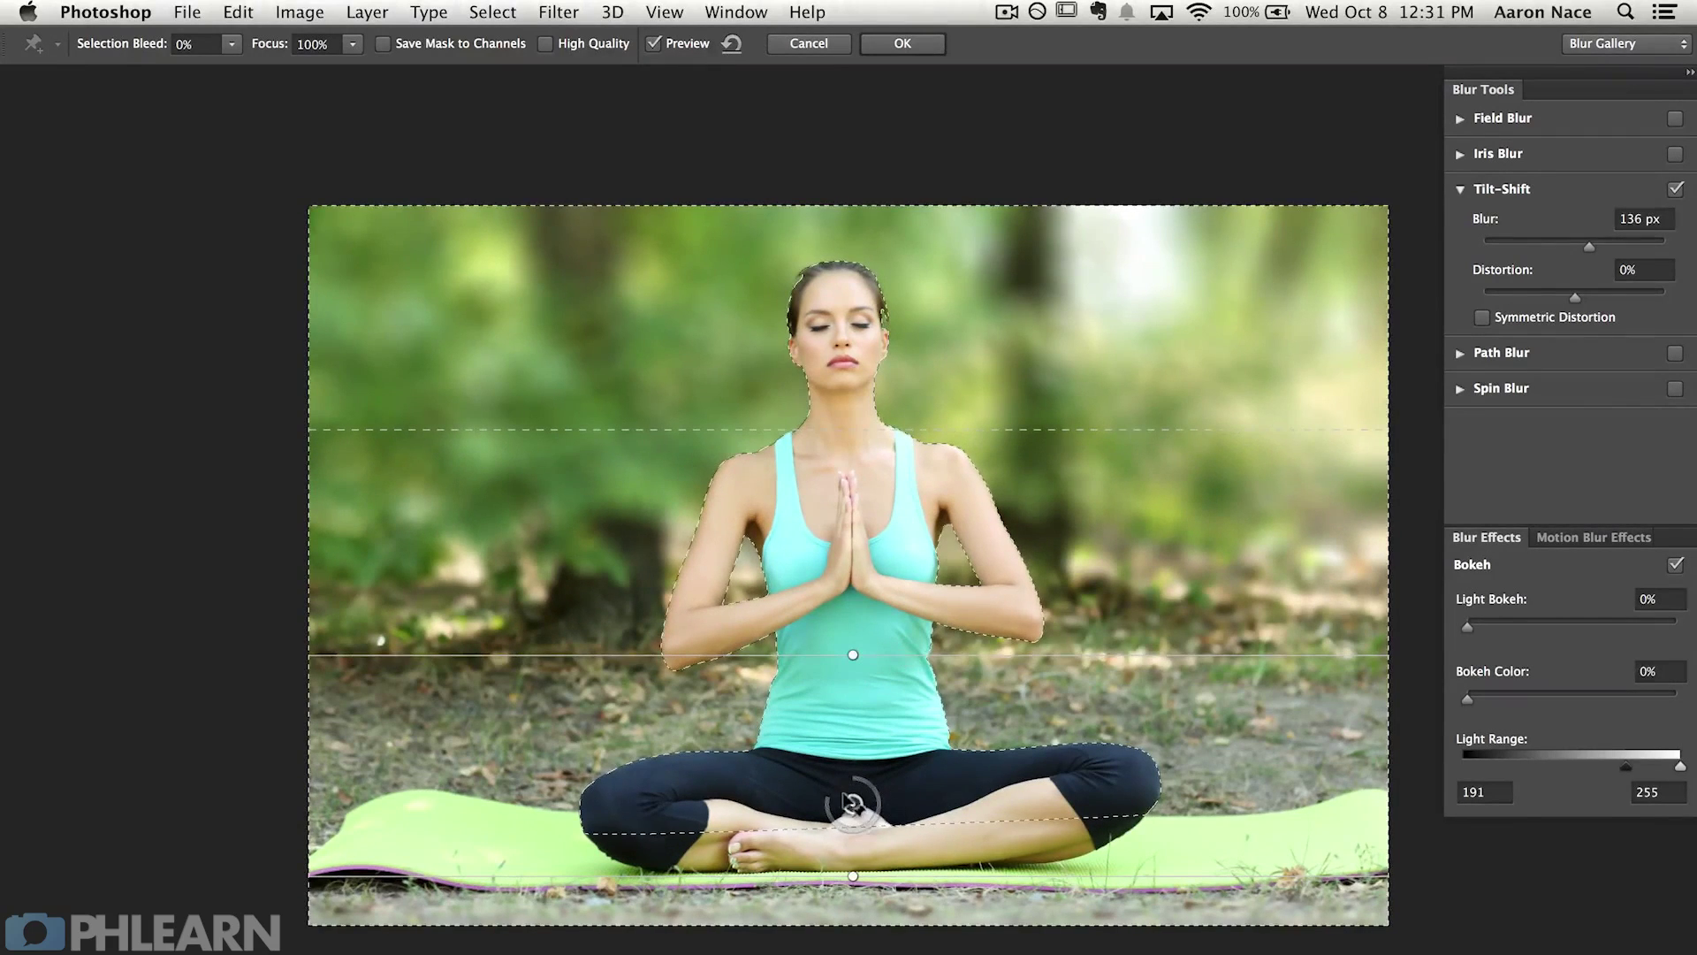
left_click_drag(852, 805, 856, 823)
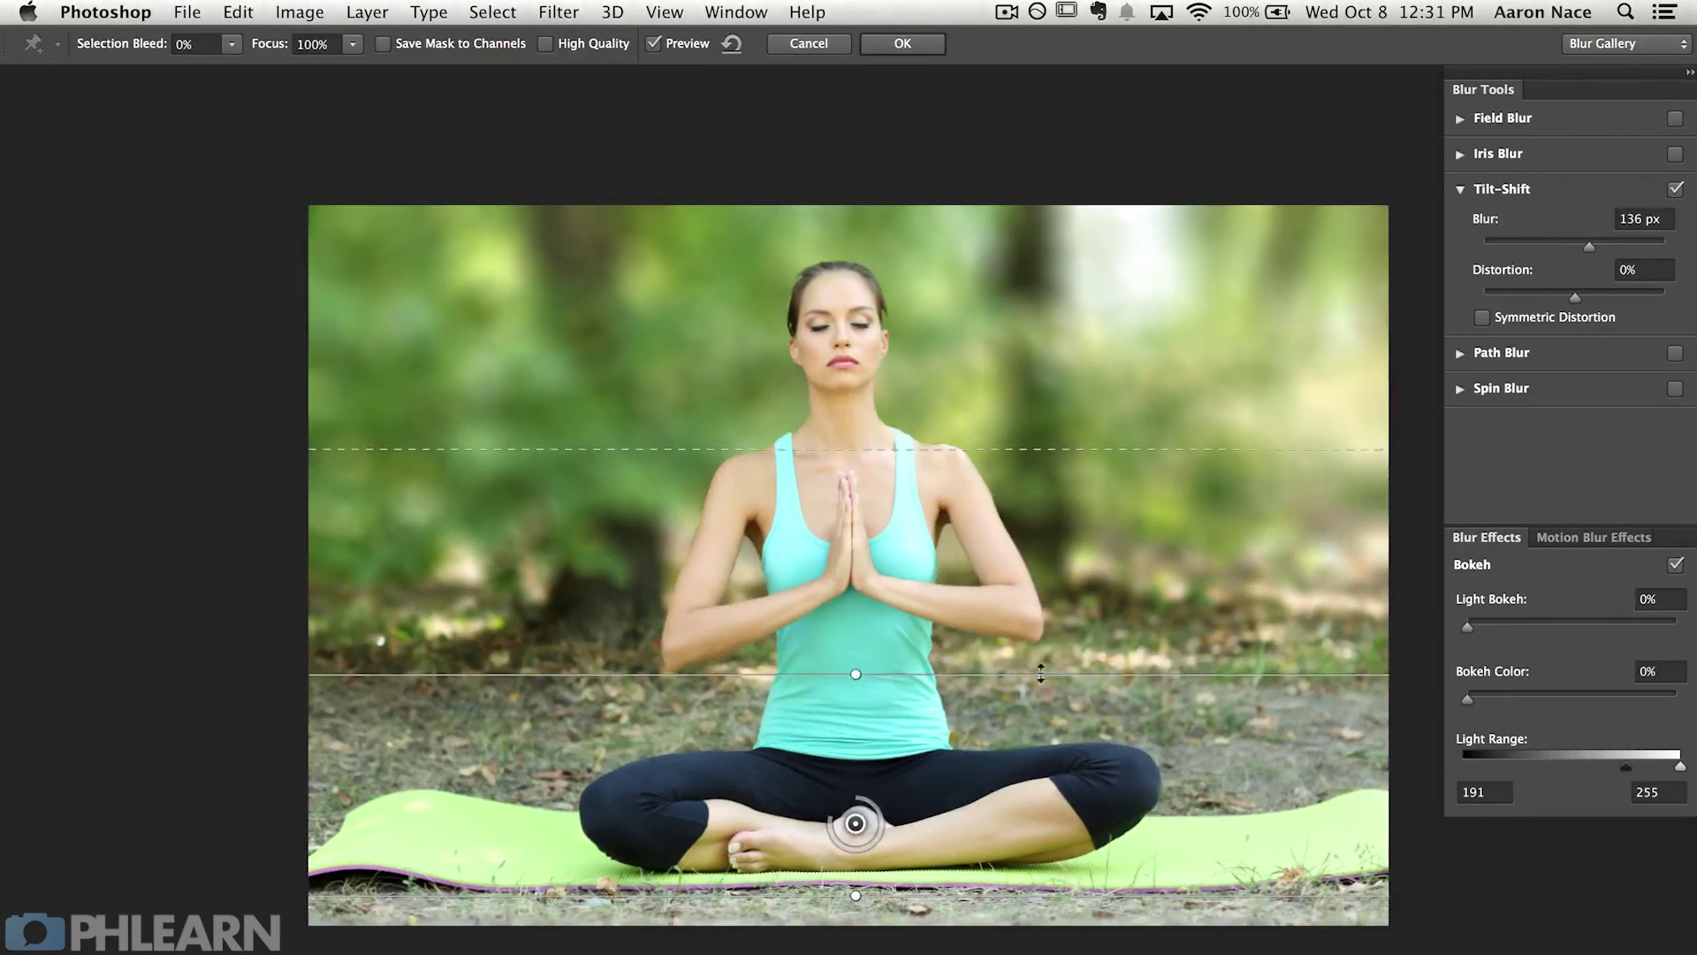
left_click_drag(1062, 677, 1062, 747)
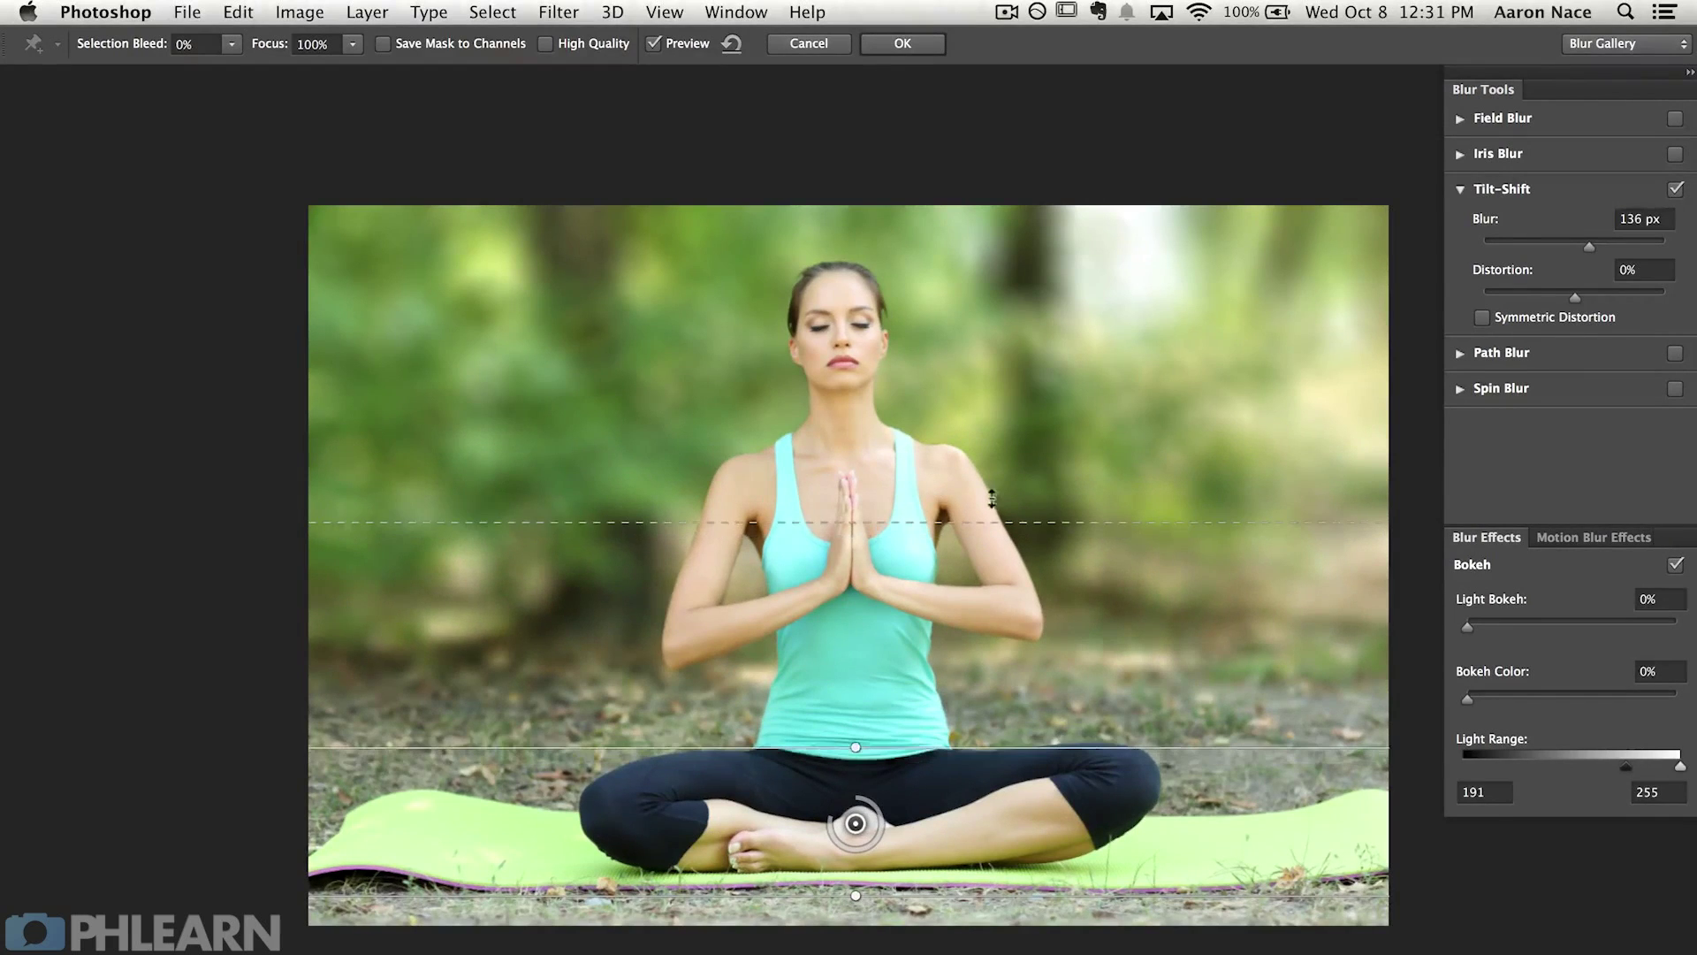
left_click_drag(1003, 460, 992, 204)
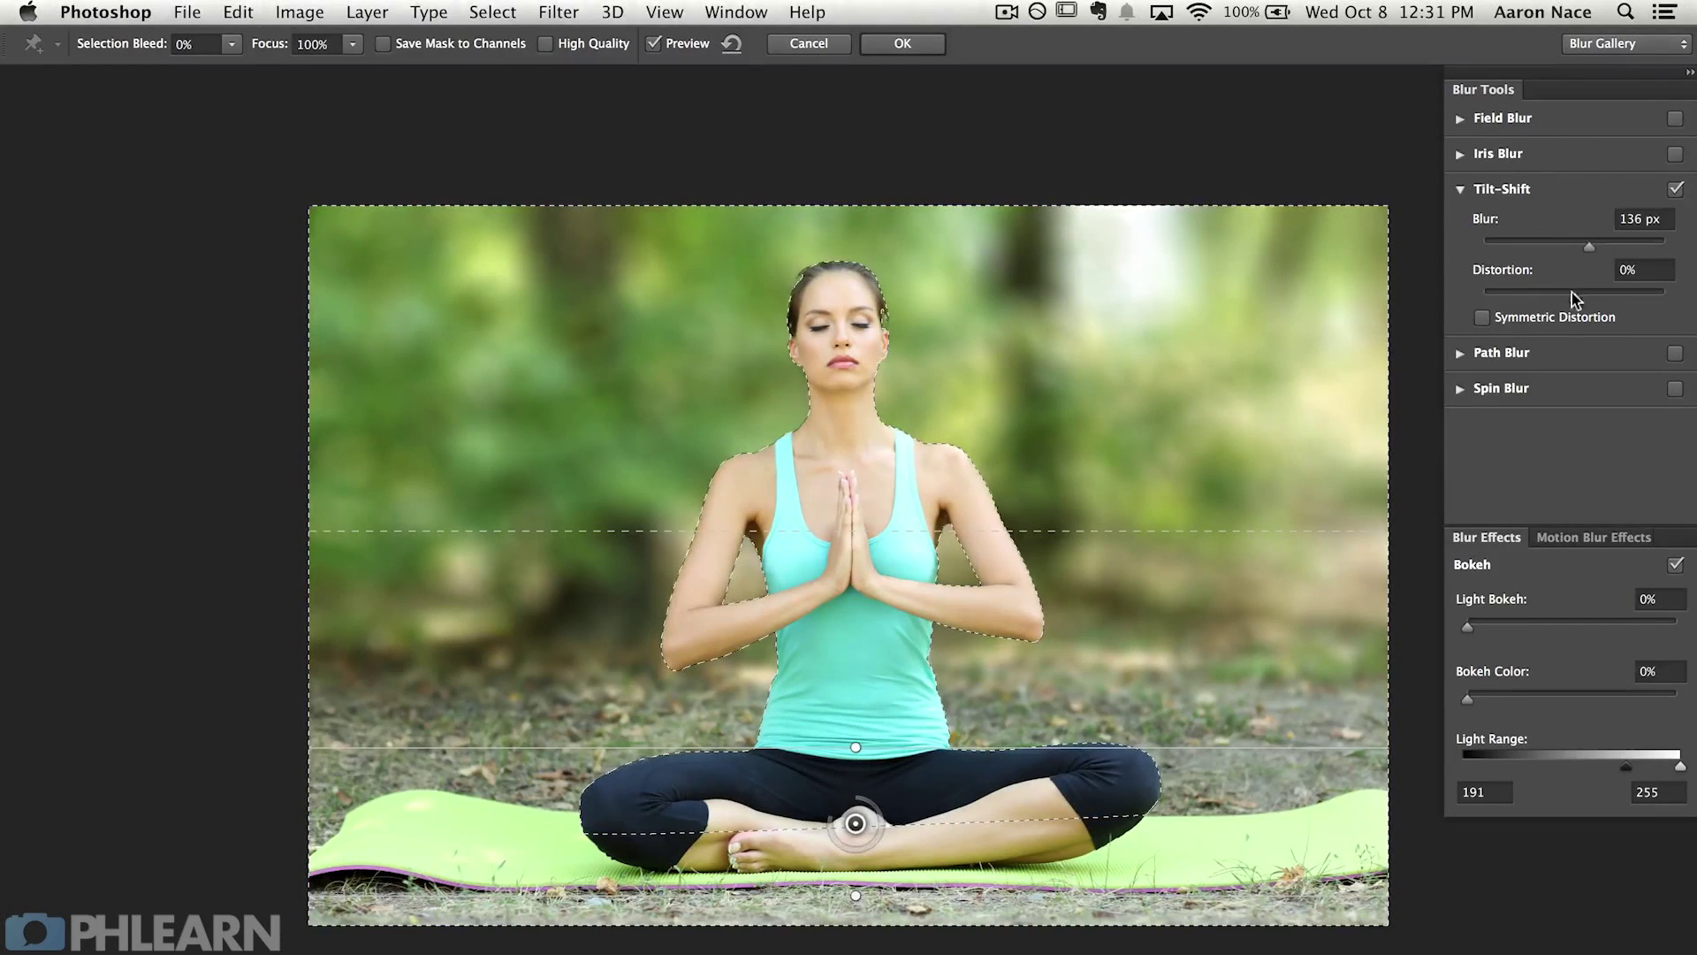
Step: Set the tilt-shift blur to 59 px and the Light Bokeh to 63%
left_click_drag(1587, 246, 1564, 250)
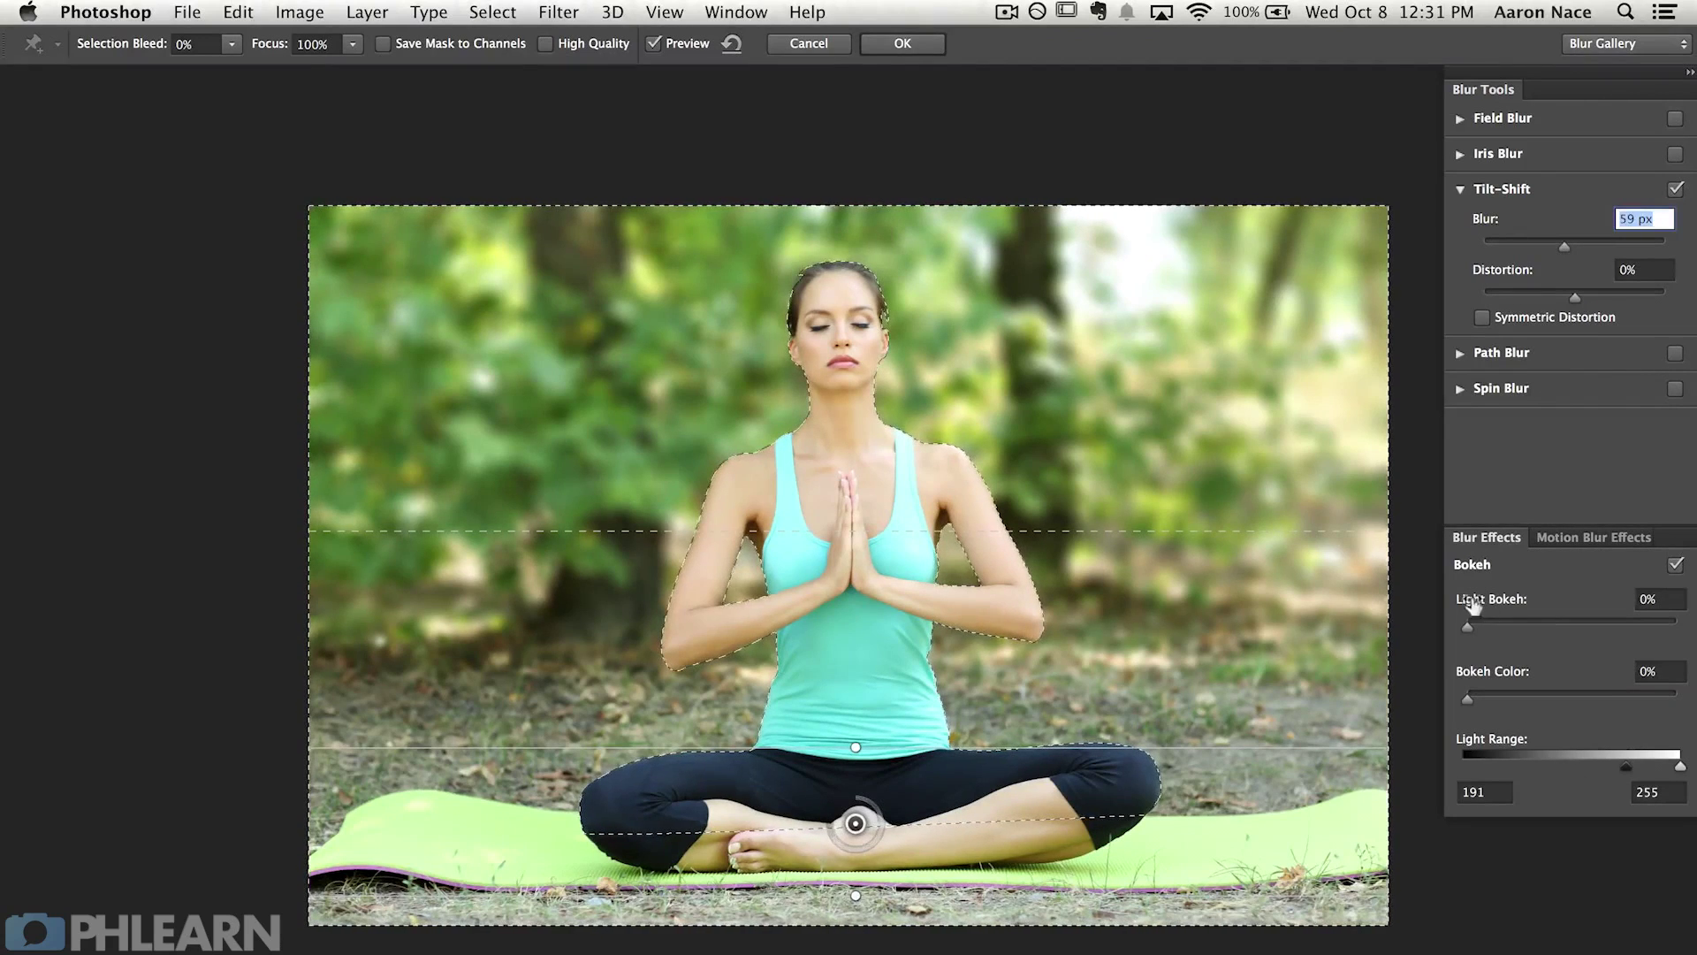
left_click_drag(1467, 626, 1602, 626)
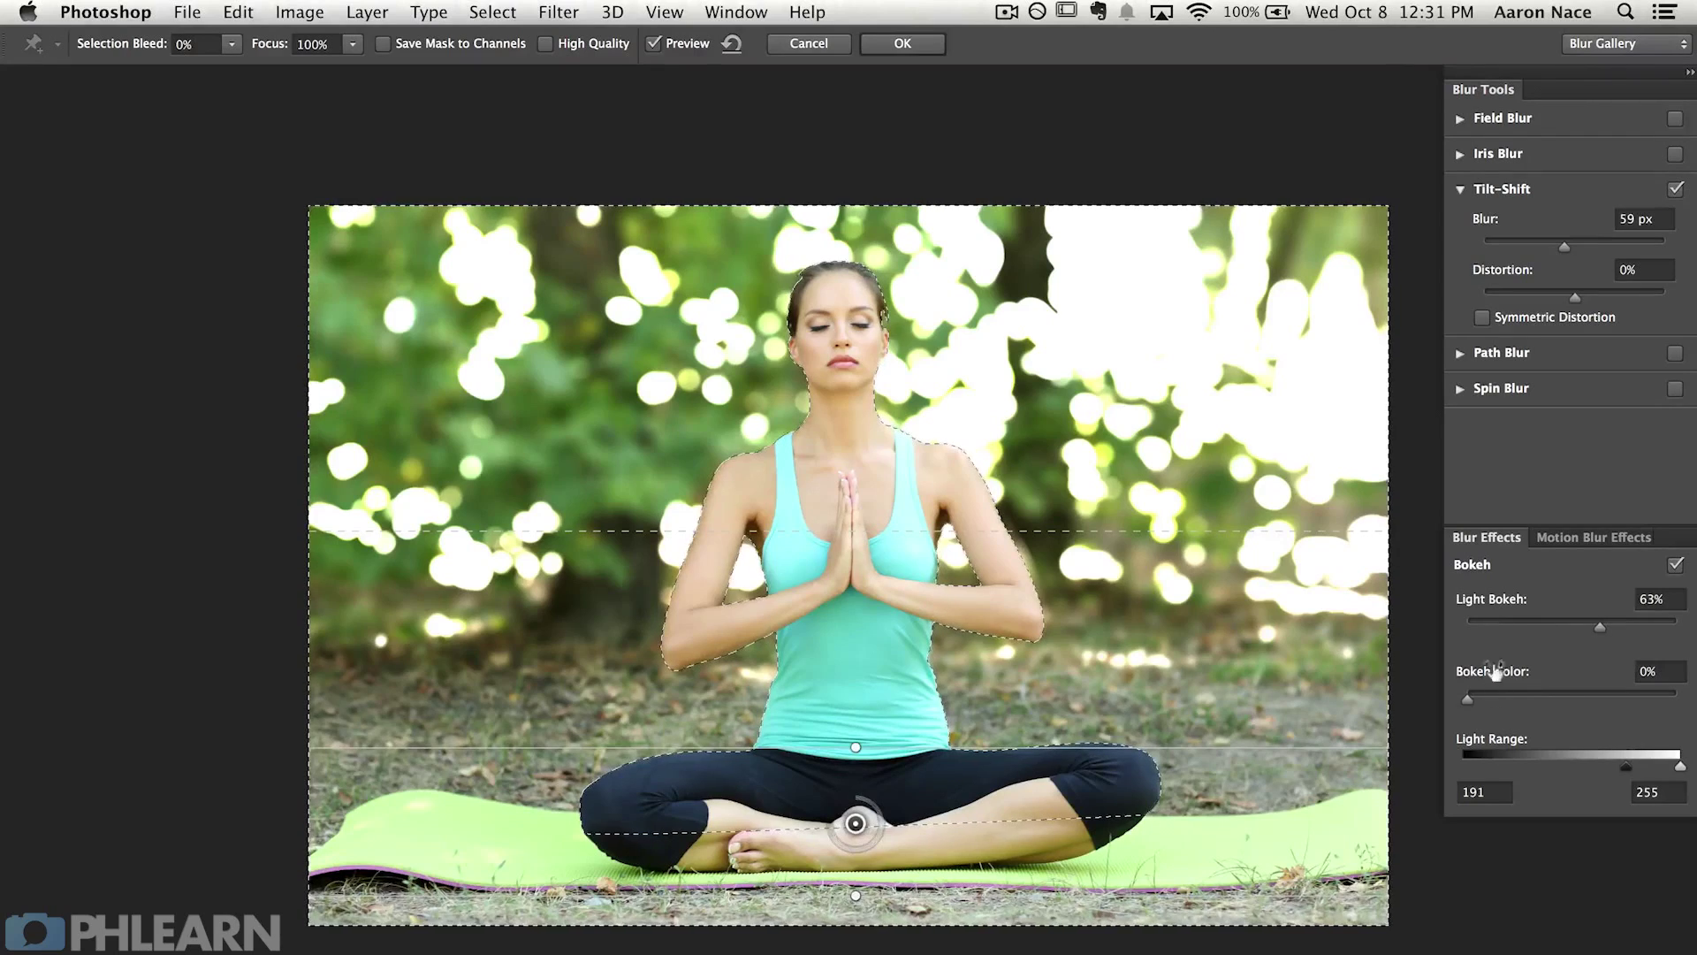
Step: Set the Light Bokeh to 23%, the Bokeh Color to 16%, and the Light Range to 216–255
left_click(1541, 697)
left_click_drag(1570, 705, 1568, 702)
mouse_move(1631, 774)
left_mouse_down()
mouse_move(1508, 791)
mouse_move(1553, 769)
mouse_move(1647, 770)
left_mouse_up()
left_click_drag(1544, 627, 1509, 625)
left_click_drag(1501, 695, 1507, 698)
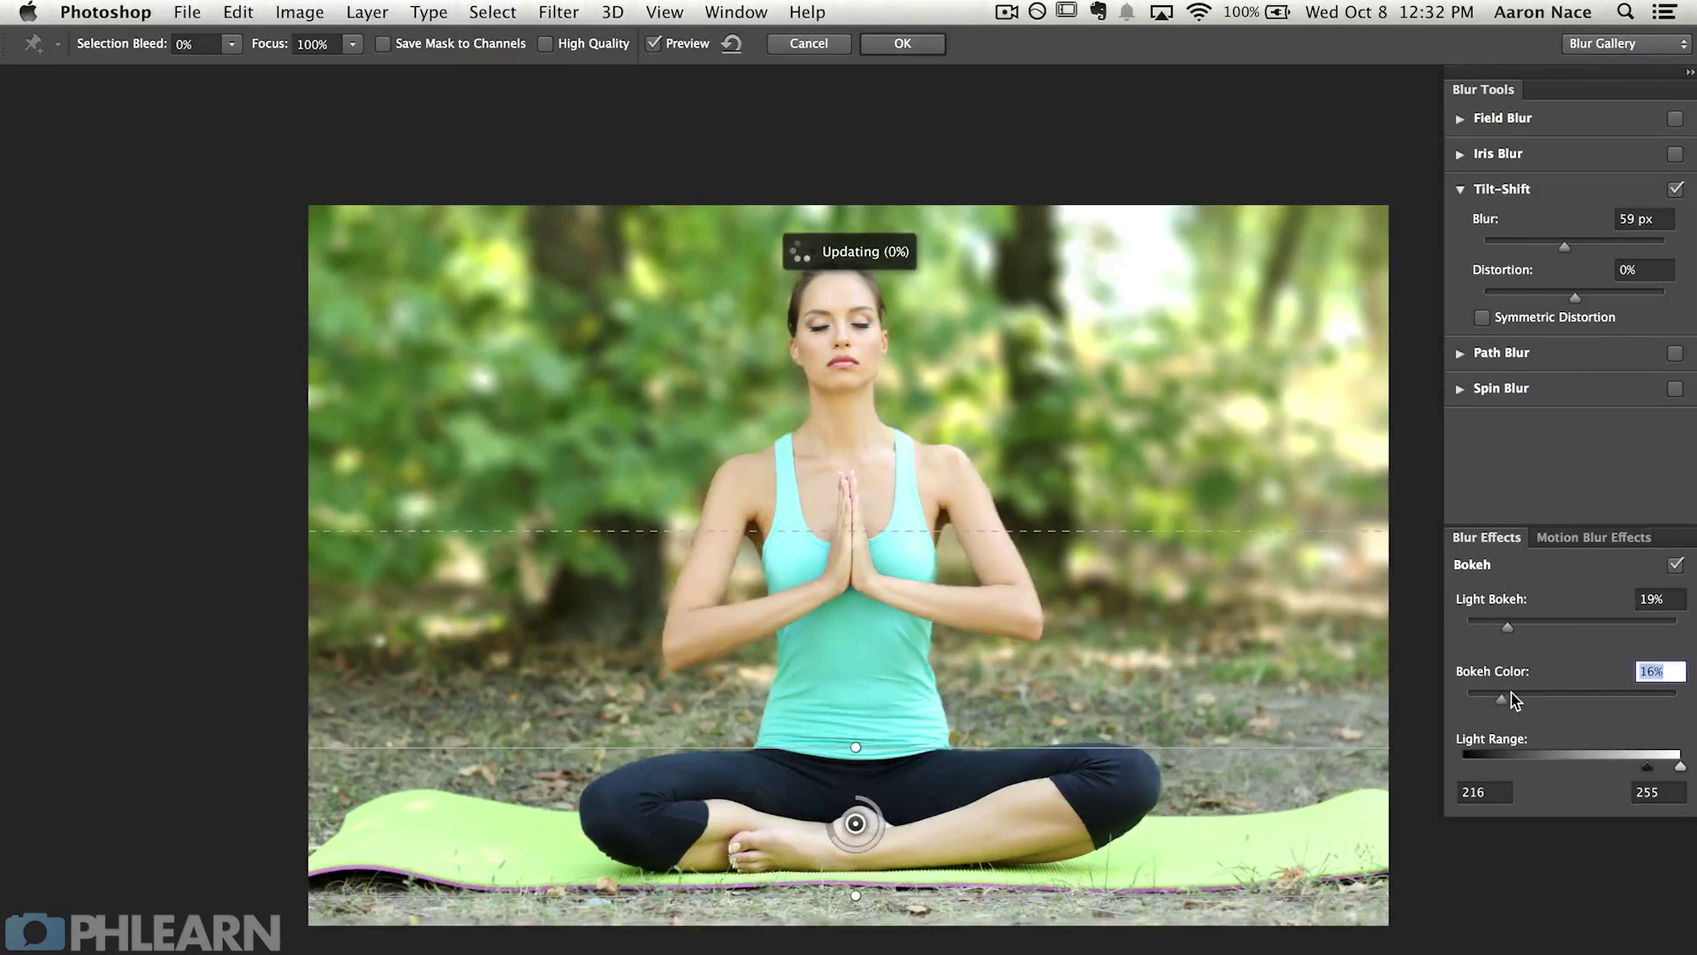
left_click(1607, 627)
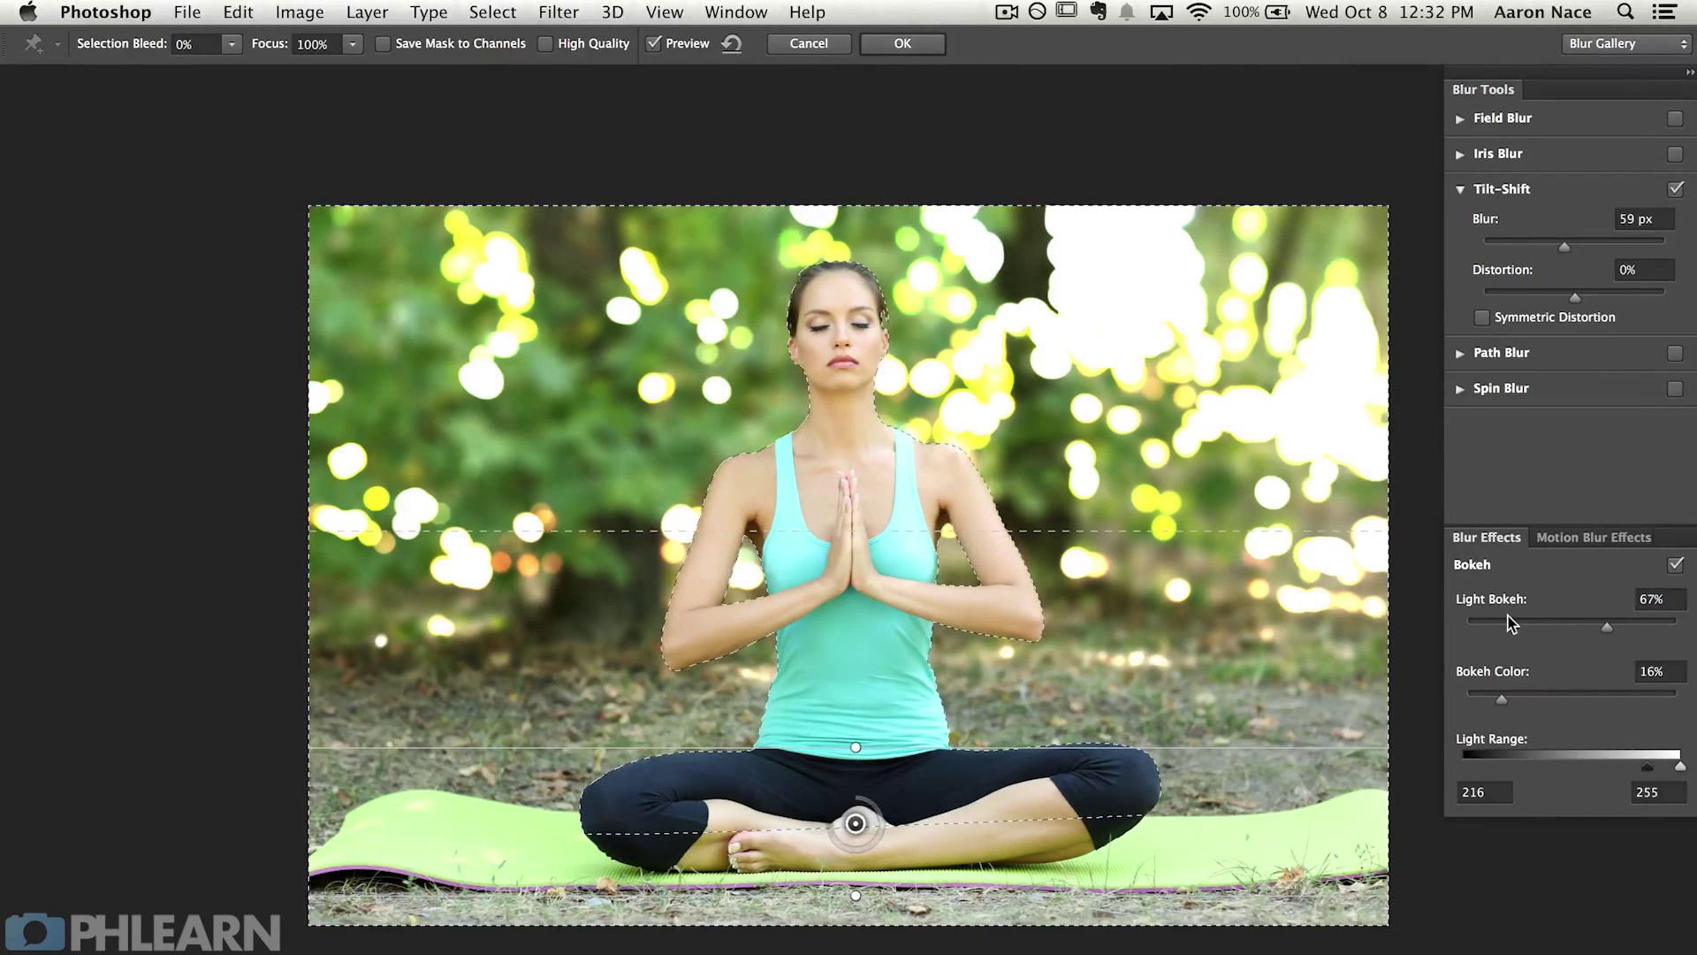
left_click_drag(1513, 622, 1519, 631)
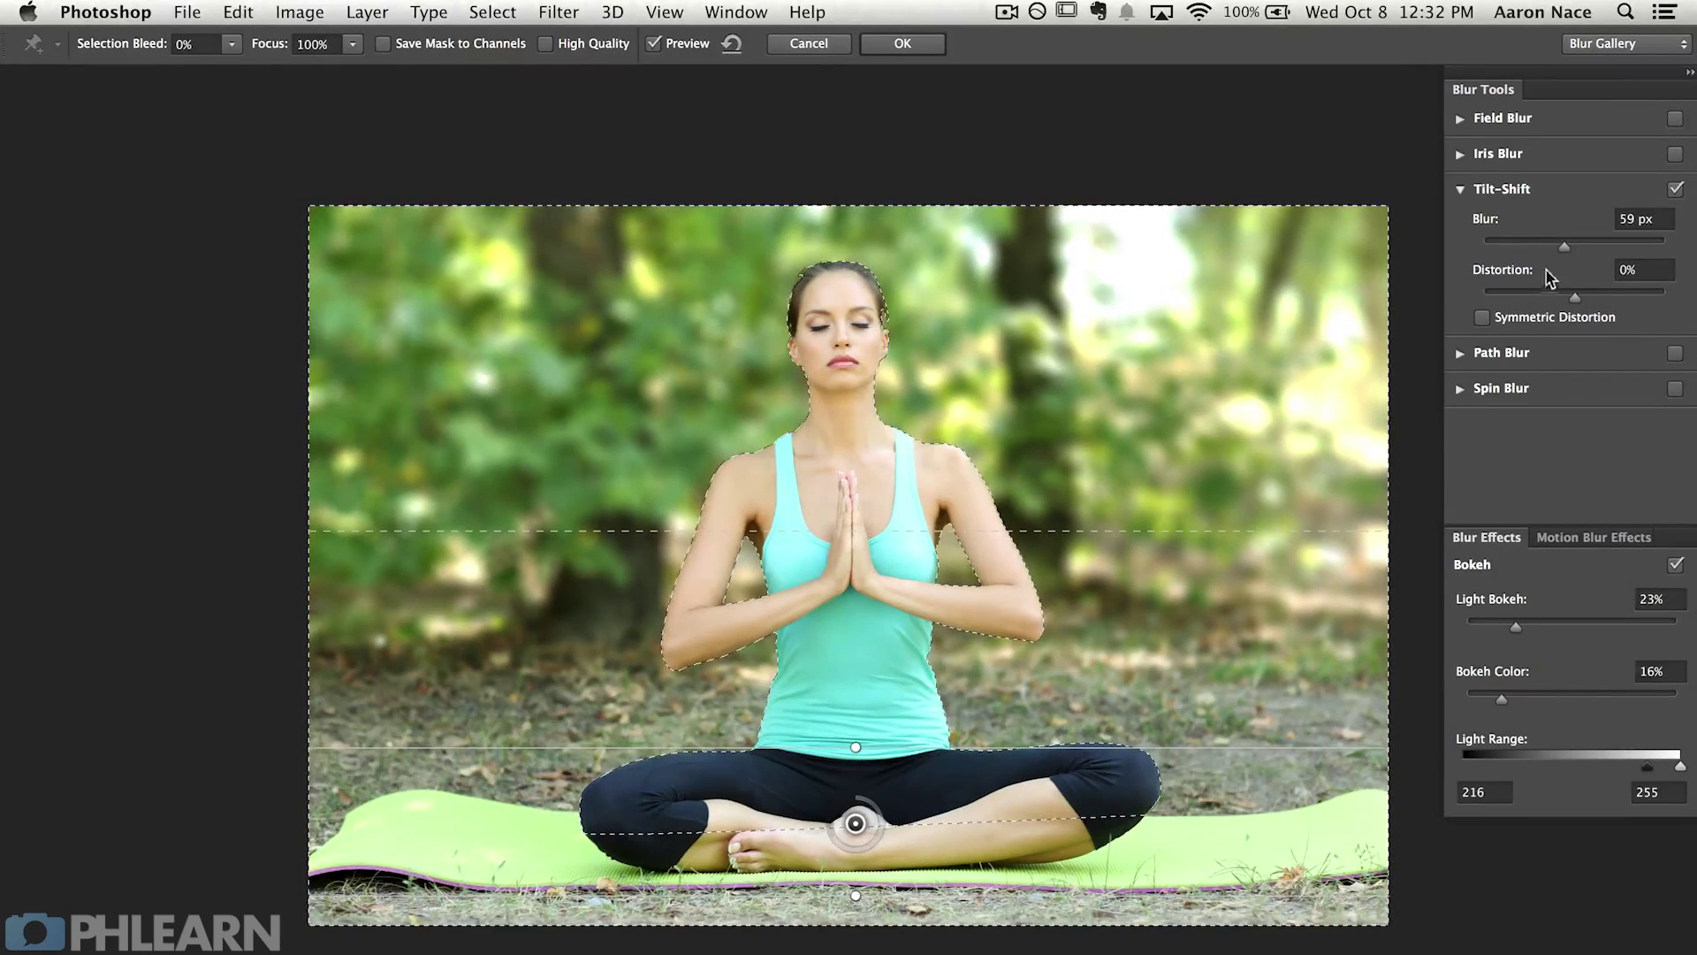
Step: Set the tilt-shift distortion to -61% and its blur to 70 px, and apply the blur to the background
left_click(1611, 298)
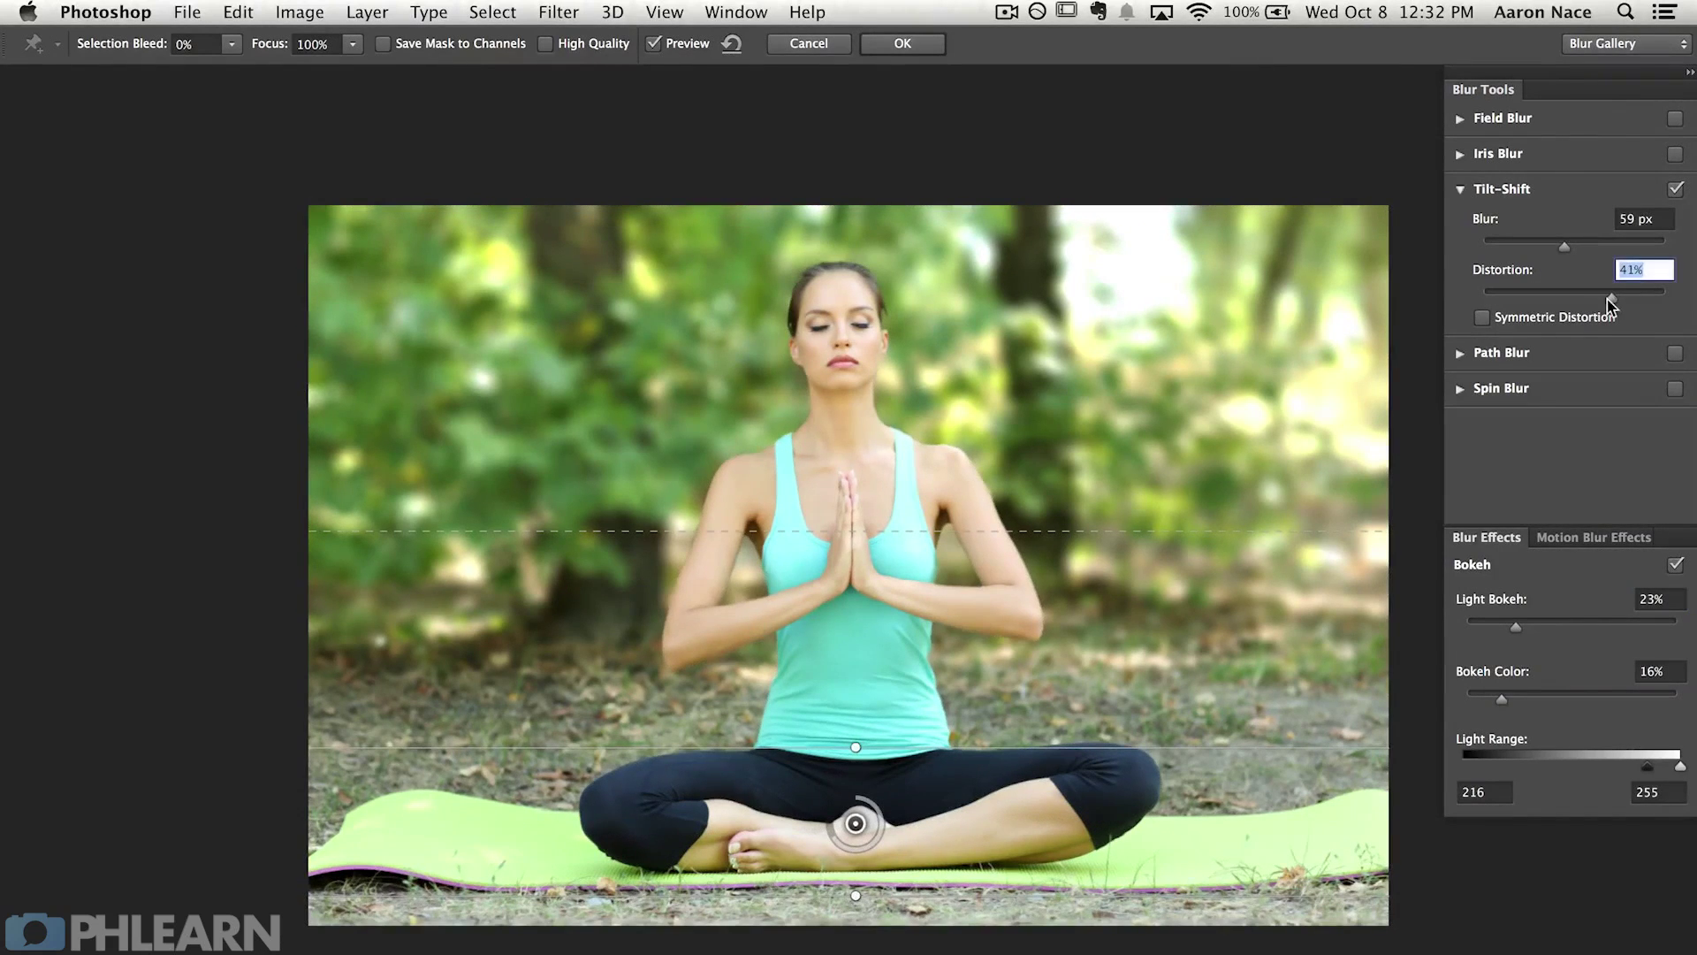
left_click_drag(1609, 305, 1524, 301)
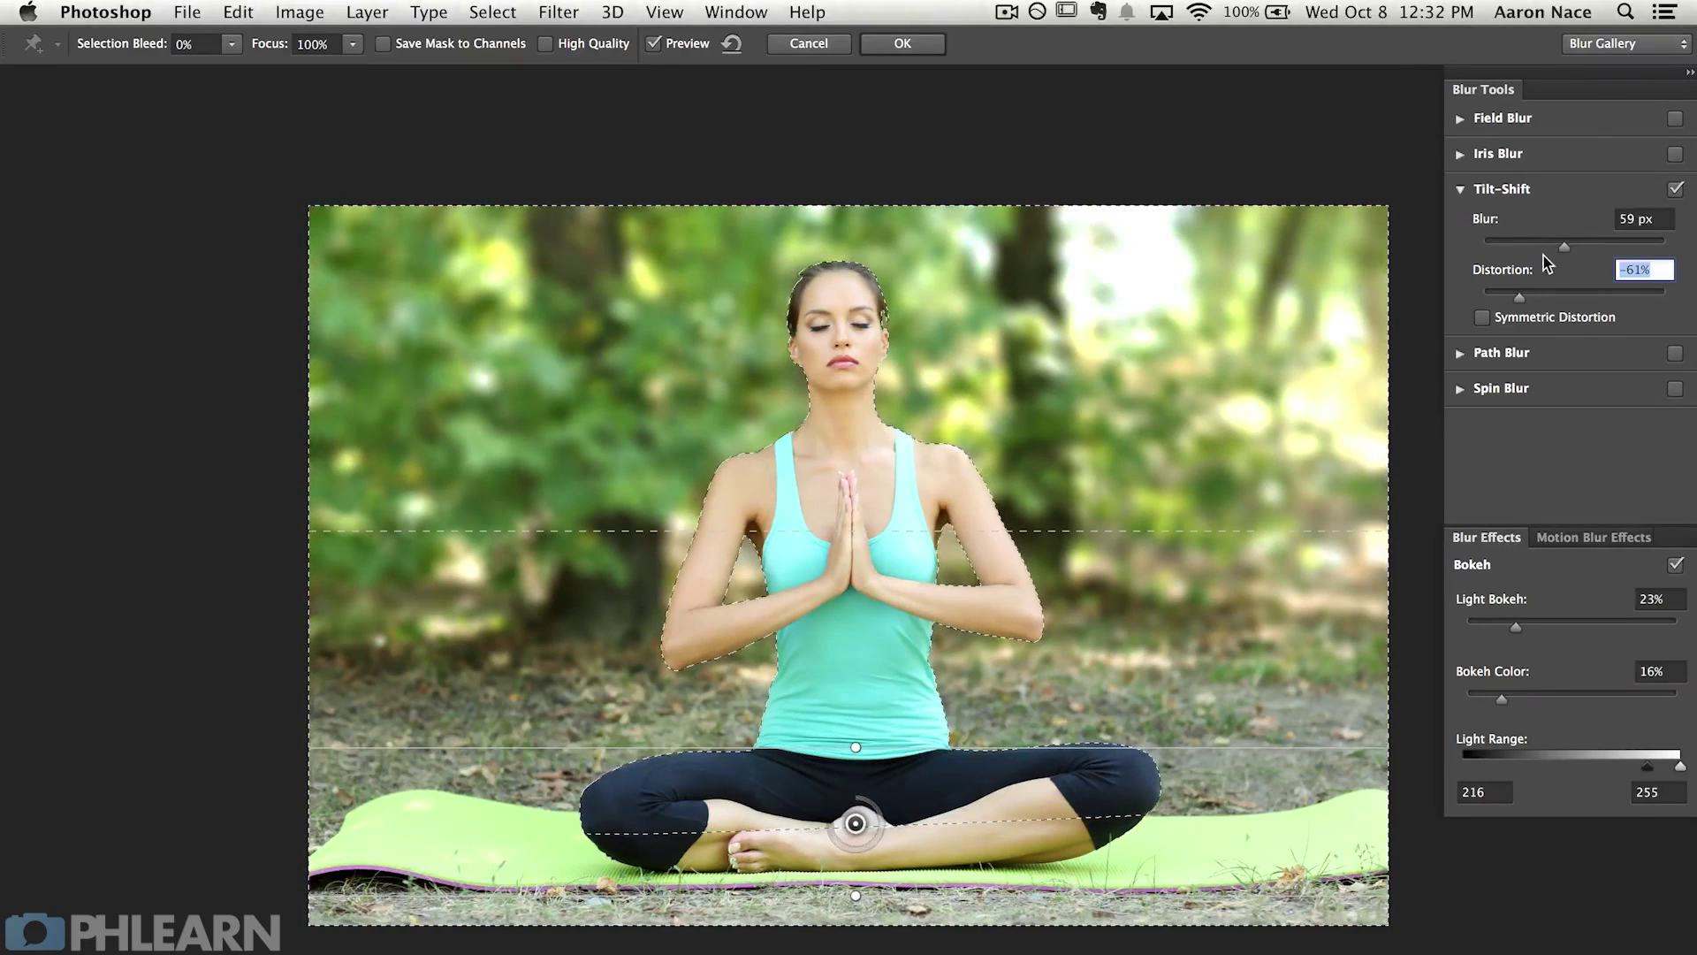
left_click_drag(1556, 247, 1478, 248)
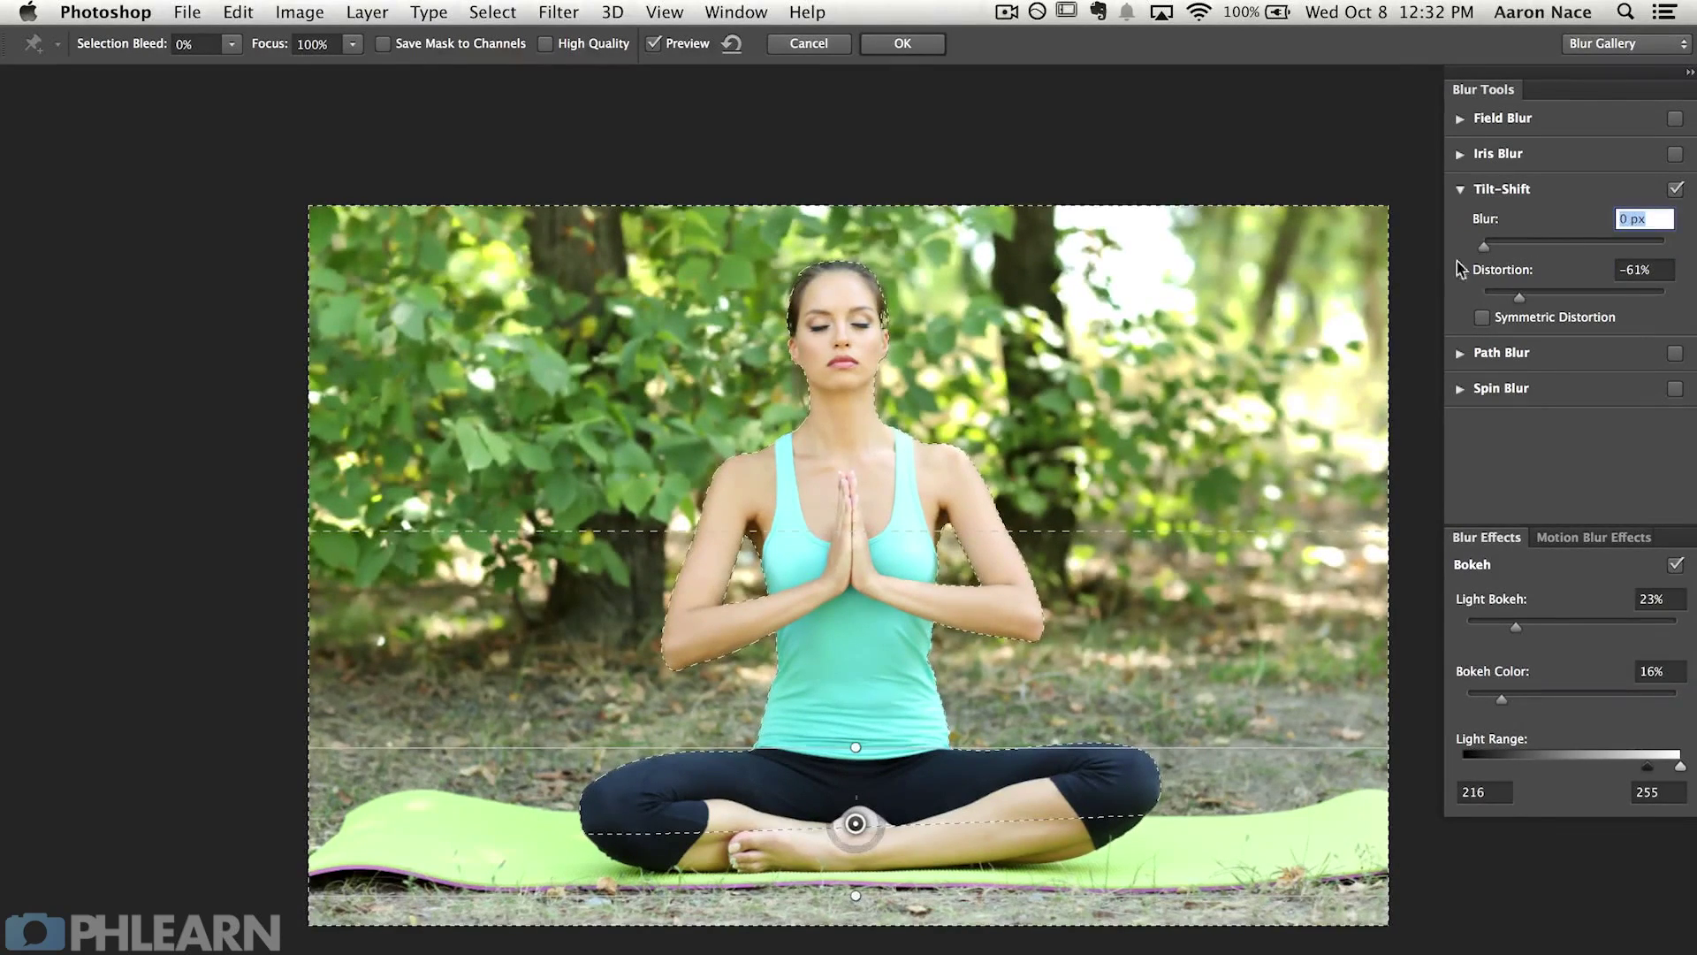
left_click(1522, 246)
left_click_drag(1547, 246, 1562, 252)
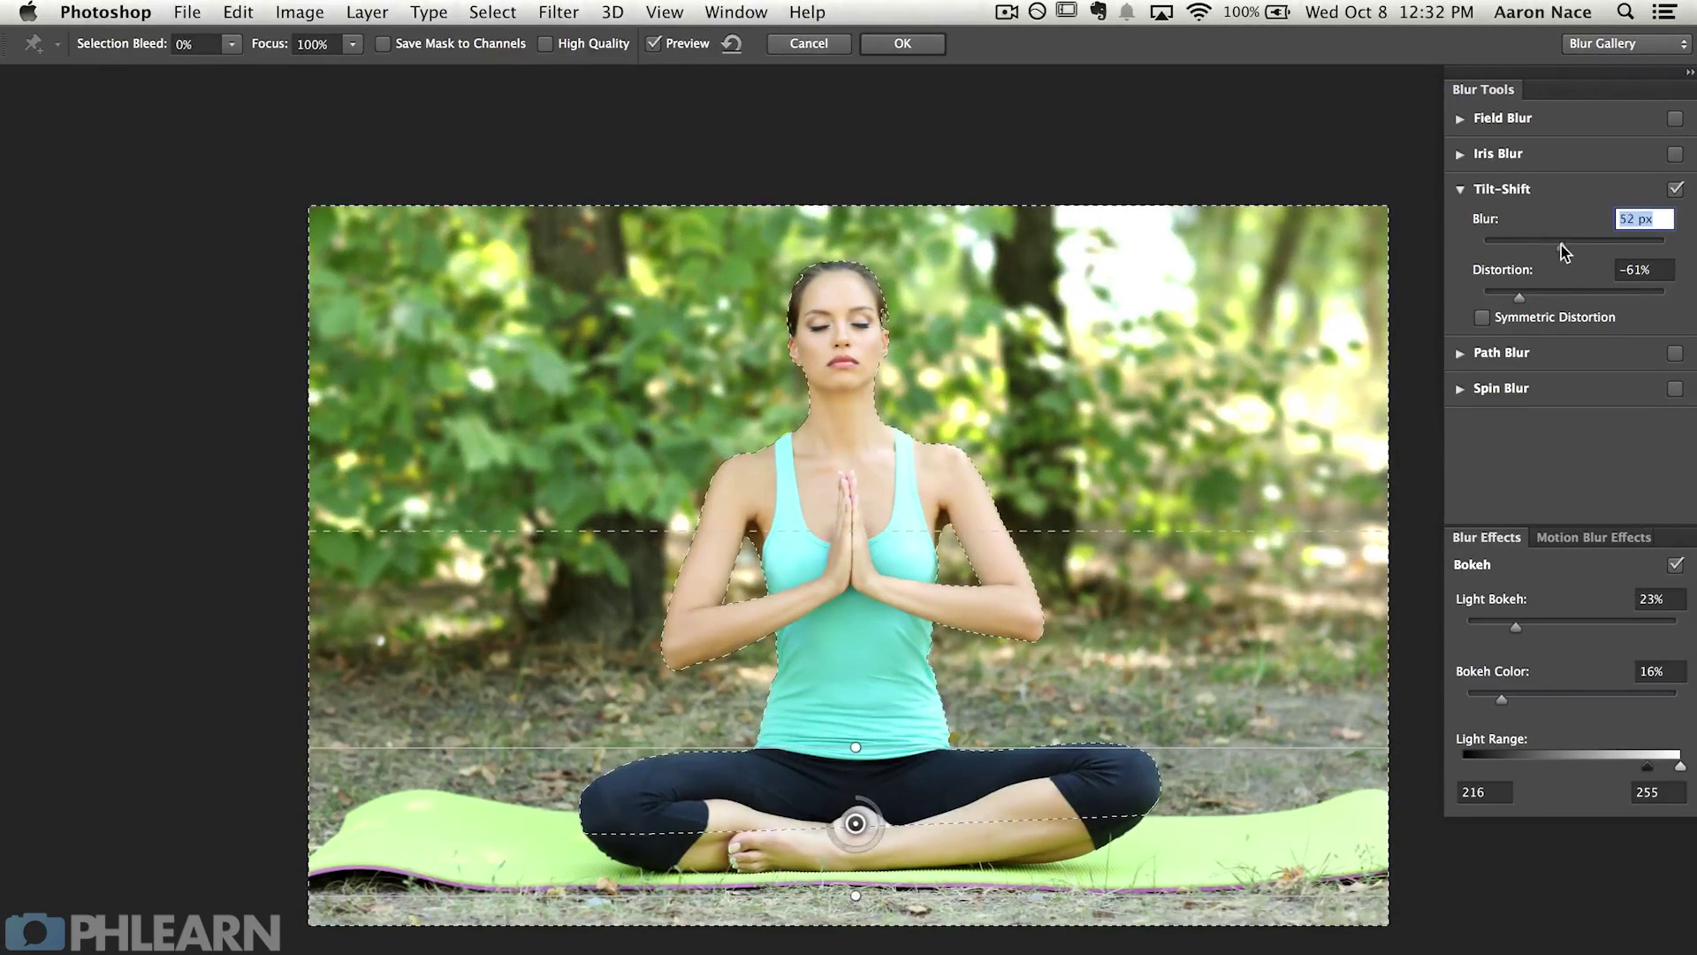
left_click(1596, 245)
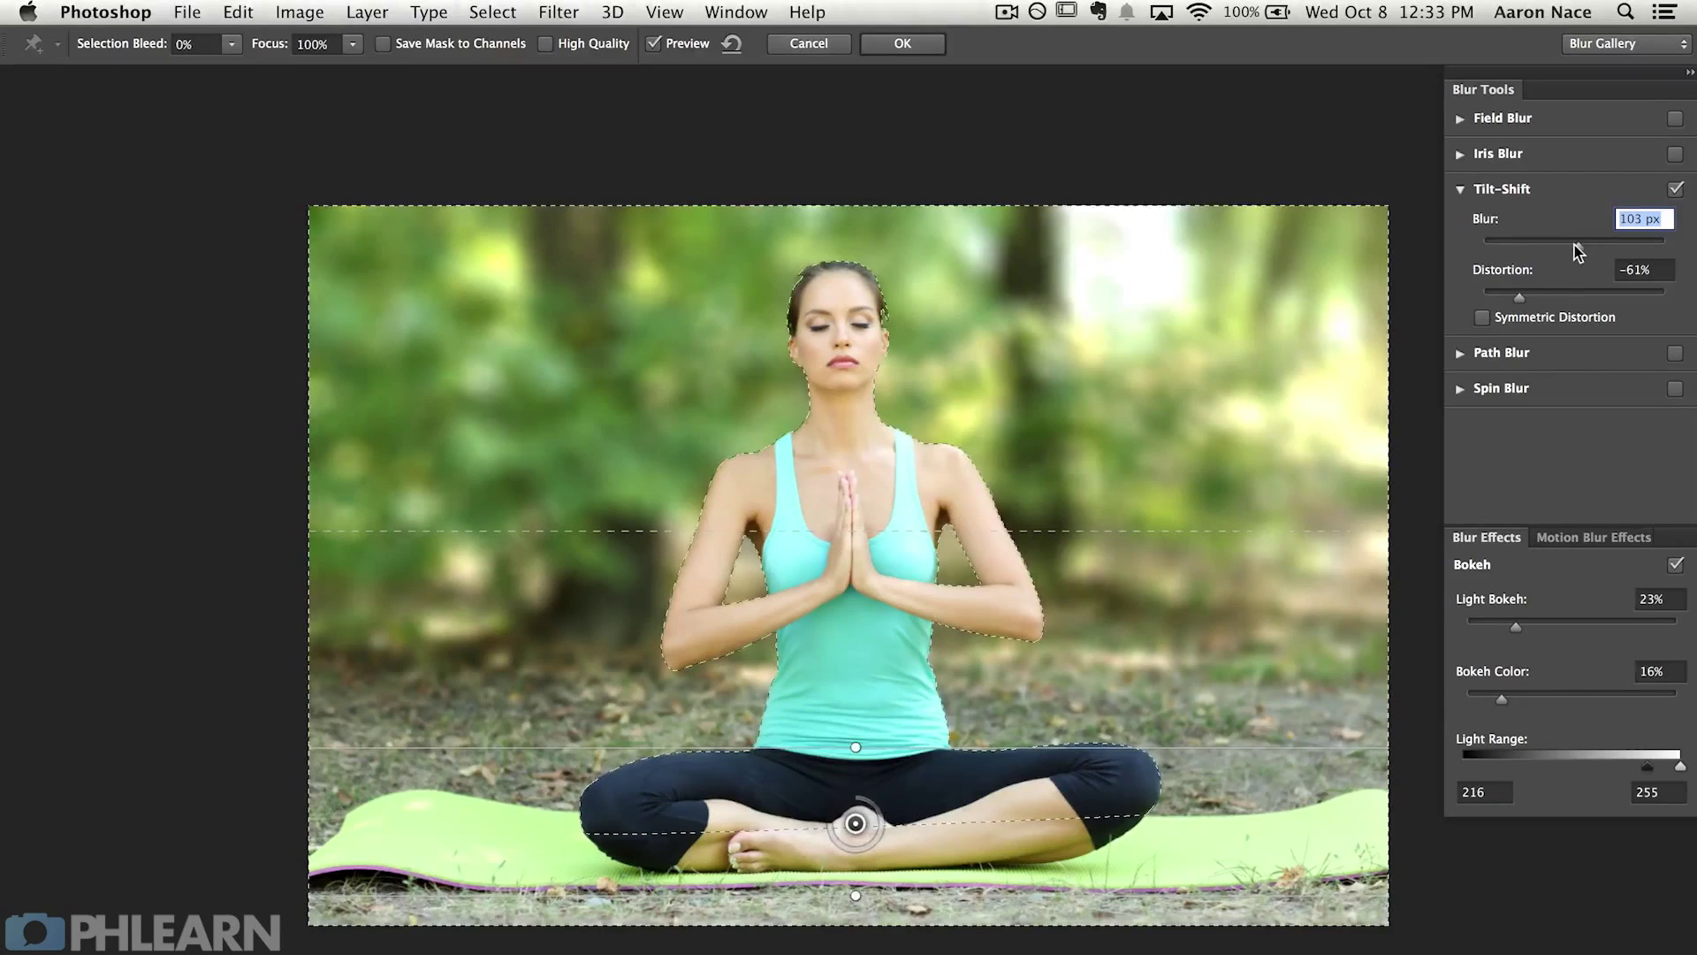
mouse_move(1561, 254)
left_mouse_down()
mouse_move(1518, 255)
mouse_move(1570, 252)
left_mouse_up()
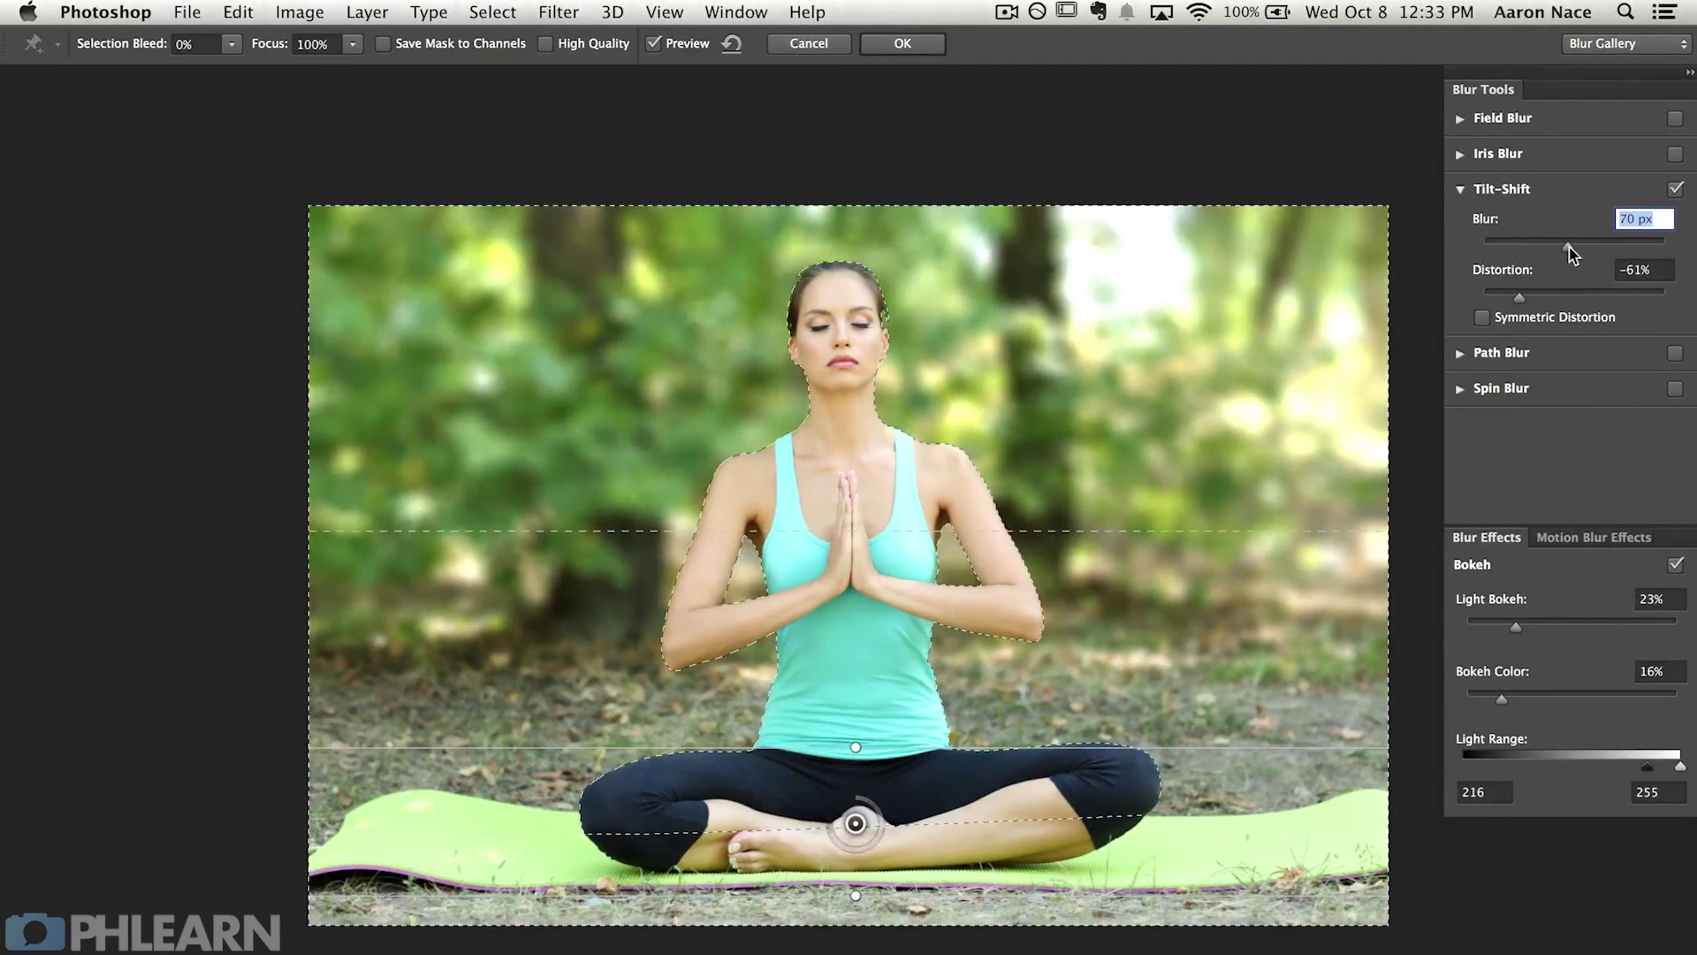
left_click(916, 46)
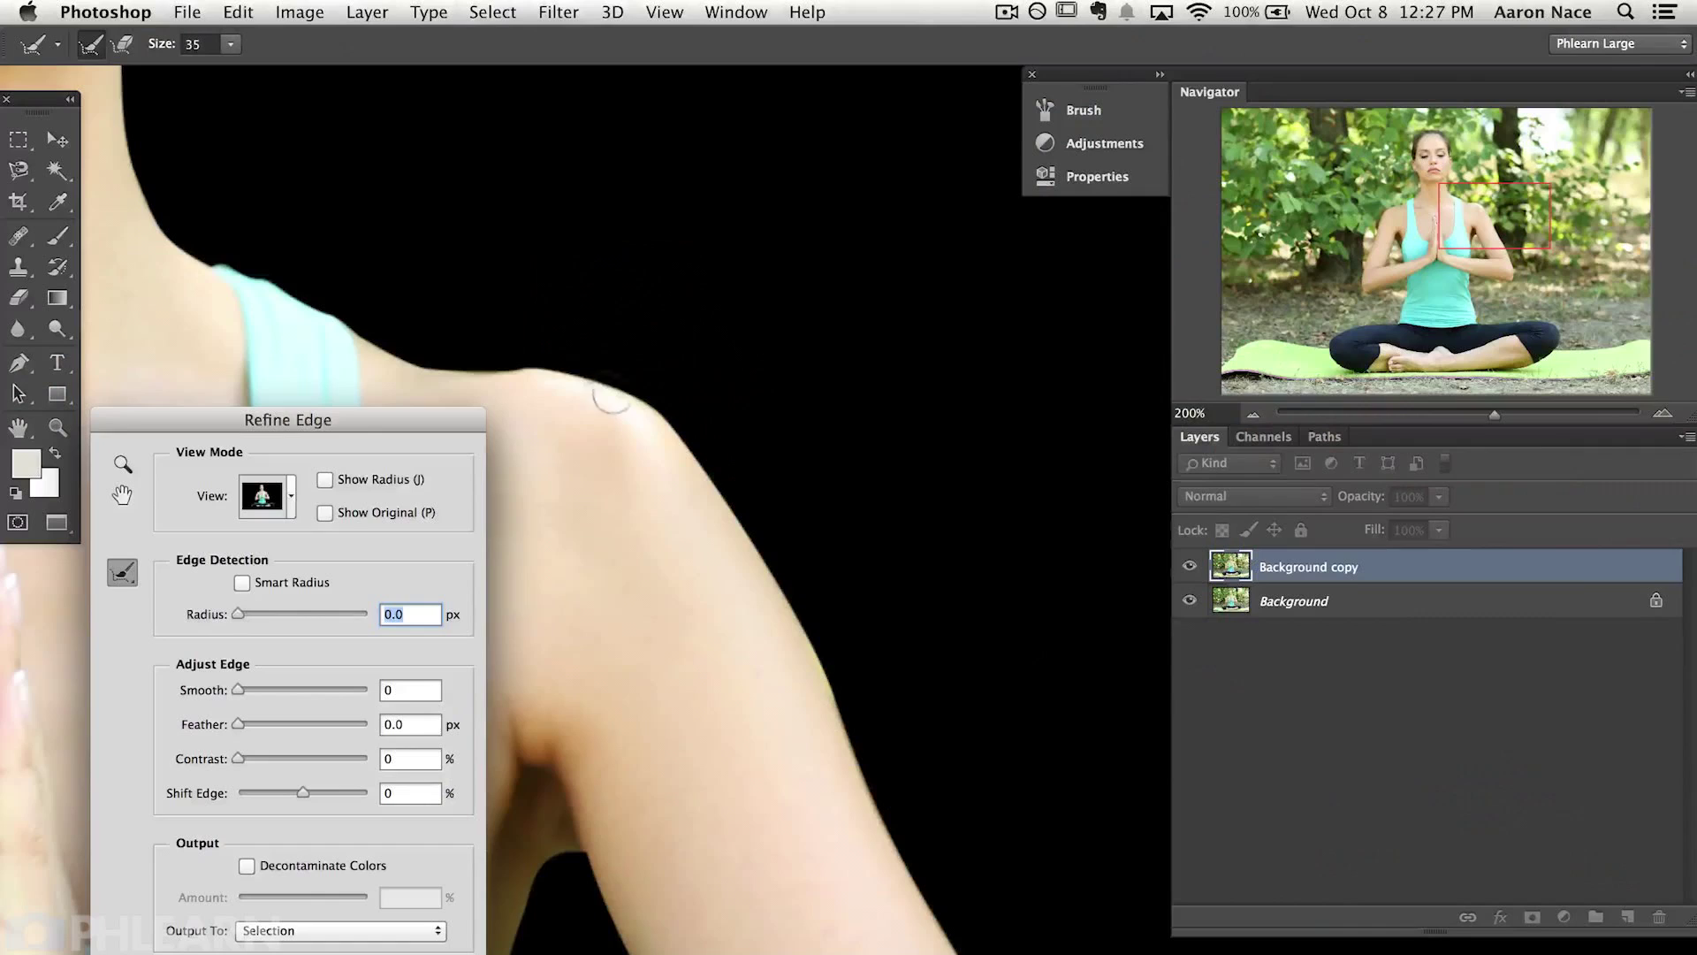
left_click_drag(251, 726, 268, 720)
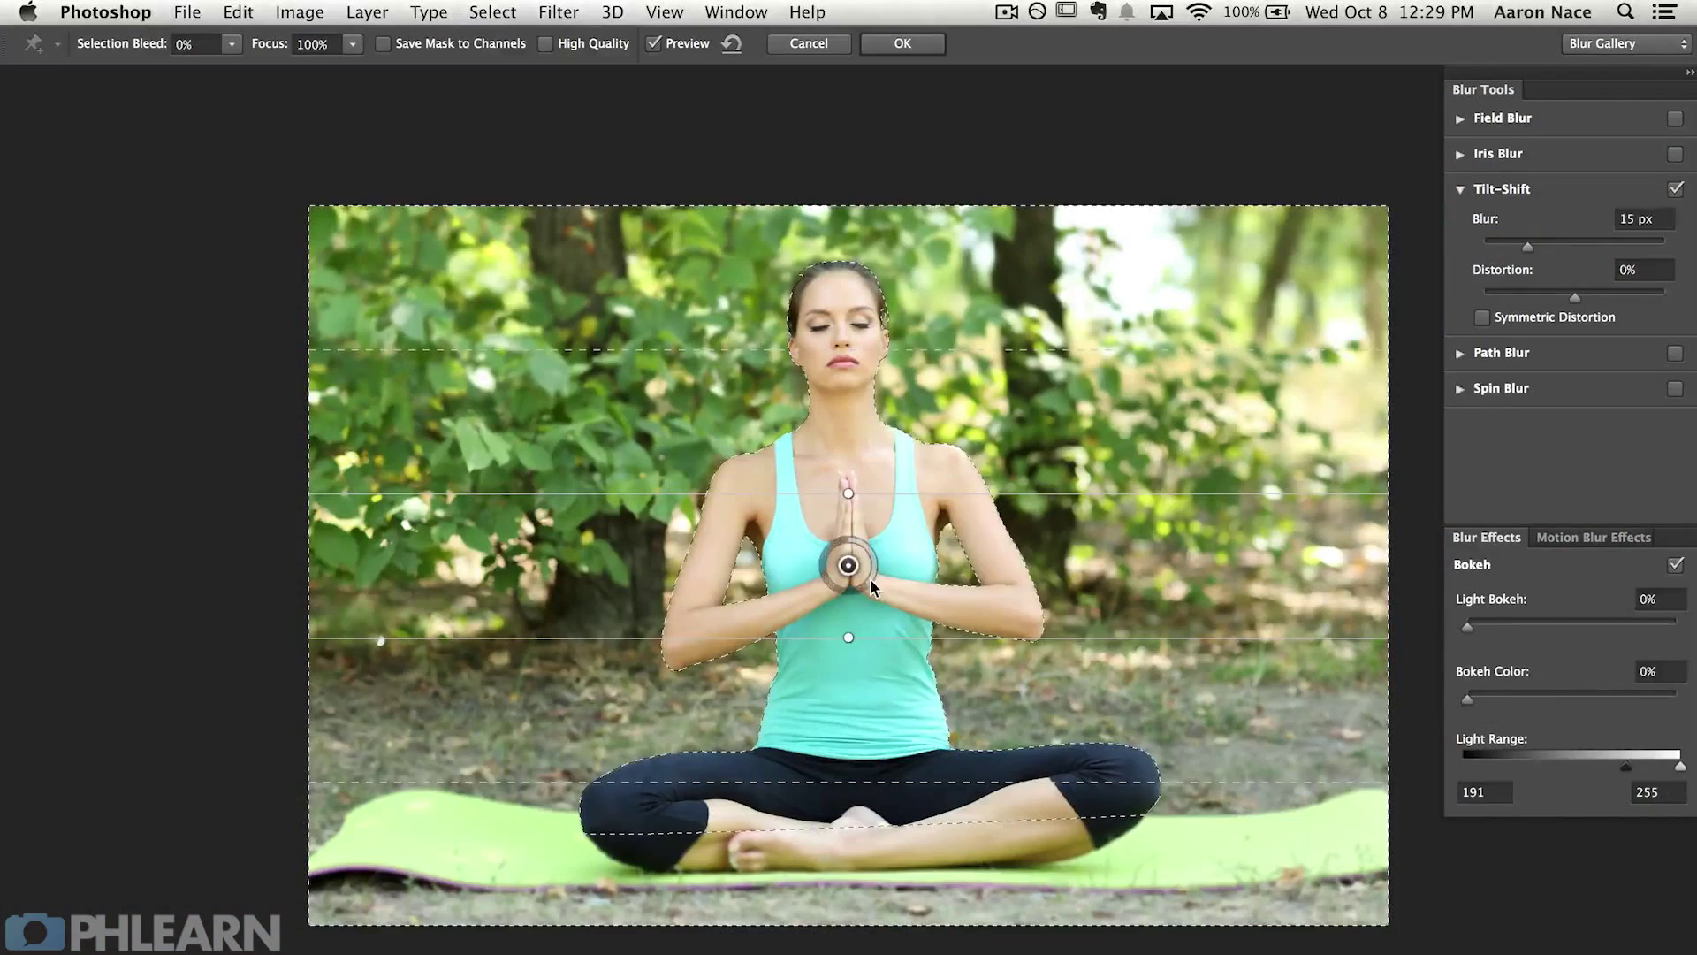
left_click_drag(869, 578, 821, 565)
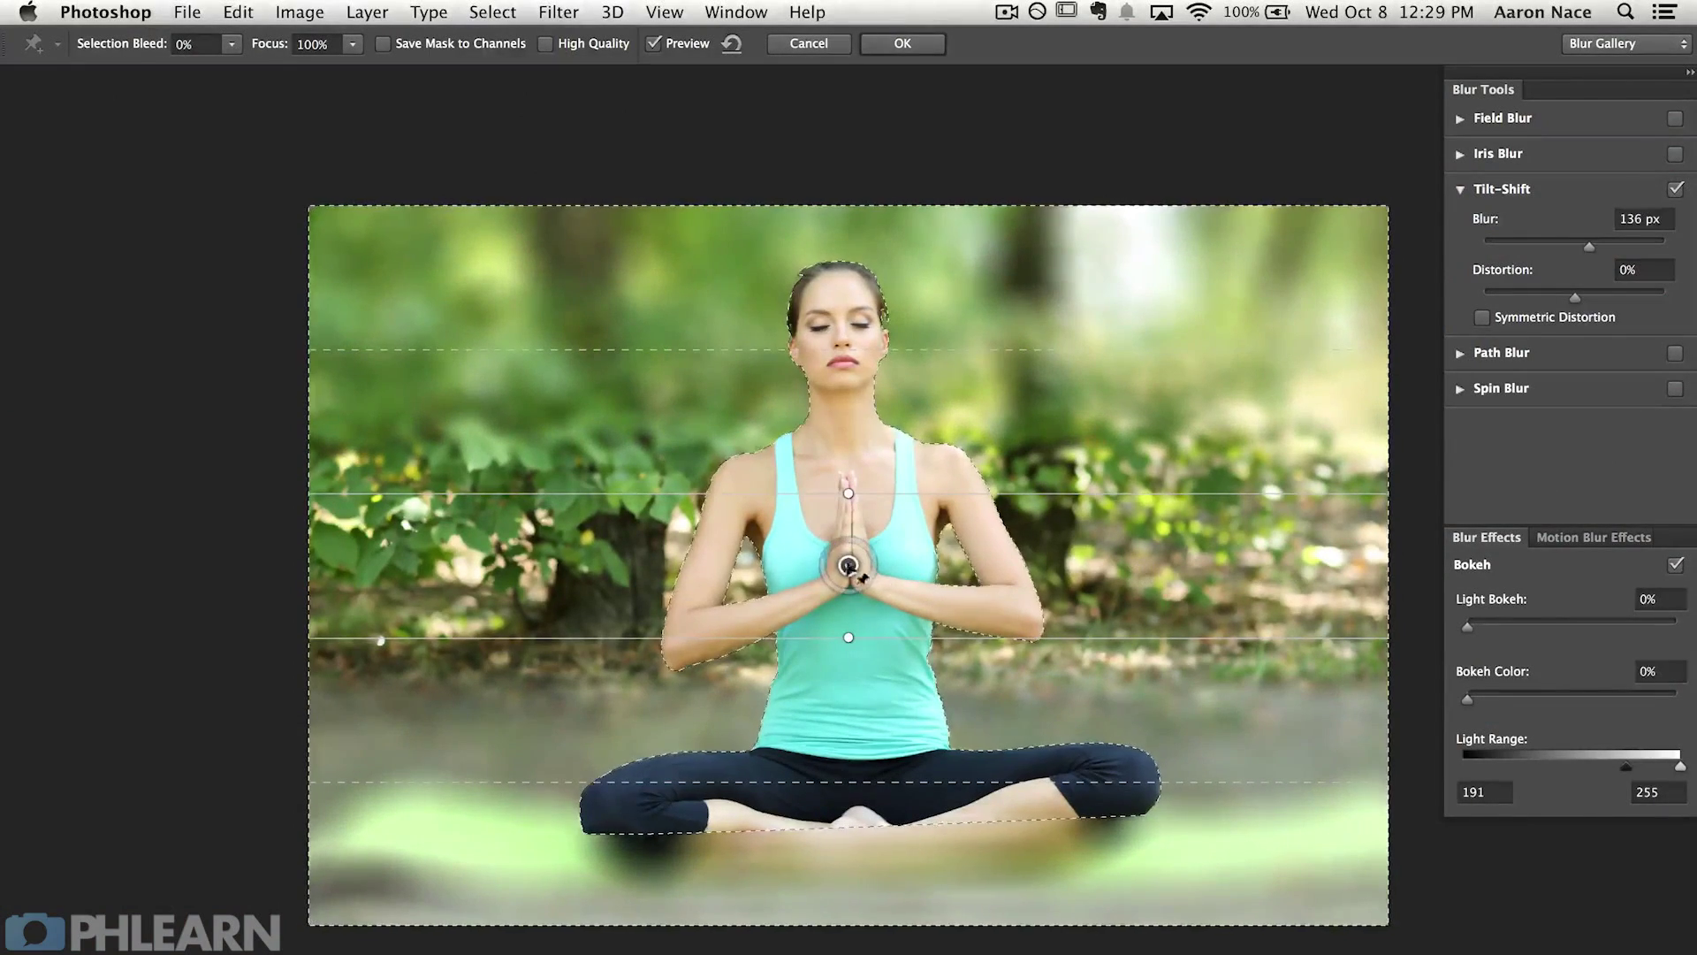